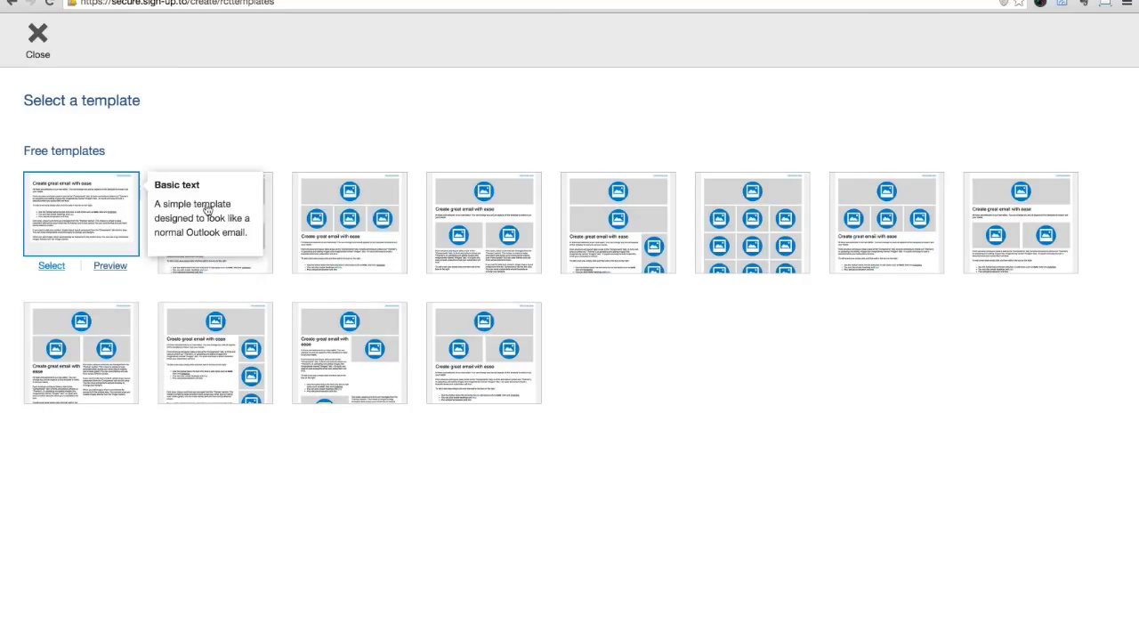
# Start the email from the free "Basic text" template
pyautogui.moveTo(391, 249)
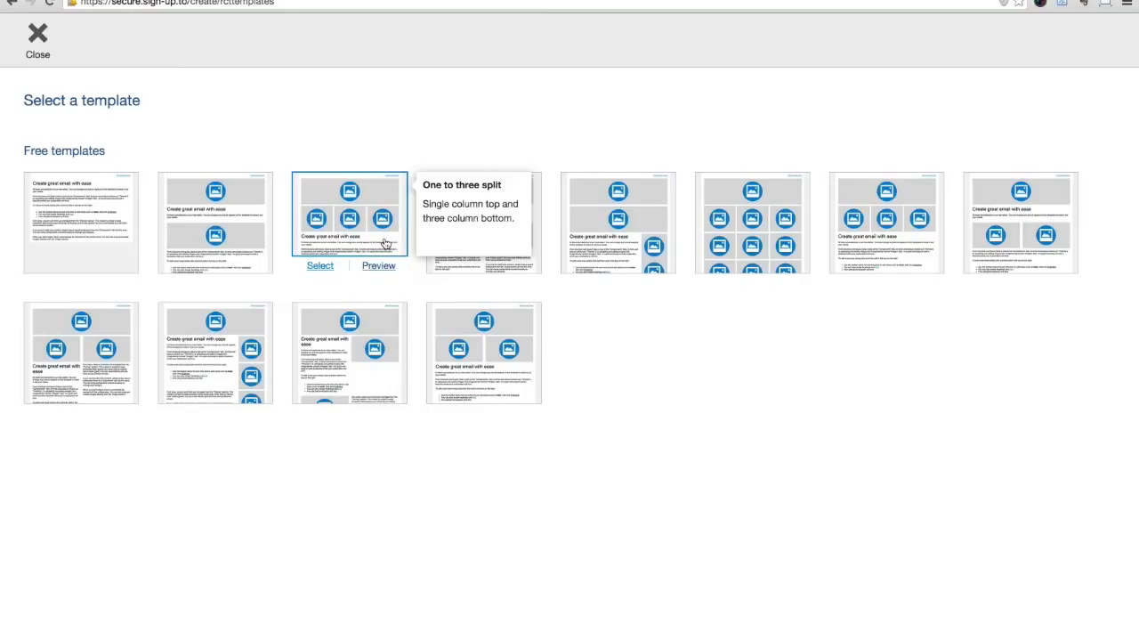
pyautogui.moveTo(104, 213)
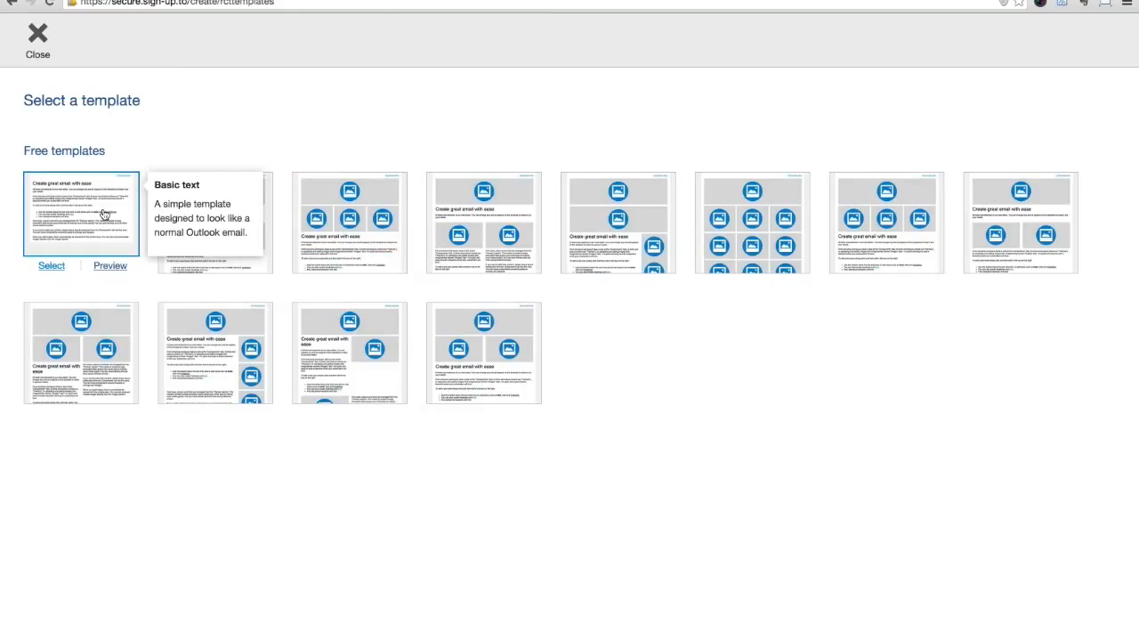
pyautogui.click(105, 214)
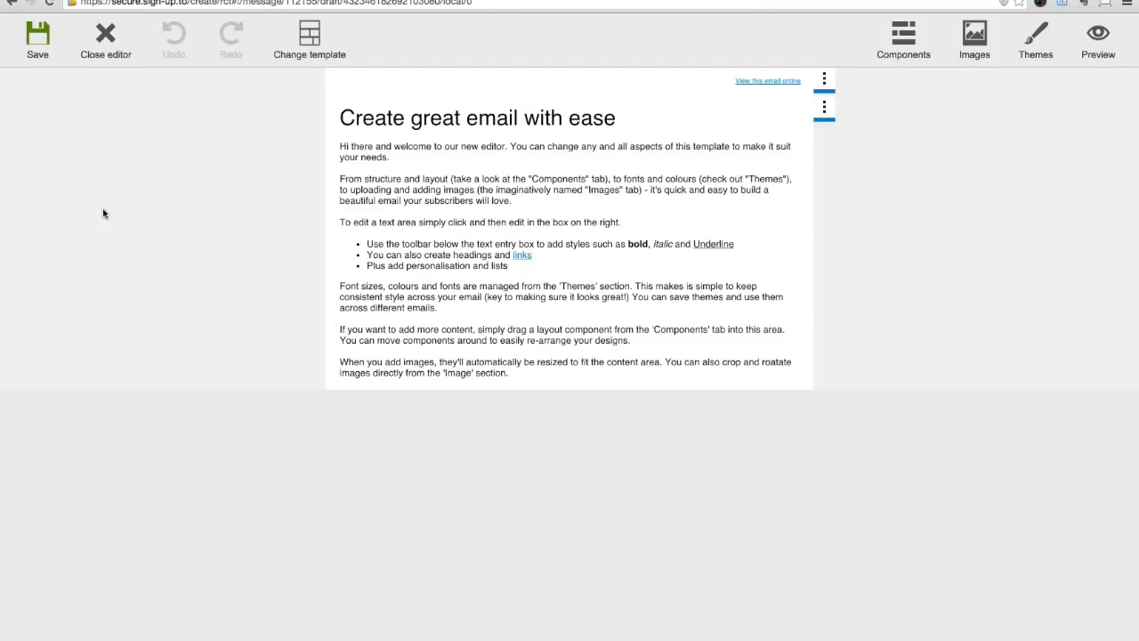
# Add a new folder to the image library and name it "Demo"
pyautogui.moveTo(414, 216)
pyautogui.click(901, 44)
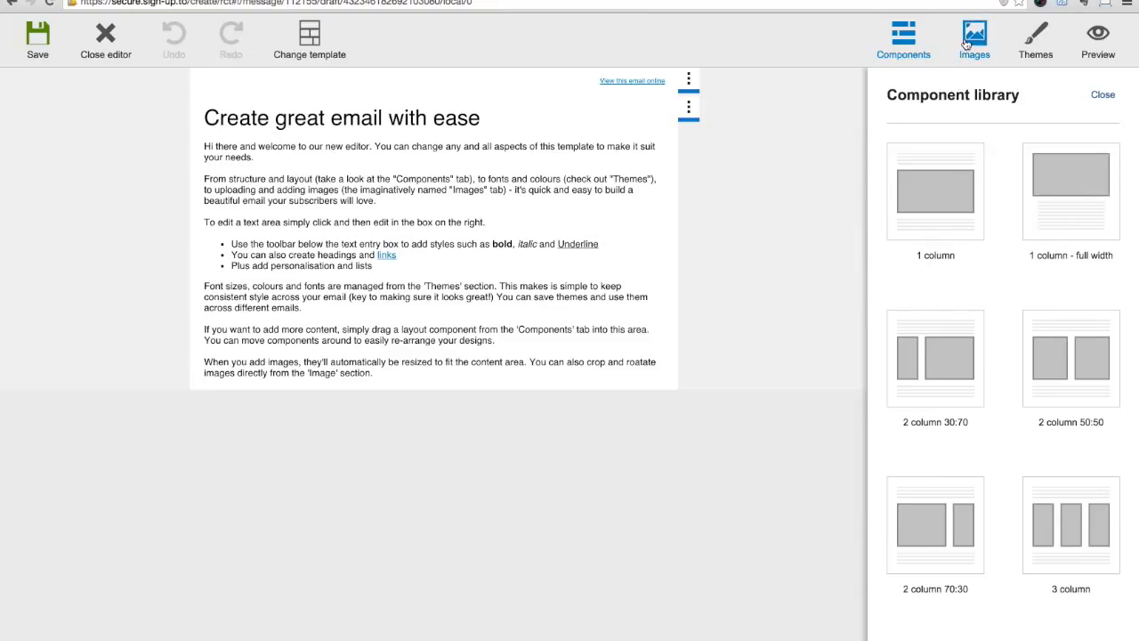
pyautogui.click(967, 43)
pyautogui.click(977, 44)
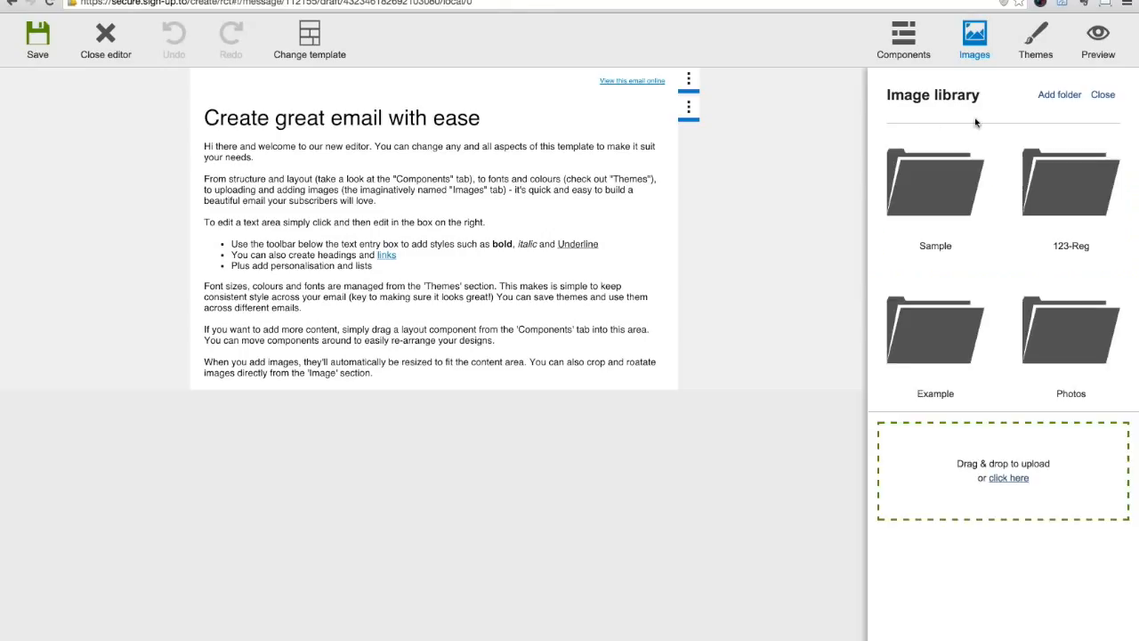
pyautogui.click(1059, 96)
pyautogui.click(958, 234)
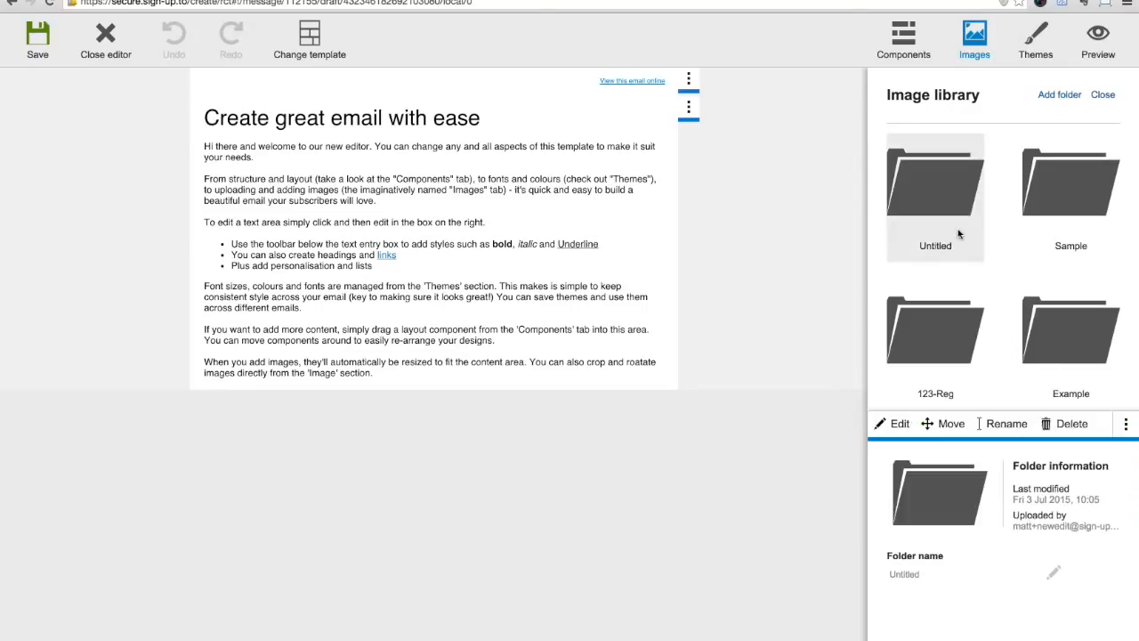
pyautogui.click(957, 569)
pyautogui.moveTo(934, 574); pyautogui.dragTo(850, 569)
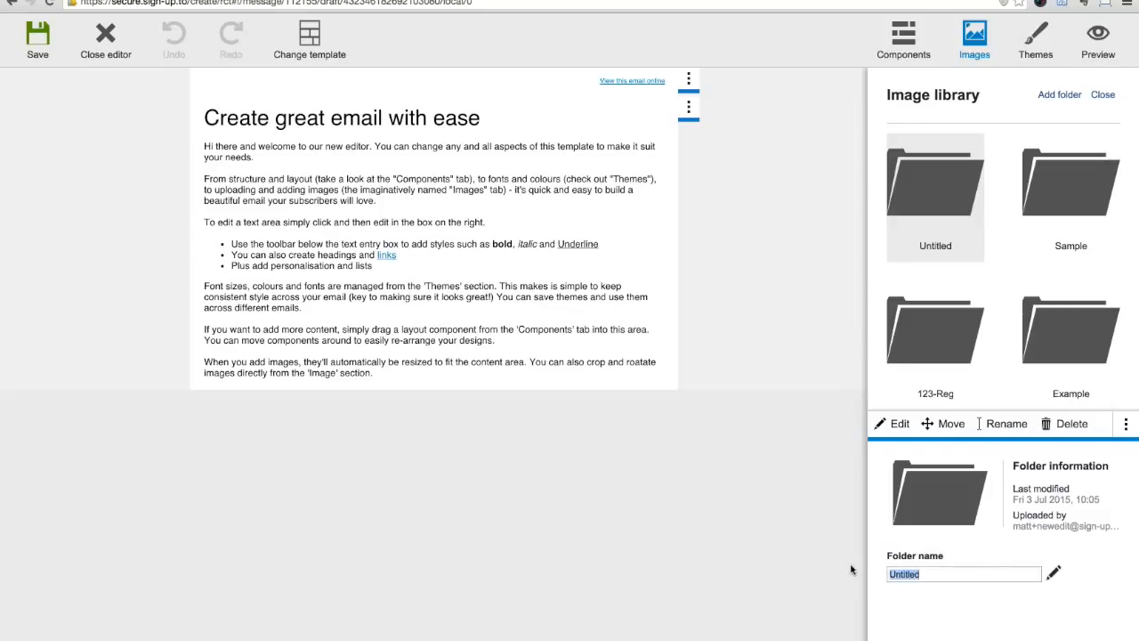
pyautogui.write('Demo')
pyautogui.press('Return')
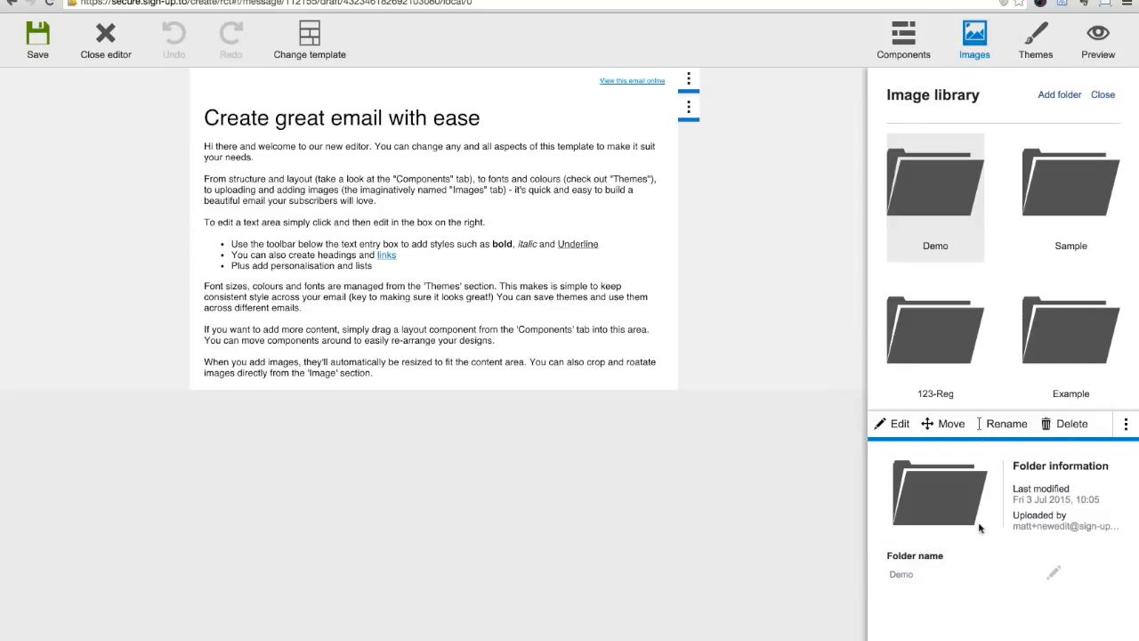
# Upload table2.jpg, table.jpg, plate.jpg and capital-logo.jpg into the Demo folder of the image library
pyautogui.click(915, 167)
pyautogui.click(916, 169)
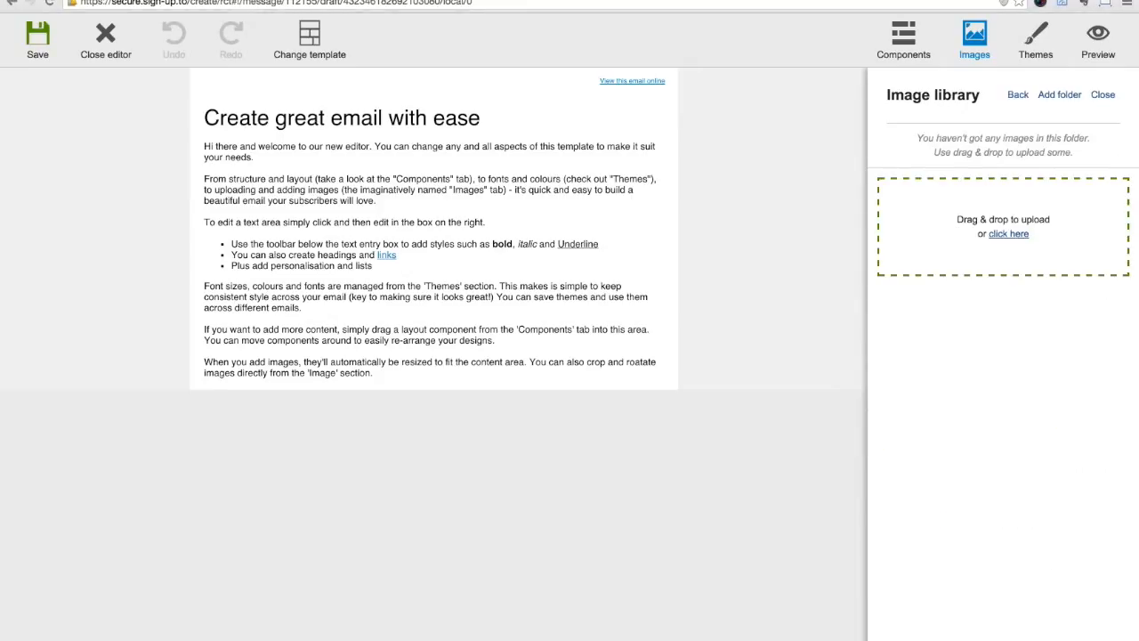
pyautogui.moveTo(1074, 361); pyautogui.dragTo(1043, 226)
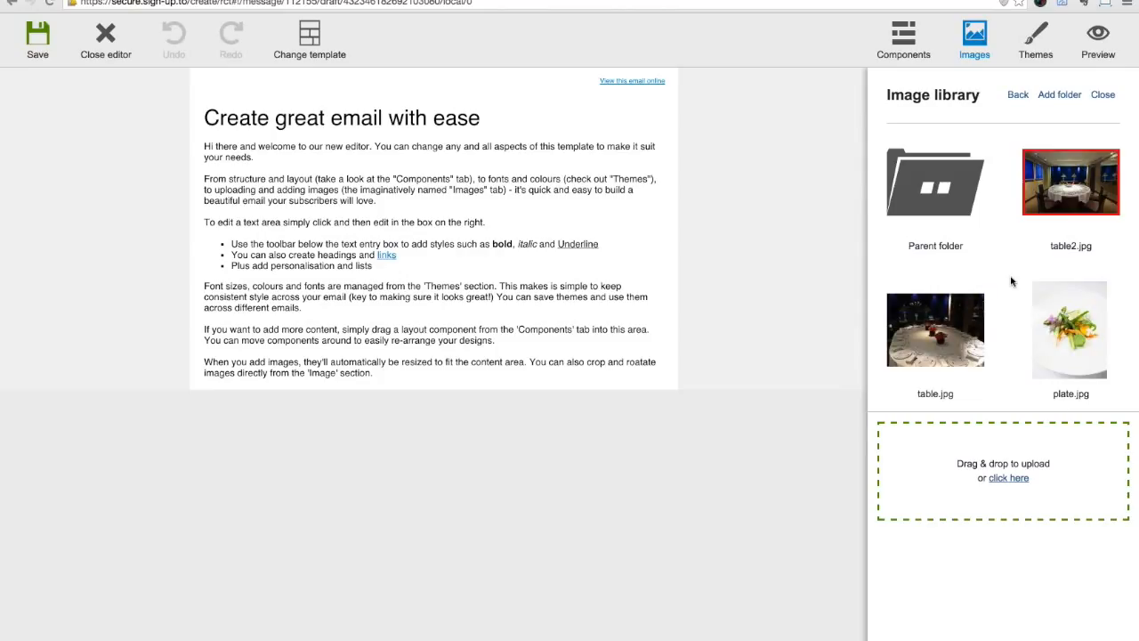
pyautogui.scroll(-3, 1011, 281)
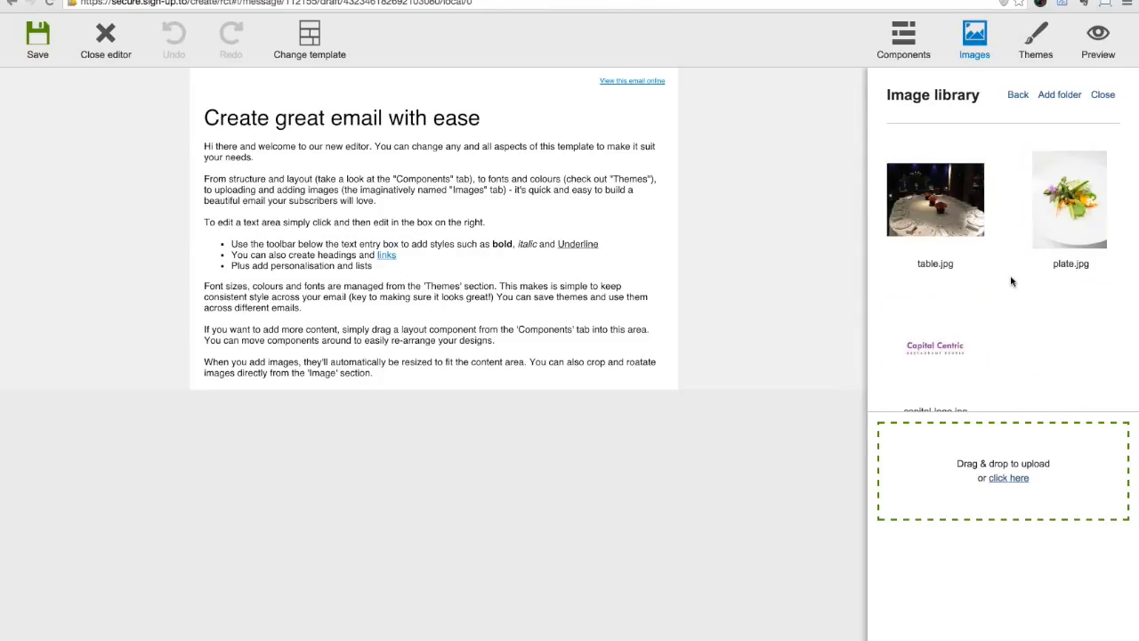
pyautogui.scroll(3, 1011, 282)
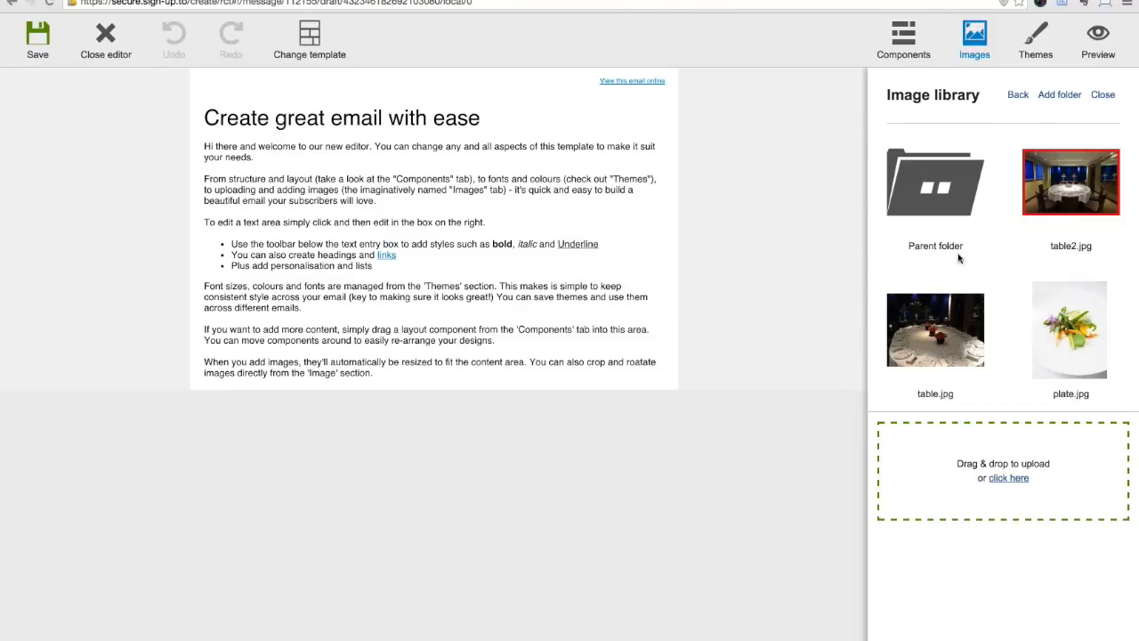
# Crop the red border off table2.jpg, to about 748 × 493 px, and save the image
pyautogui.click(1051, 179)
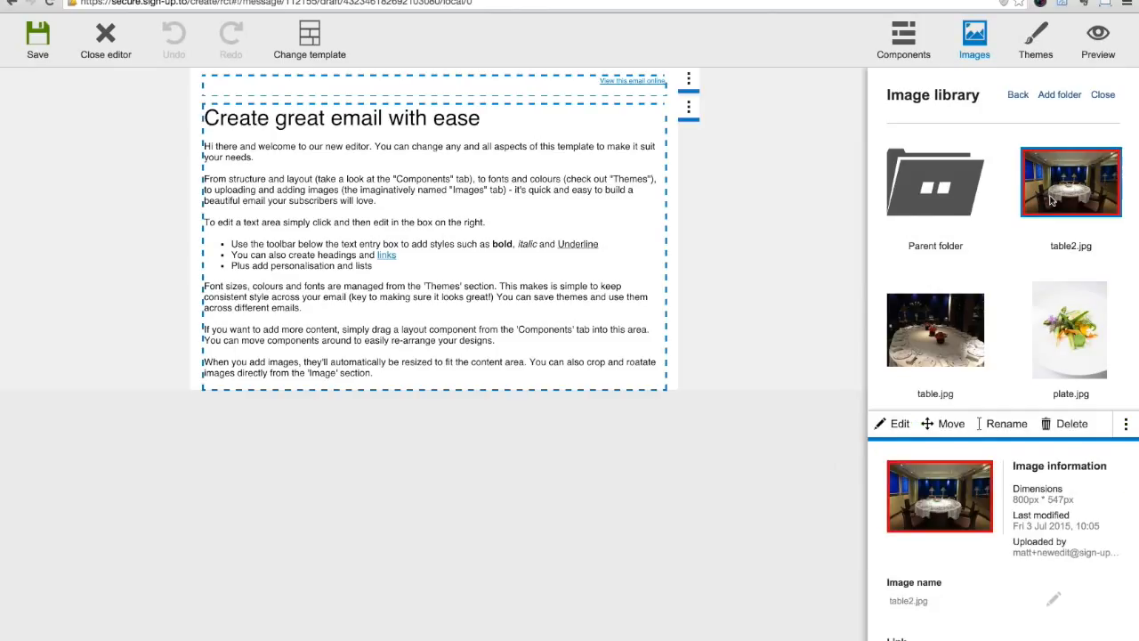
pyautogui.click(897, 426)
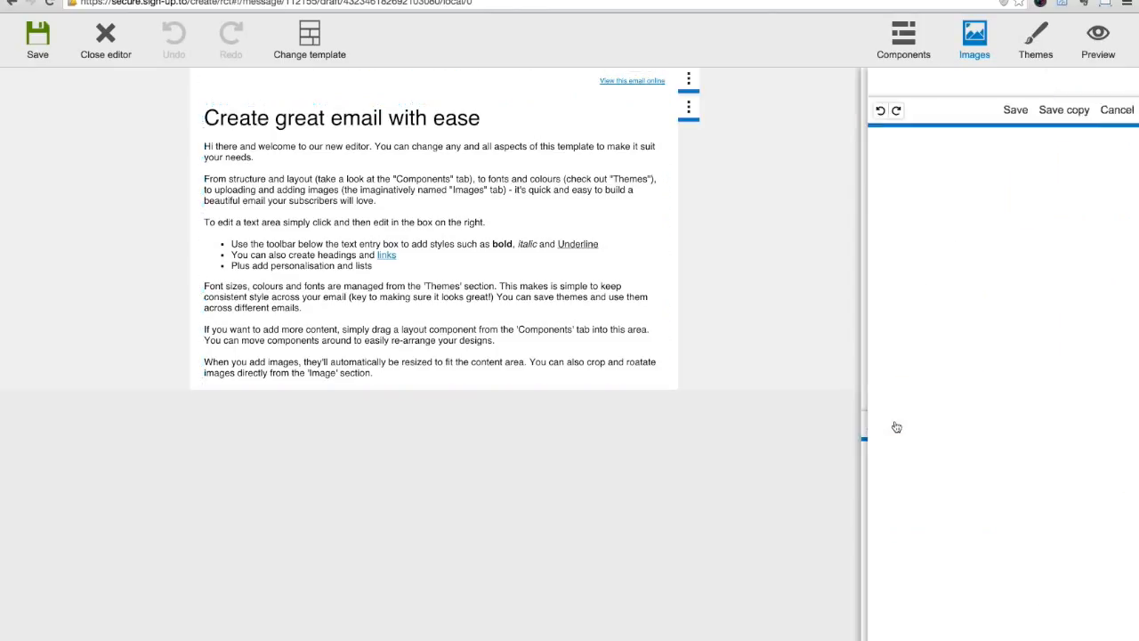
pyautogui.moveTo(878, 250); pyautogui.dragTo(887, 242)
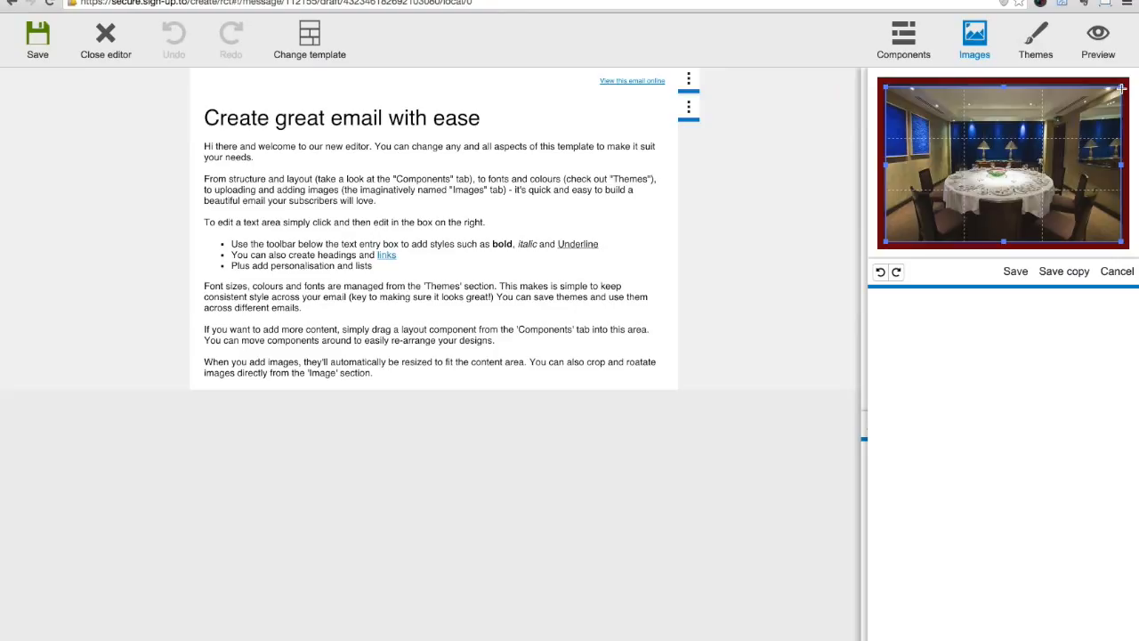
pyautogui.click(1015, 274)
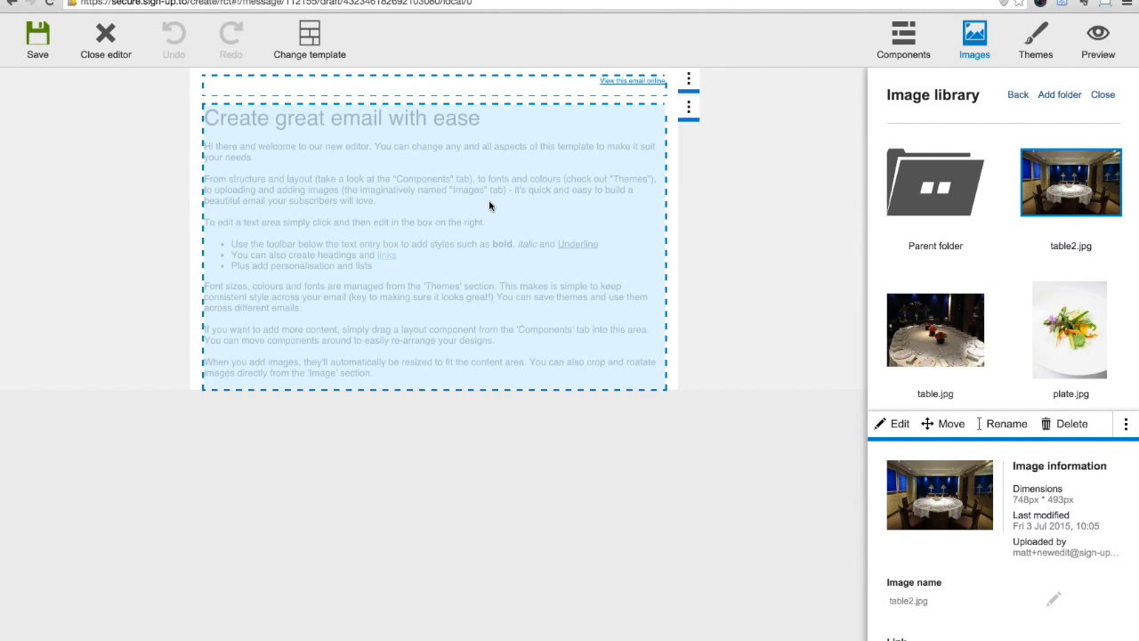
# Replace the email's main text block with the capital-logo.jpg image
pyautogui.scroll(-3, 1015, 241)
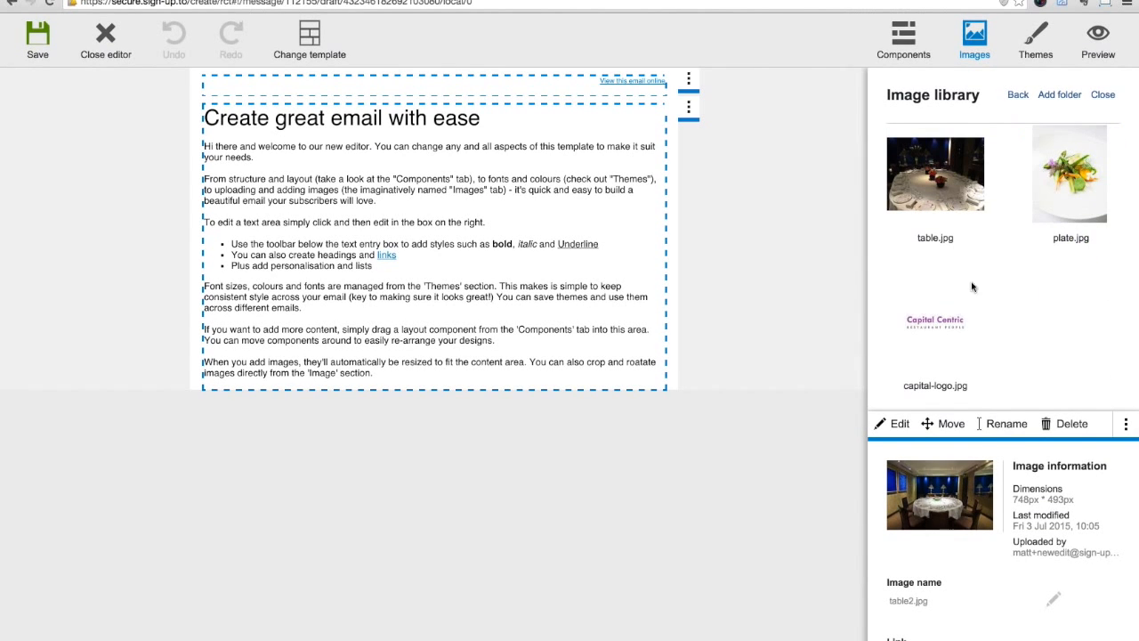
pyautogui.moveTo(931, 327); pyautogui.dragTo(441, 168)
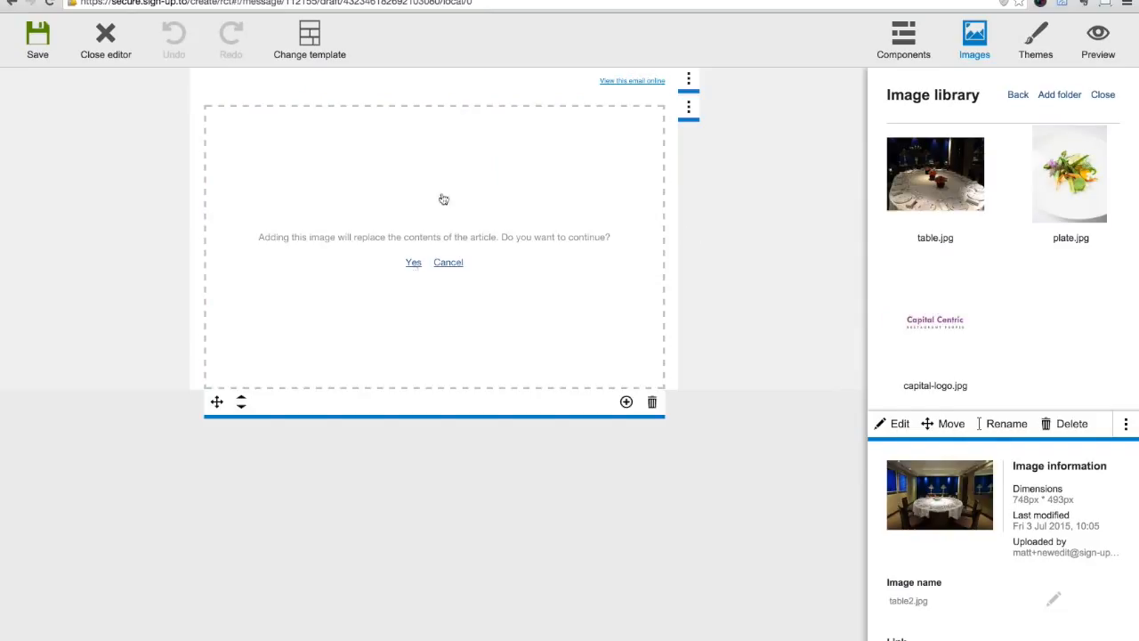
pyautogui.click(413, 264)
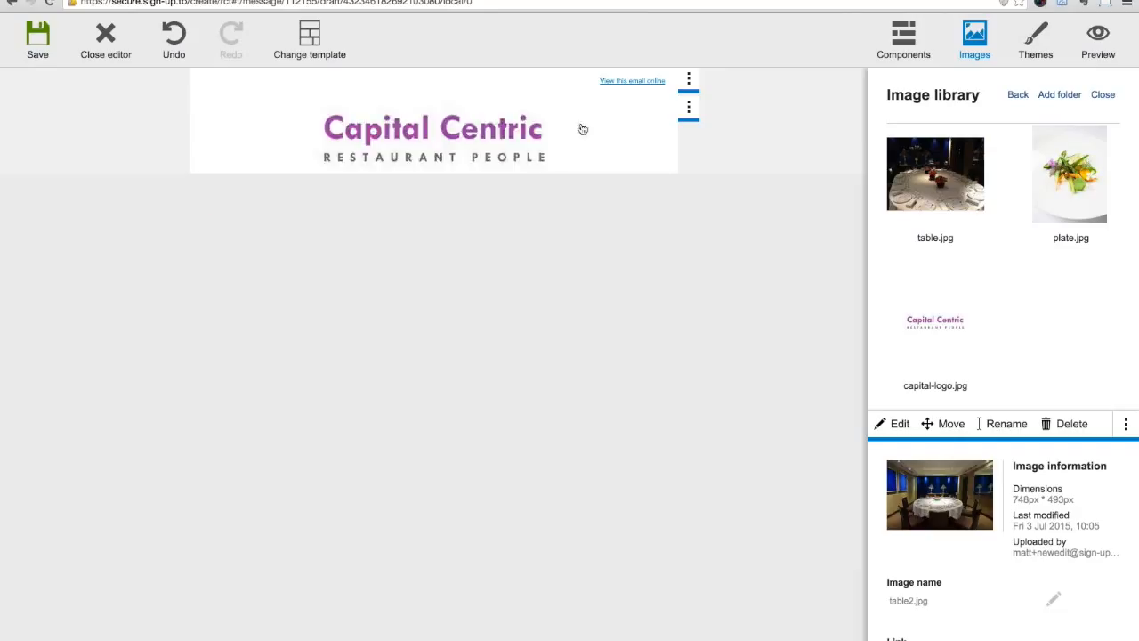
pyautogui.click(534, 132)
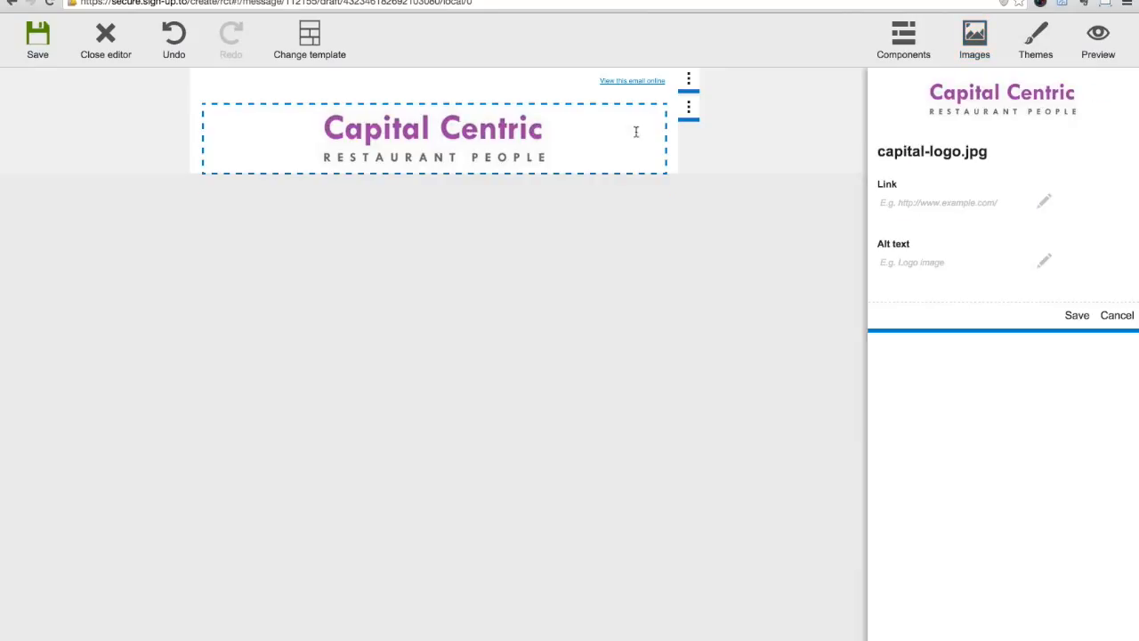
pyautogui.click(929, 200)
pyautogui.write('w')
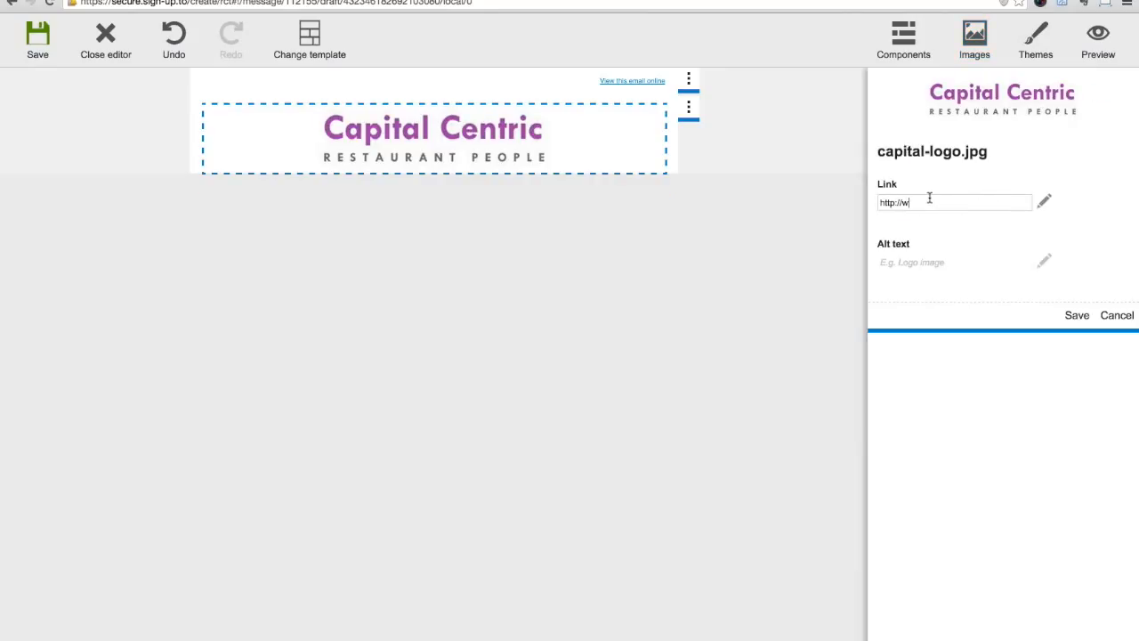
pyautogui.write('ww.capitalcentric.com')
pyautogui.press('Tab')
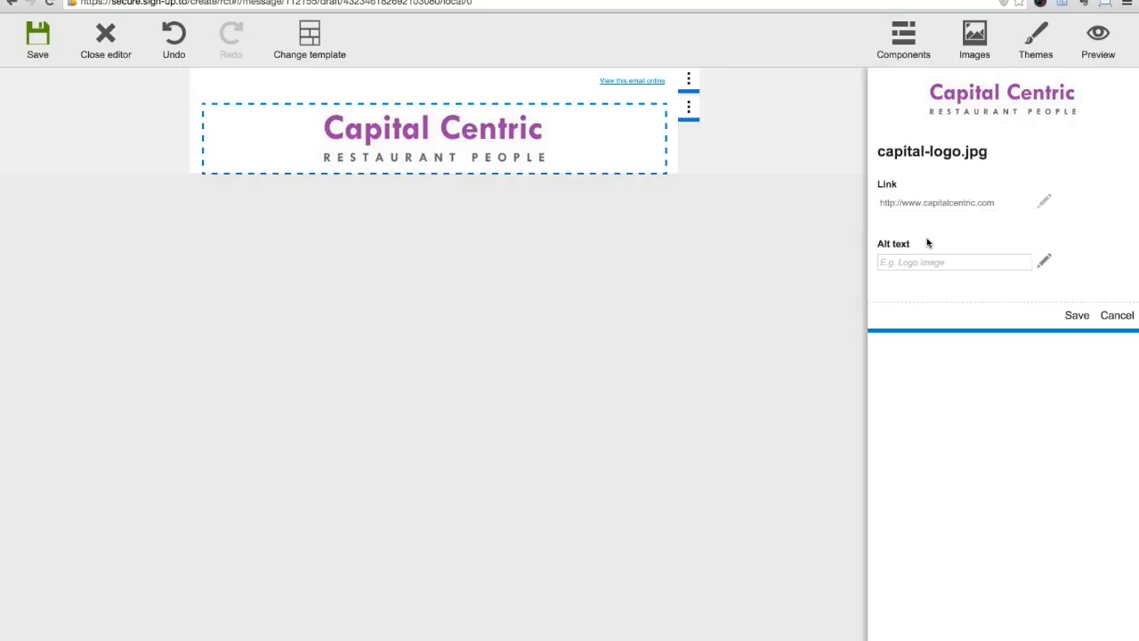
pyautogui.click(925, 259)
pyautogui.write('Capital Centric')
pyautogui.press('Return')
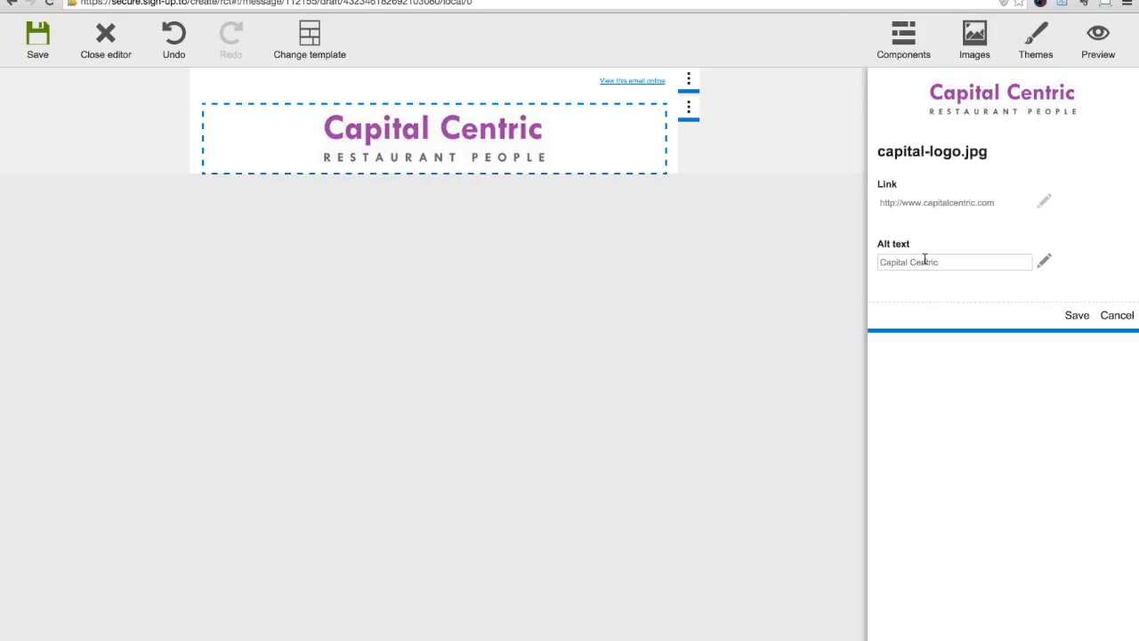
# Add a 1 column component below the logo and make it a text block
pyautogui.click(896, 46)
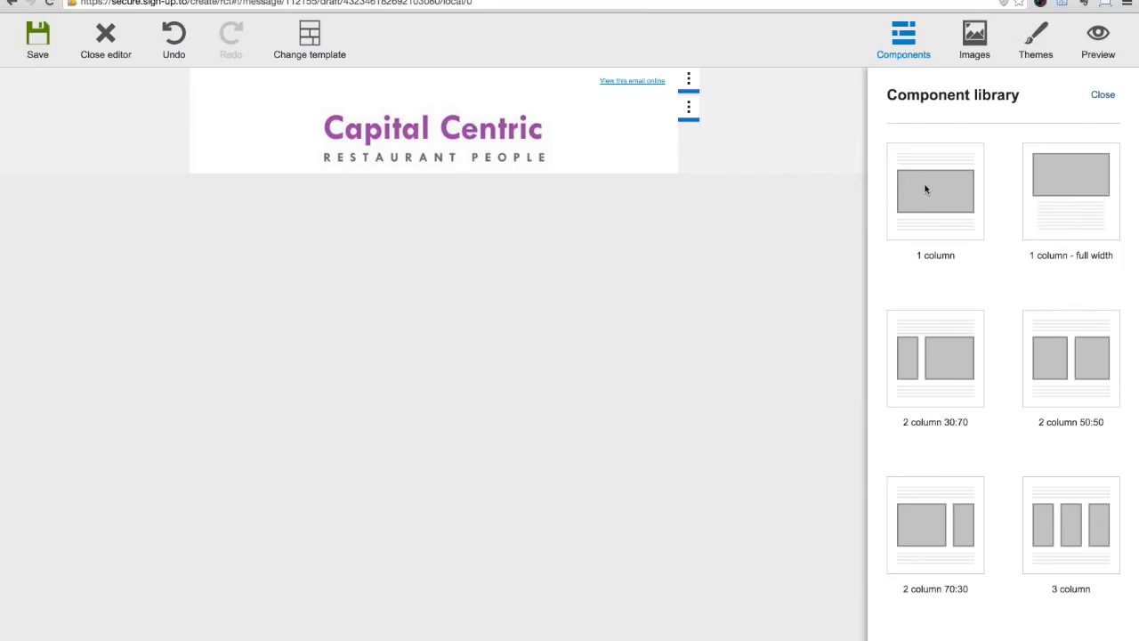
pyautogui.moveTo(926, 192); pyautogui.dragTo(595, 170)
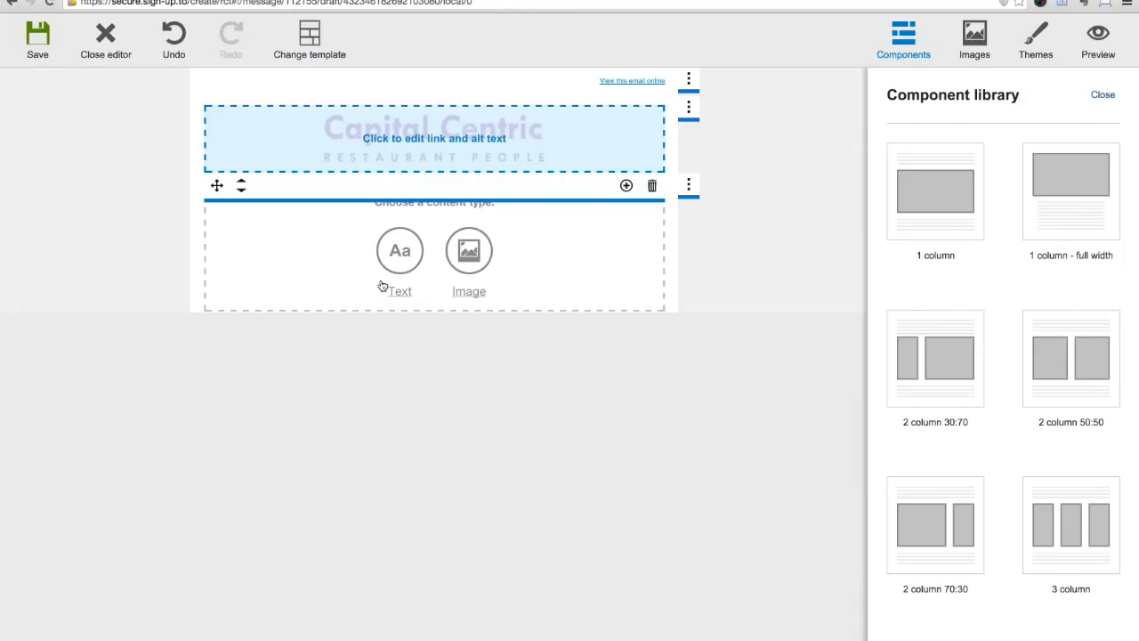
pyautogui.click(403, 260)
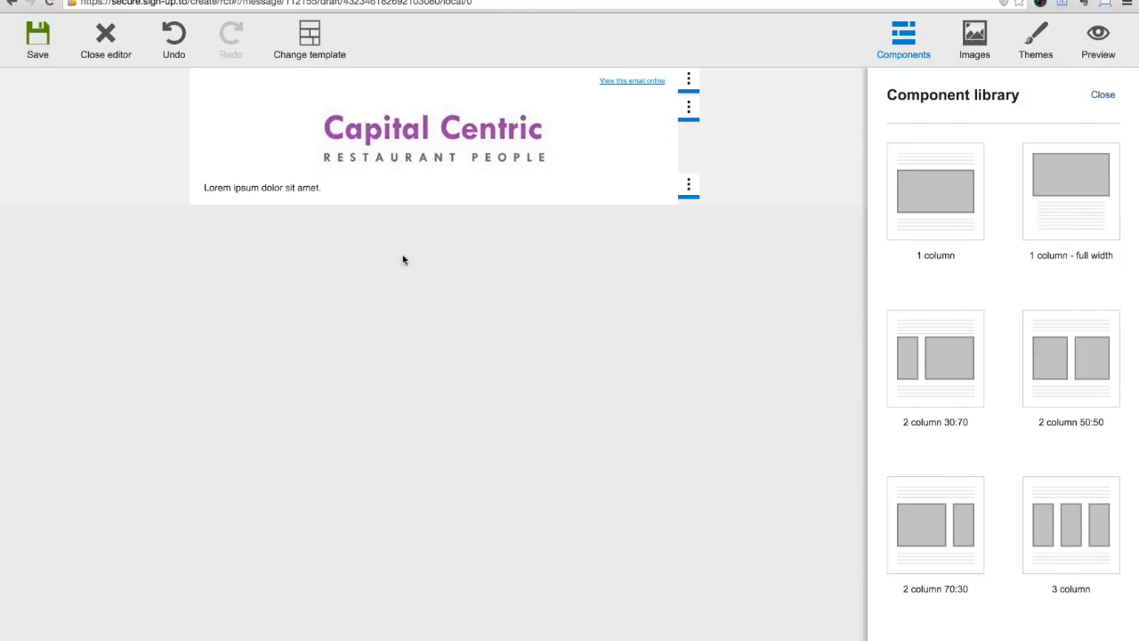
# Replace the placeholder text below the logo with "The Square" title and the two paragraphs describing the restaurant and its menu
pyautogui.click(320, 191)
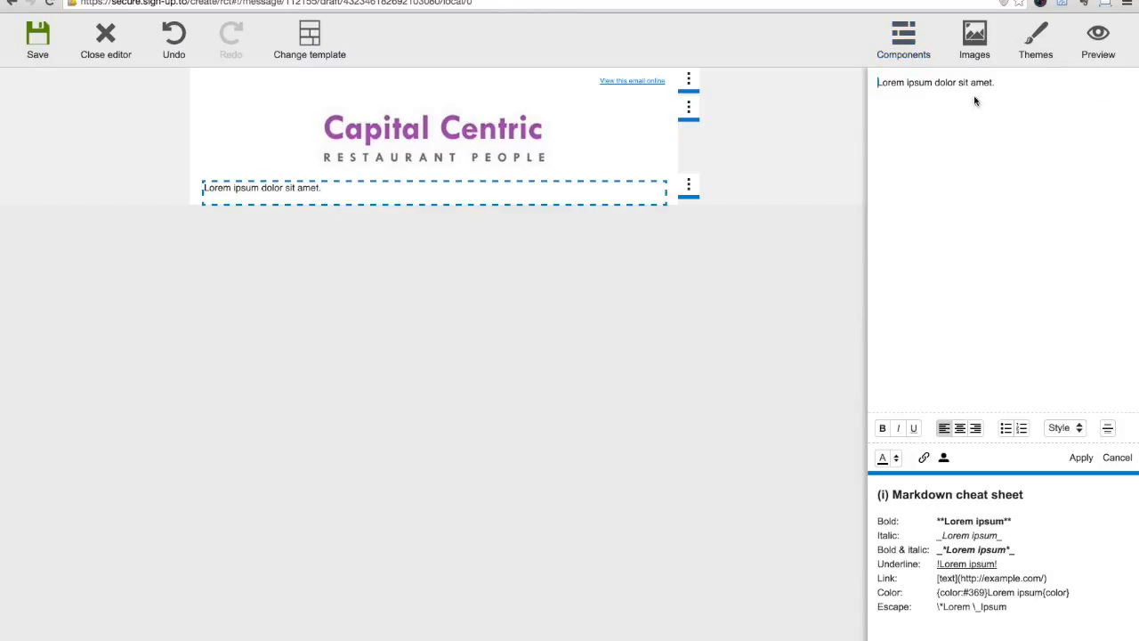
pyautogui.moveTo(879, 82); pyautogui.dragTo(988, 83)
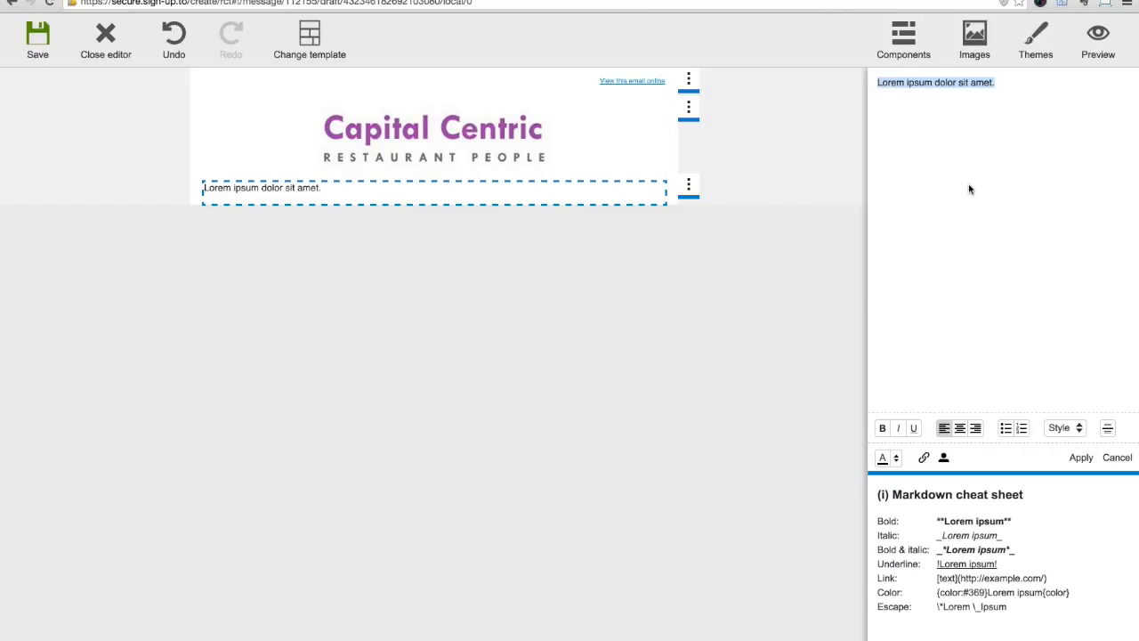
pyautogui.write('The Square  Capital Centric are thrilled and delighted to be able to offer you The Square - one of just nine two starred Michelin restaurants in London. Chef and Owner Phil Howard will be familiar to many of you from the TV show The Great British Menu as well as having notched up numerous awards over the years. The Square offers unparralled dining for both groups and FIT.  The menu is created daily from the the best available ingredients, lending a seasonality and freshness to every dish. The complex and subtle blending of textures and flavours is at once exciting and new, resulting in a delicious and inviting experience.')
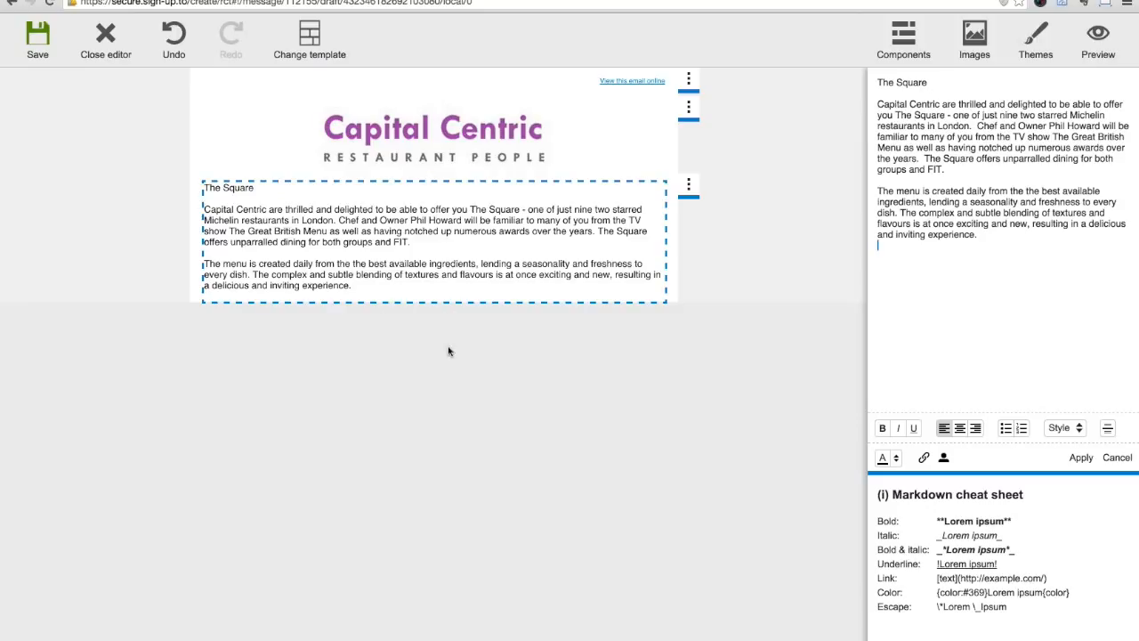
# Apply the Header 1 style to the "The Square" line
pyautogui.tripleClick(927, 82)
pyautogui.click(1065, 429)
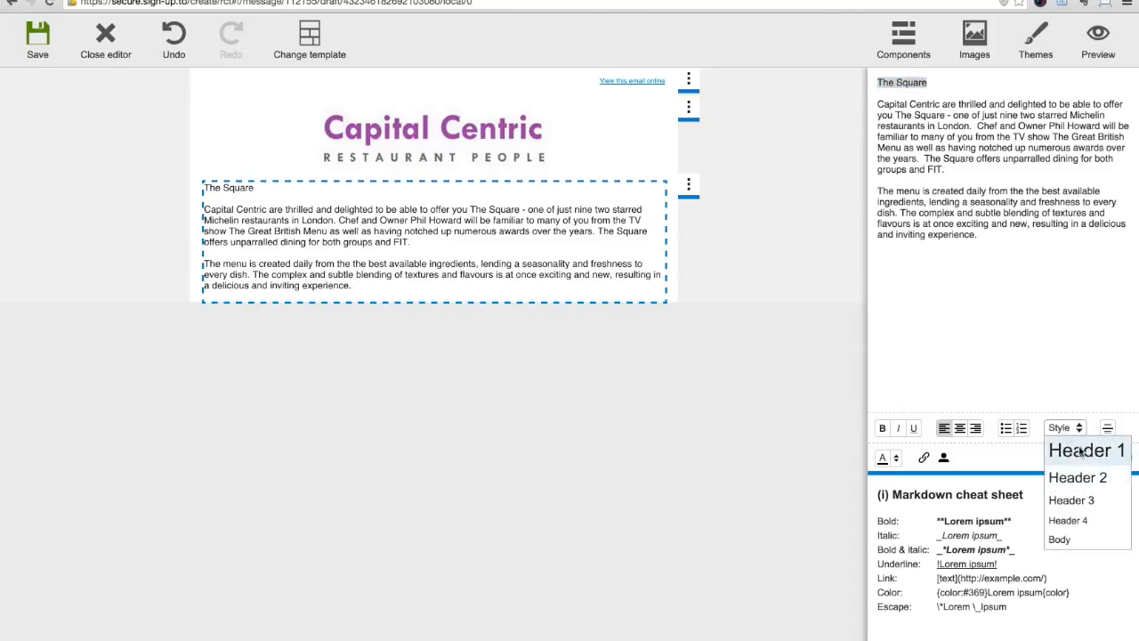
pyautogui.click(1080, 451)
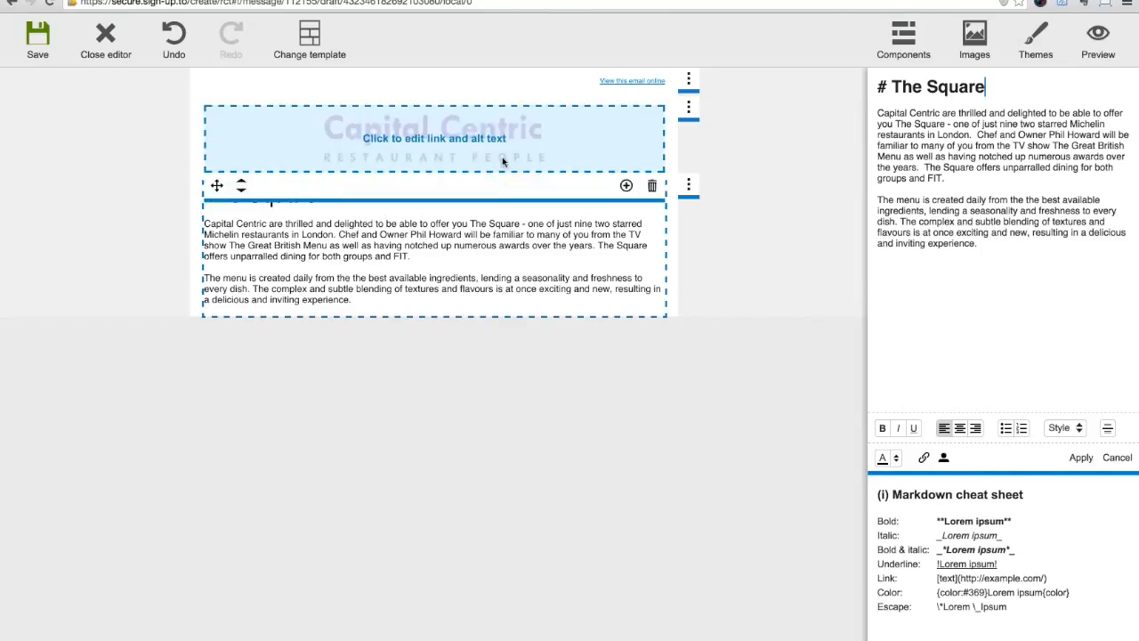
# Insert a 1 column component between the logo and the "The Square" text and fill it with plate.jpg
pyautogui.click(903, 45)
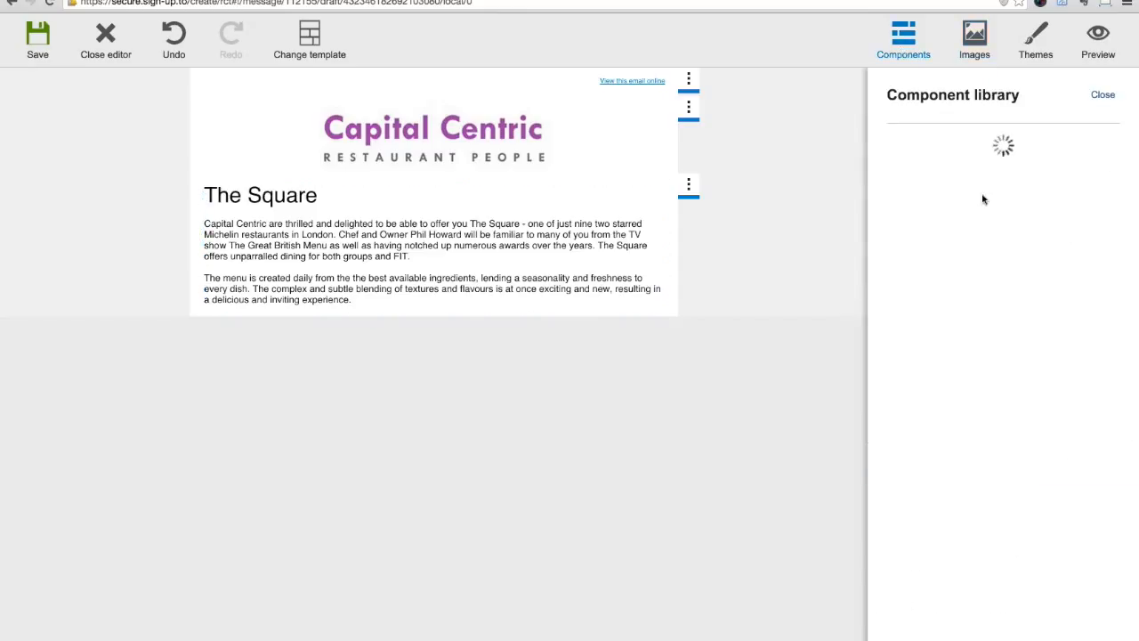
pyautogui.moveTo(894, 195); pyautogui.dragTo(539, 172)
pyautogui.click(975, 42)
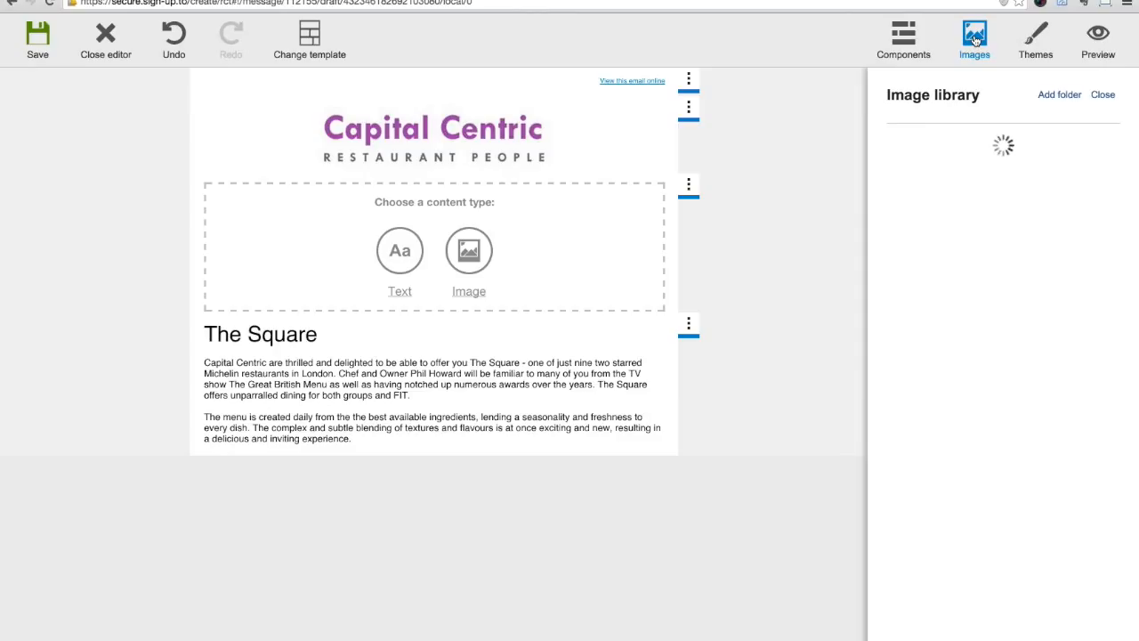
pyautogui.scroll(-2, 1010, 324)
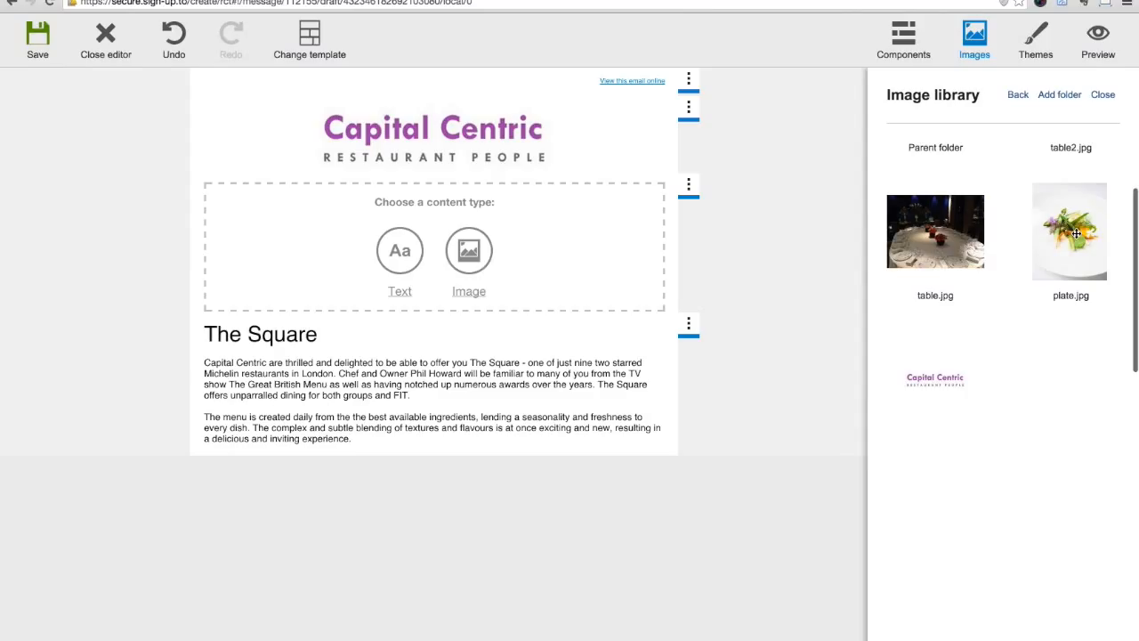
pyautogui.moveTo(1075, 233); pyautogui.dragTo(495, 252)
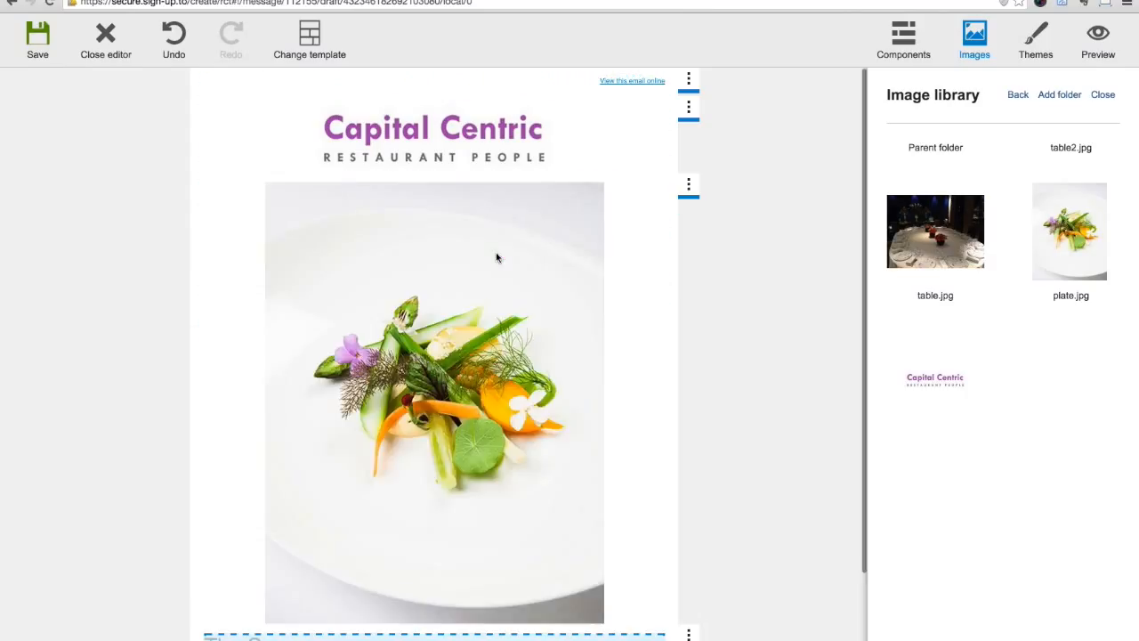
# Add a second text block to the "The Square" section and place it above the existing text
pyautogui.scroll(-2, 497, 258)
pyautogui.scroll(2, 765, 248)
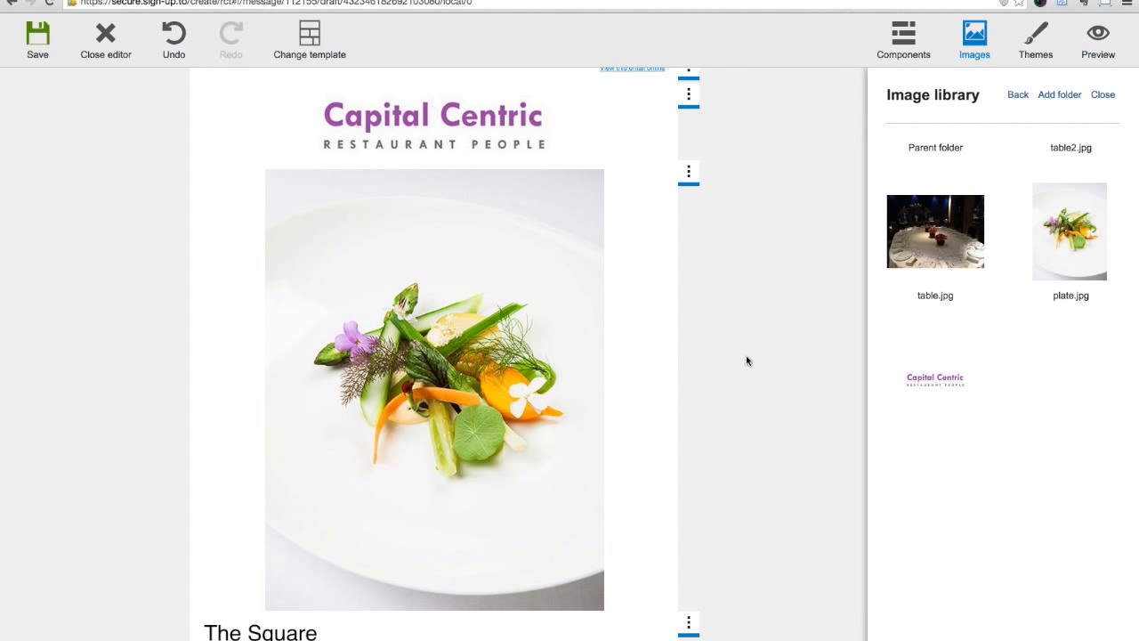
pyautogui.scroll(-1, 744, 354)
pyautogui.scroll(-2, 744, 355)
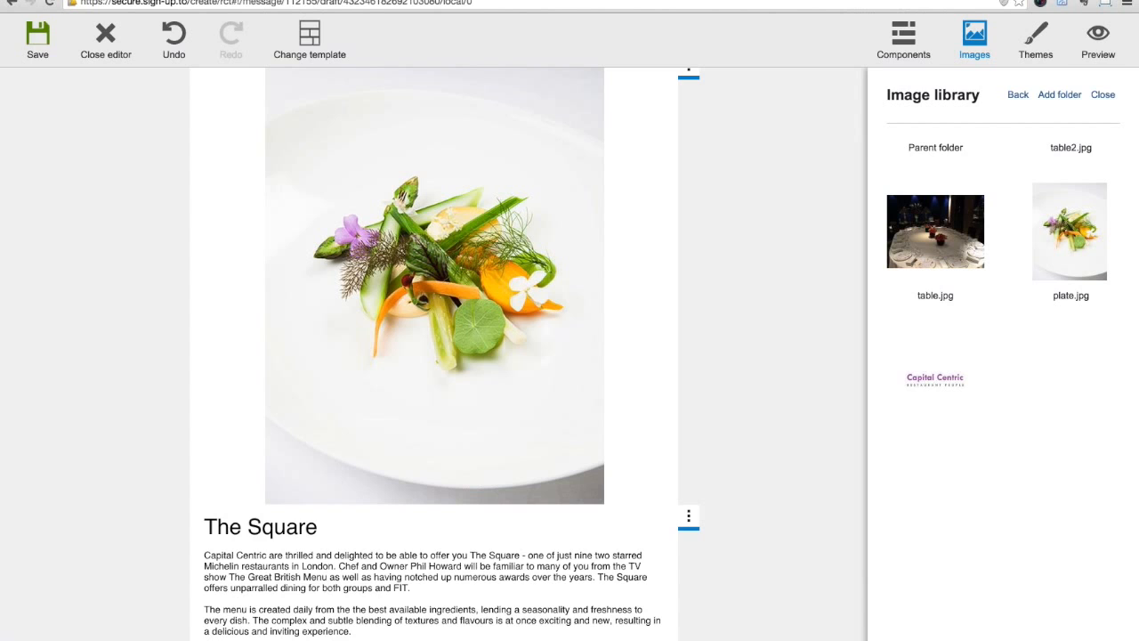
pyautogui.scroll(-2, 579, 632)
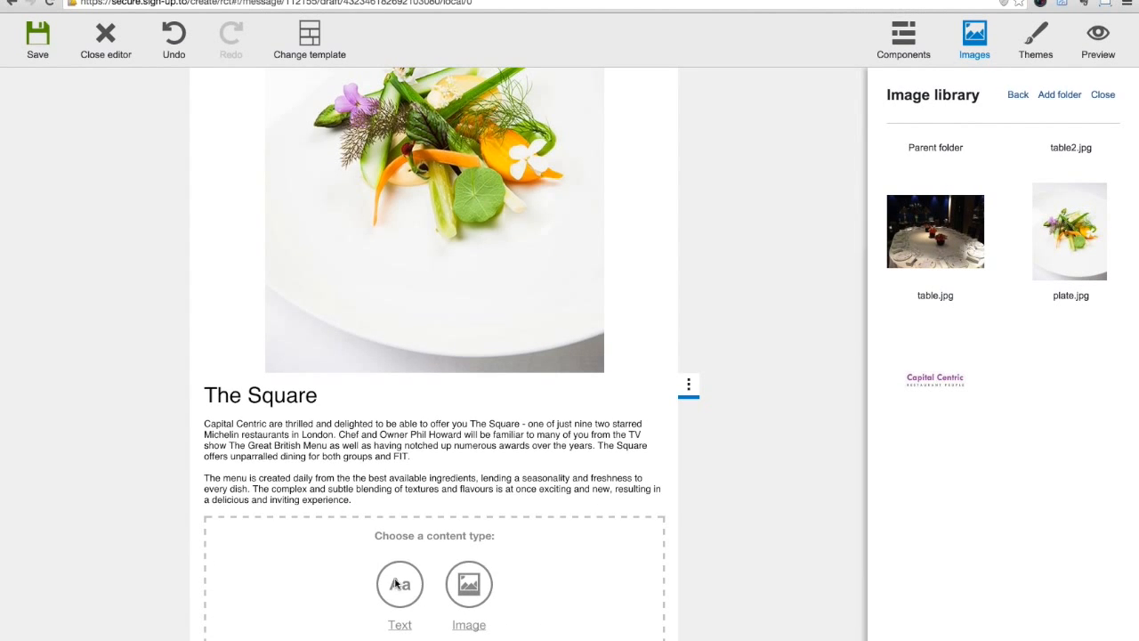
pyautogui.scroll(2, 398, 585)
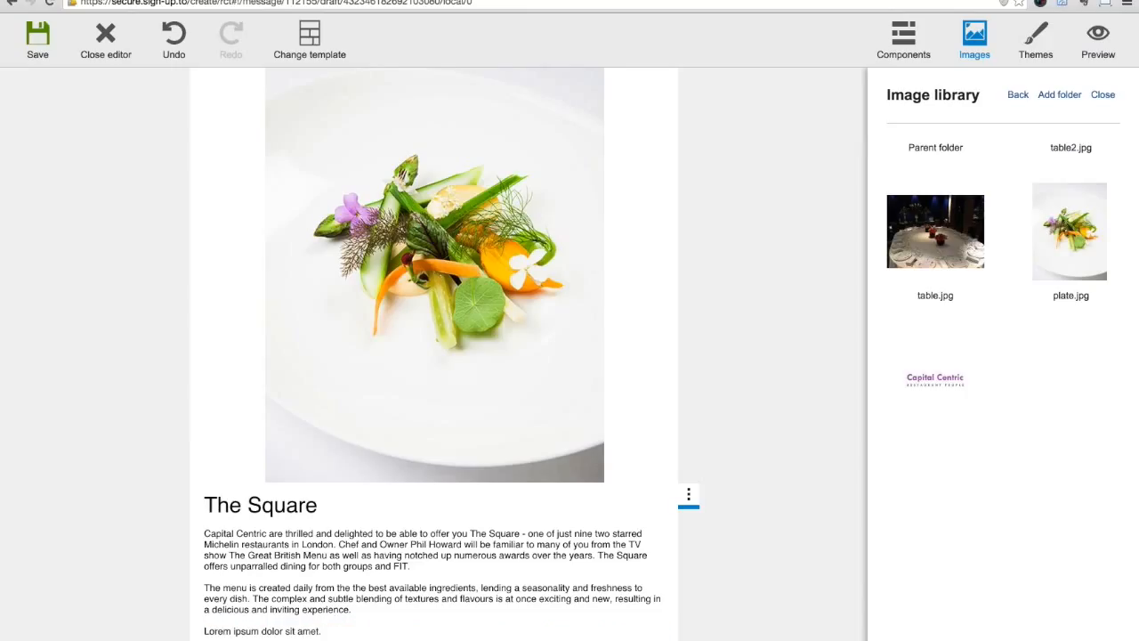
# Move the "# The Square" heading from the paragraphs block into the placeholder text block above it, and centre the heading
pyautogui.click(275, 527)
pyautogui.moveTo(984, 87); pyautogui.dragTo(840, 94)
pyautogui.hotkey('ctrl', 'c')
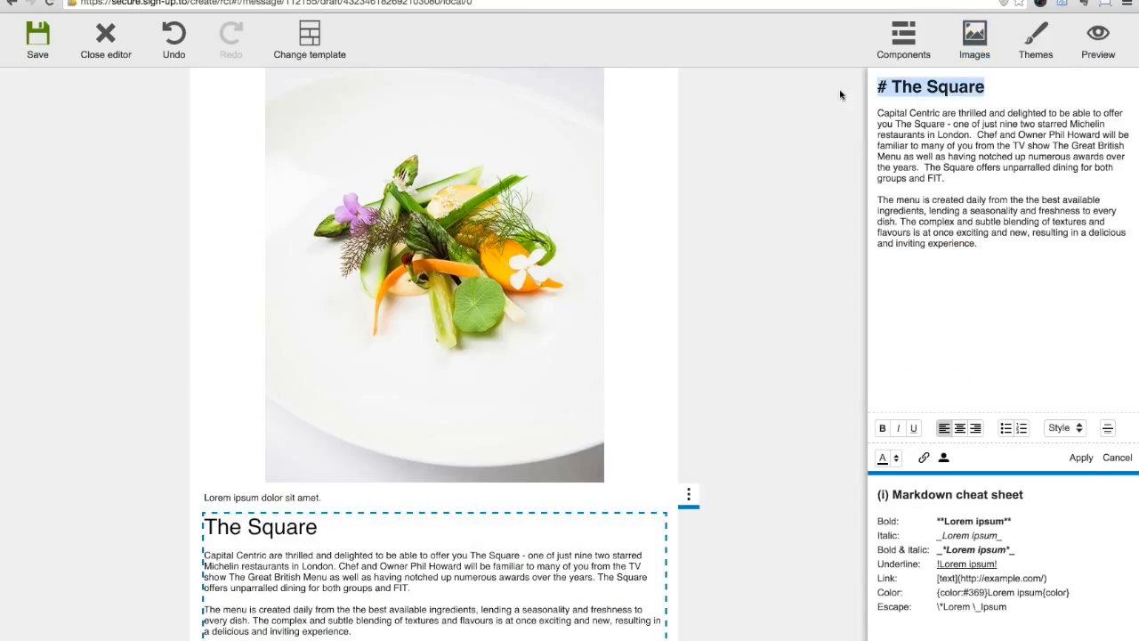
pyautogui.press('BackSpace')
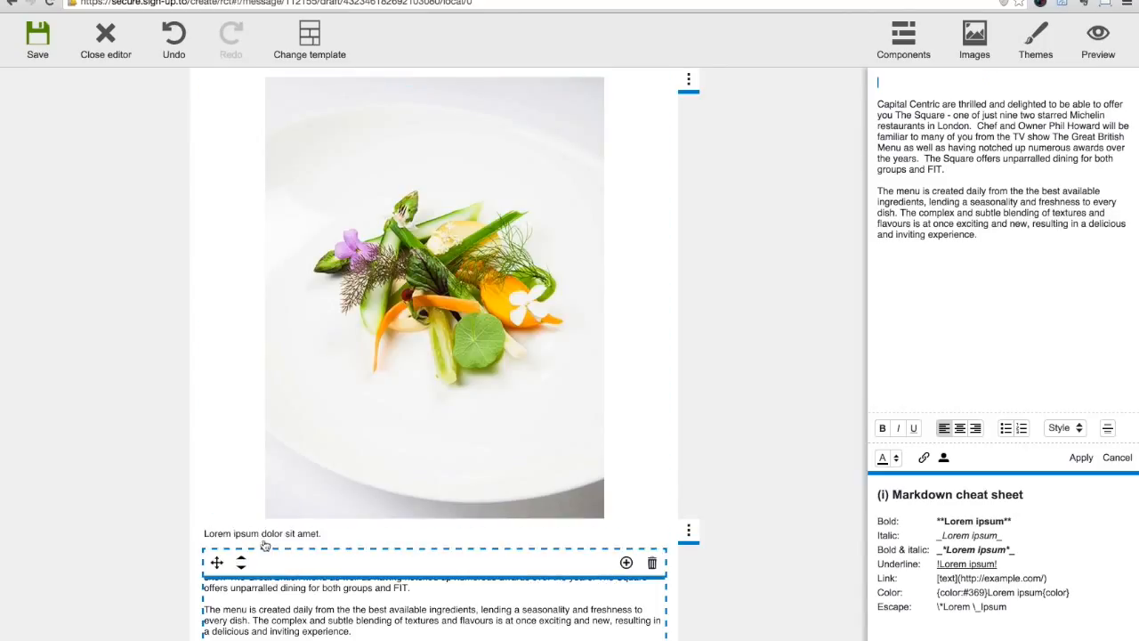
pyautogui.click(263, 537)
pyautogui.moveTo(1030, 108); pyautogui.dragTo(839, 68)
pyautogui.hotkey('ctrl', 'v')
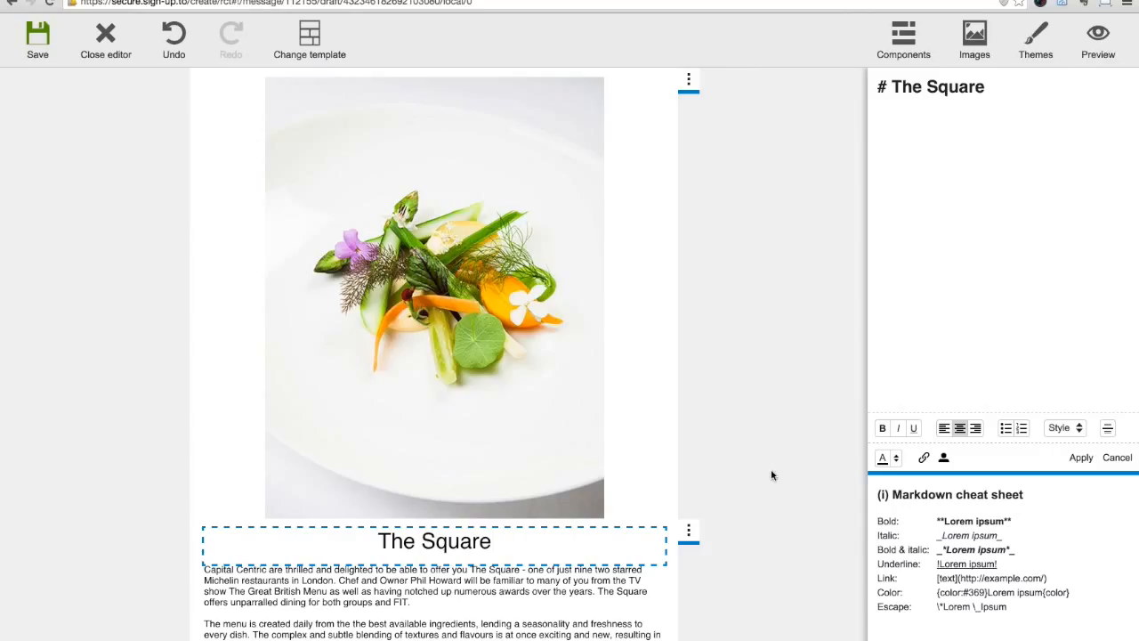
# Add a 2 column 50:50 component directly below the "The Square" paragraphs
pyautogui.scroll(-1, 561, 569)
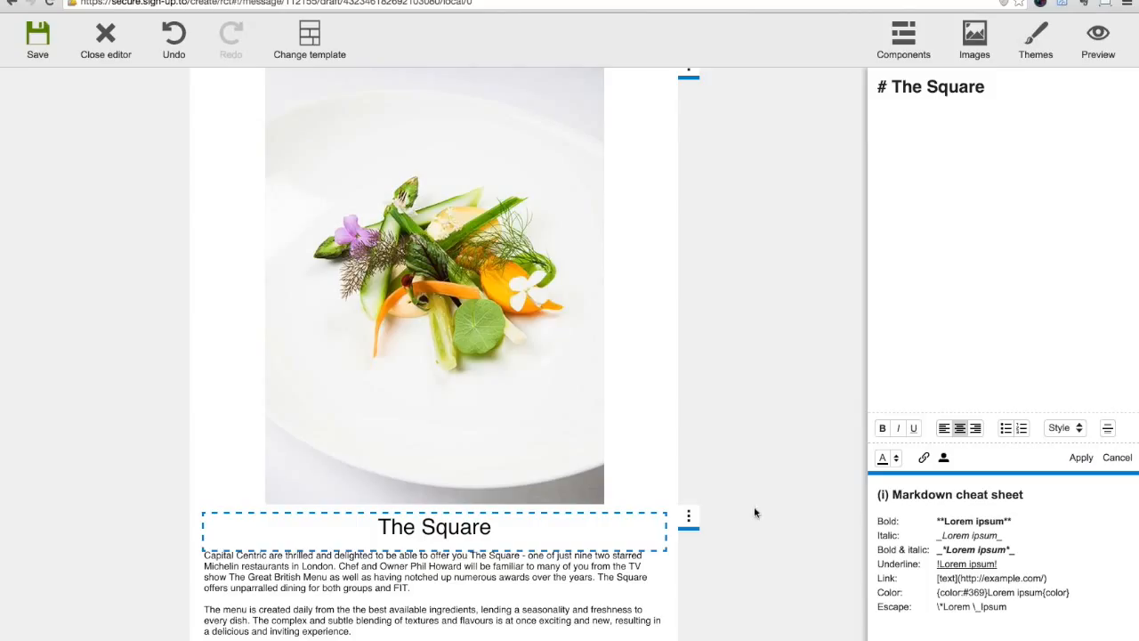
pyautogui.click(923, 40)
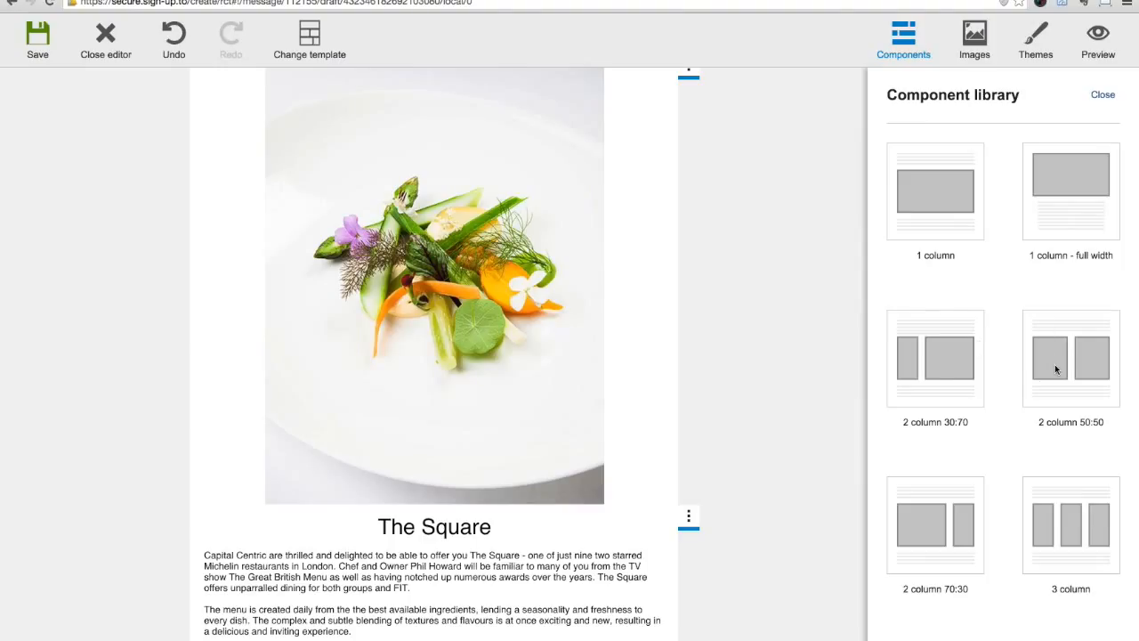
pyautogui.moveTo(1055, 360); pyautogui.dragTo(516, 637)
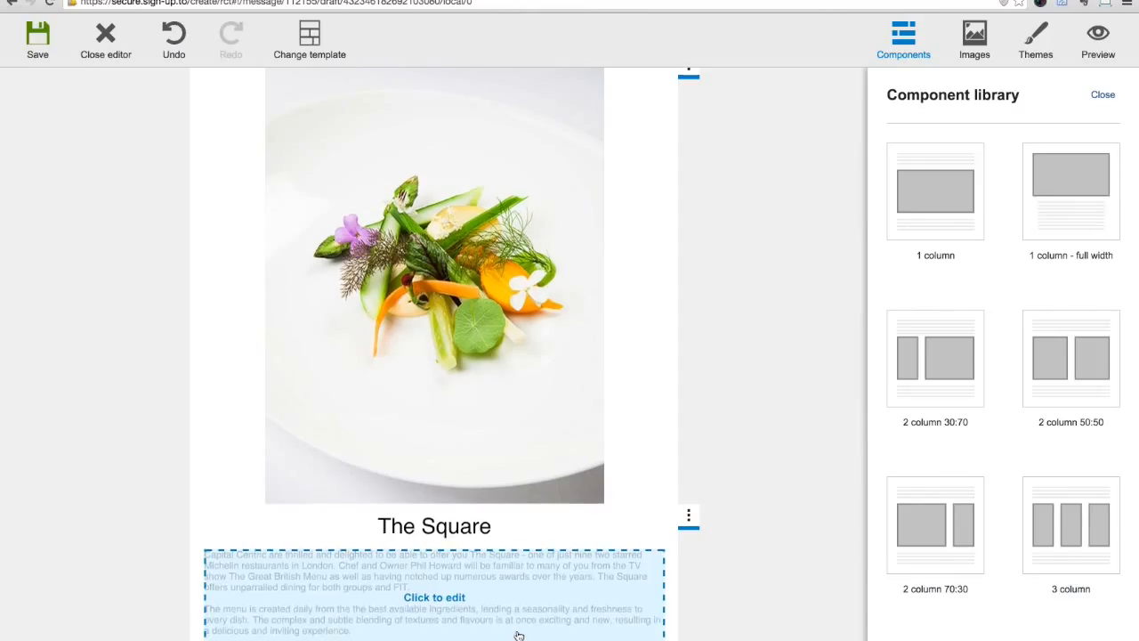
pyautogui.scroll(-3, 518, 630)
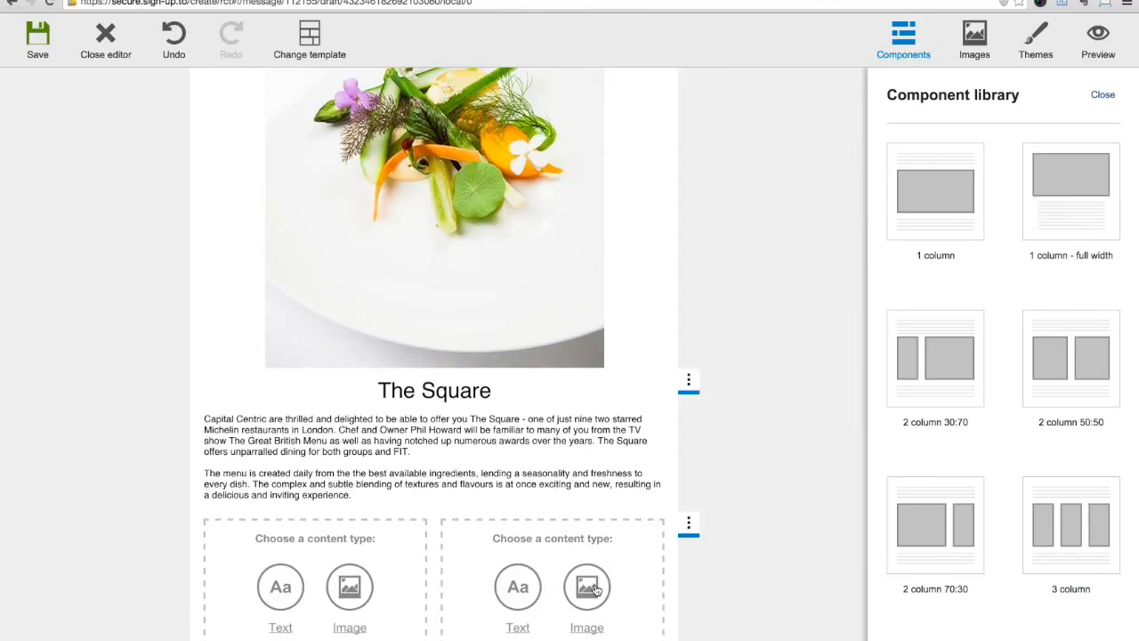
# Fill the new component's left column with table2.jpg and make its right column a text block
pyautogui.click(975, 43)
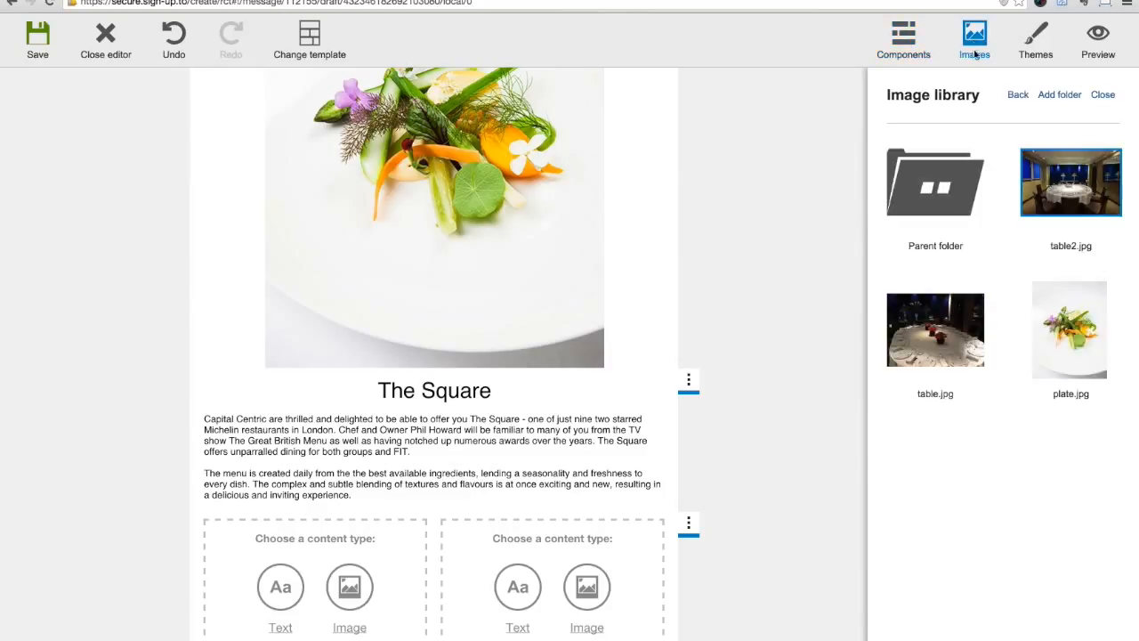
pyautogui.moveTo(1072, 182); pyautogui.dragTo(350, 595)
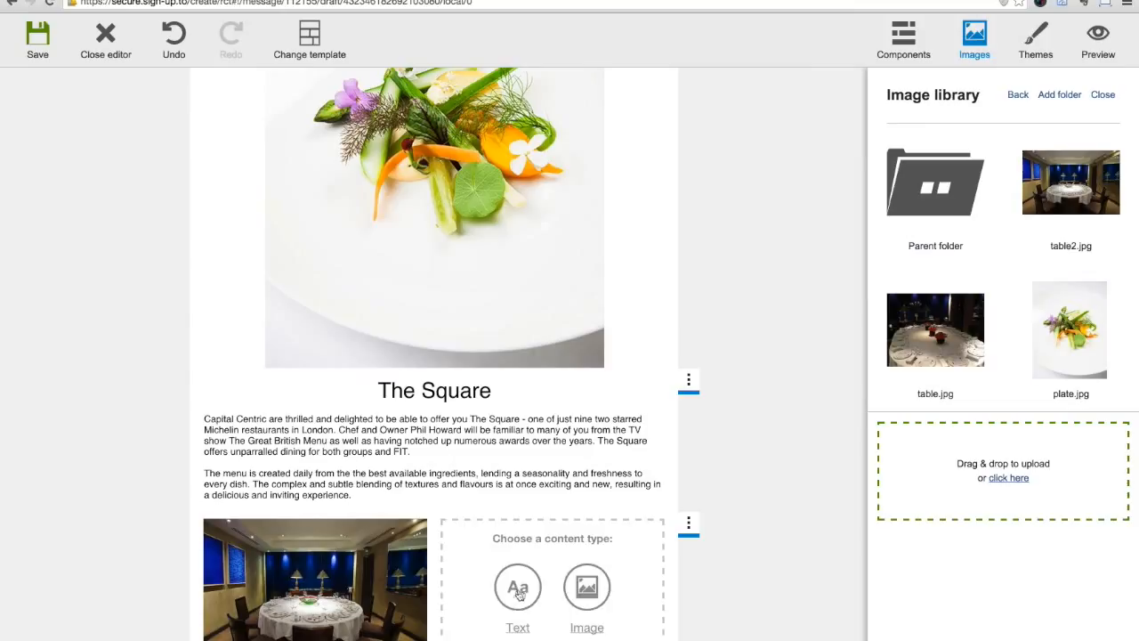
pyautogui.click(519, 591)
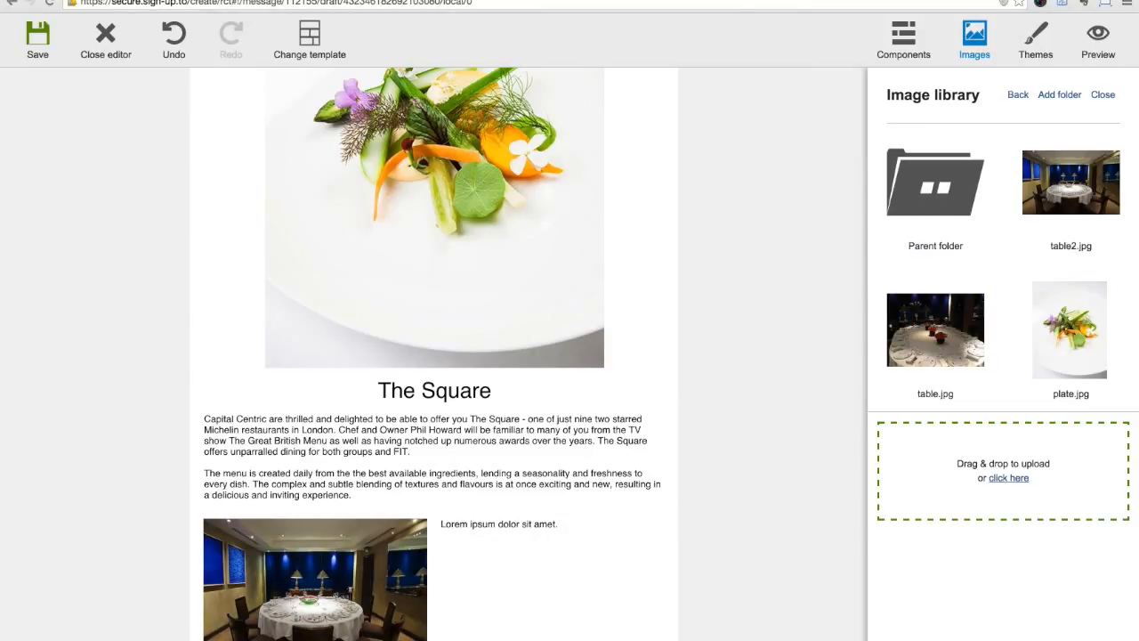
# Replace the placeholder beside table2.jpg with "Groups and Private Dining" and the group seating and menu paragraph, giving the title the Header 2 style
pyautogui.click(538, 527)
pyautogui.hotkey('ctrl', 'a')
pyautogui.write('Groups and Private Dining  Groups are seated on smaller tables - typically 4 and 6 - in the main restaurant. The menu is created specially for each group, giving a choice of three starters, mains and desserts from which they can preorder.')
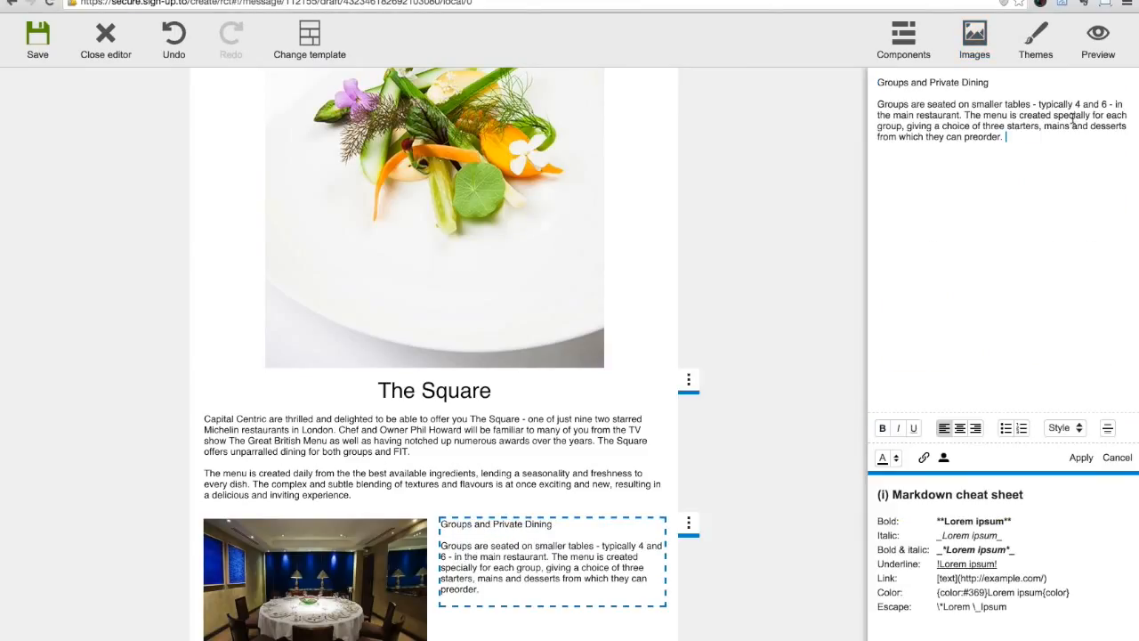
pyautogui.moveTo(997, 81); pyautogui.dragTo(862, 84)
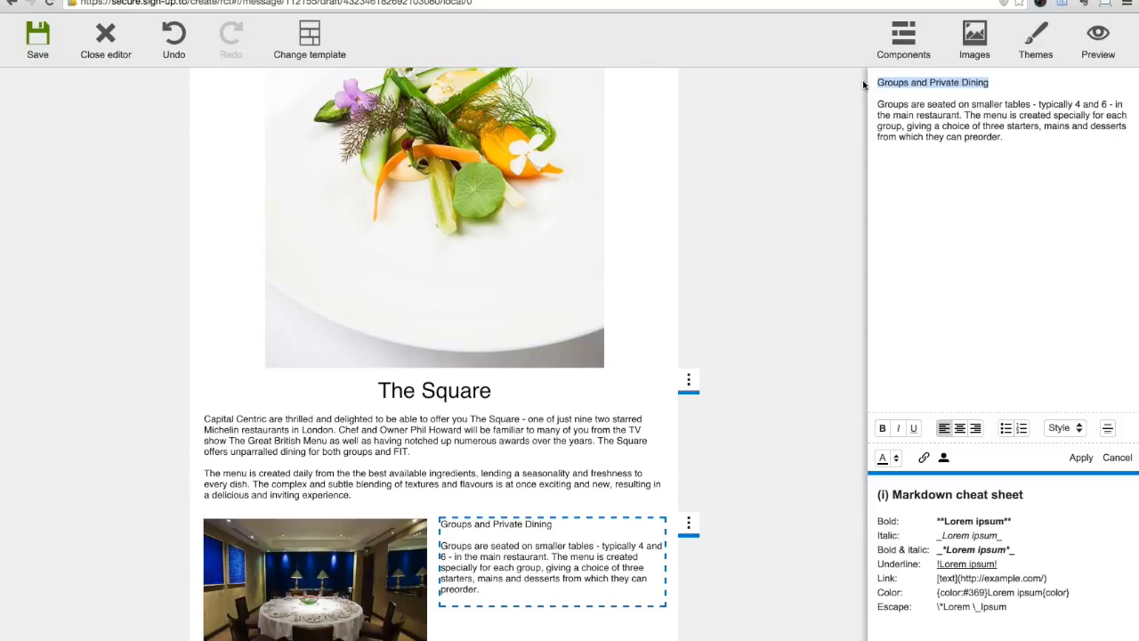
pyautogui.click(1079, 429)
pyautogui.click(1070, 474)
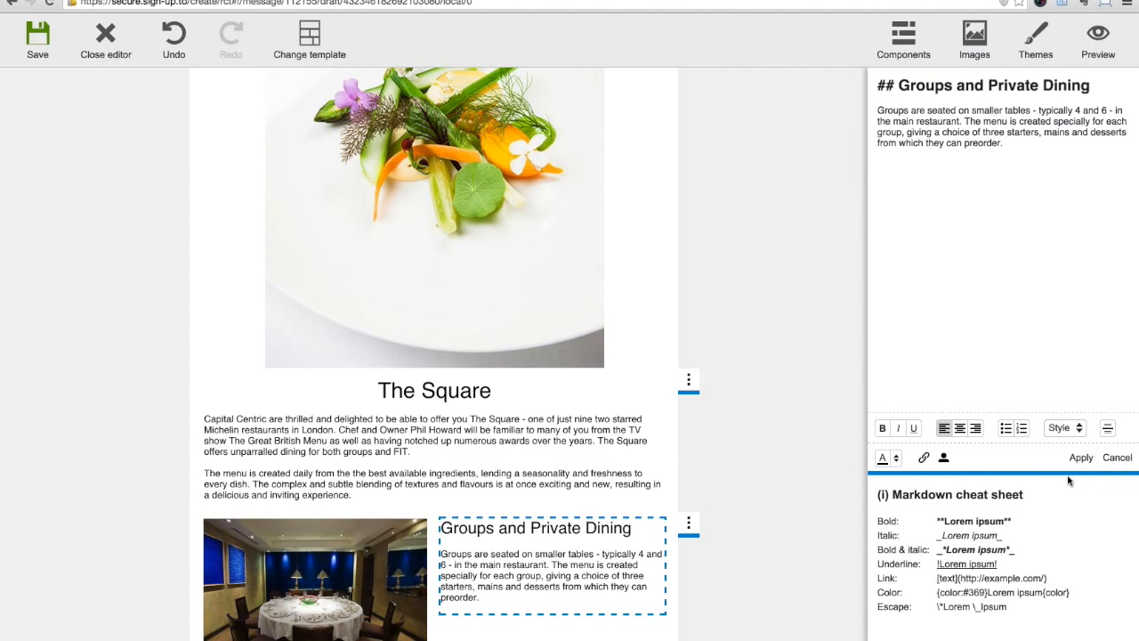
# Duplicate the two-column "Groups and Private Dining" section
pyautogui.scroll(-1, 730, 451)
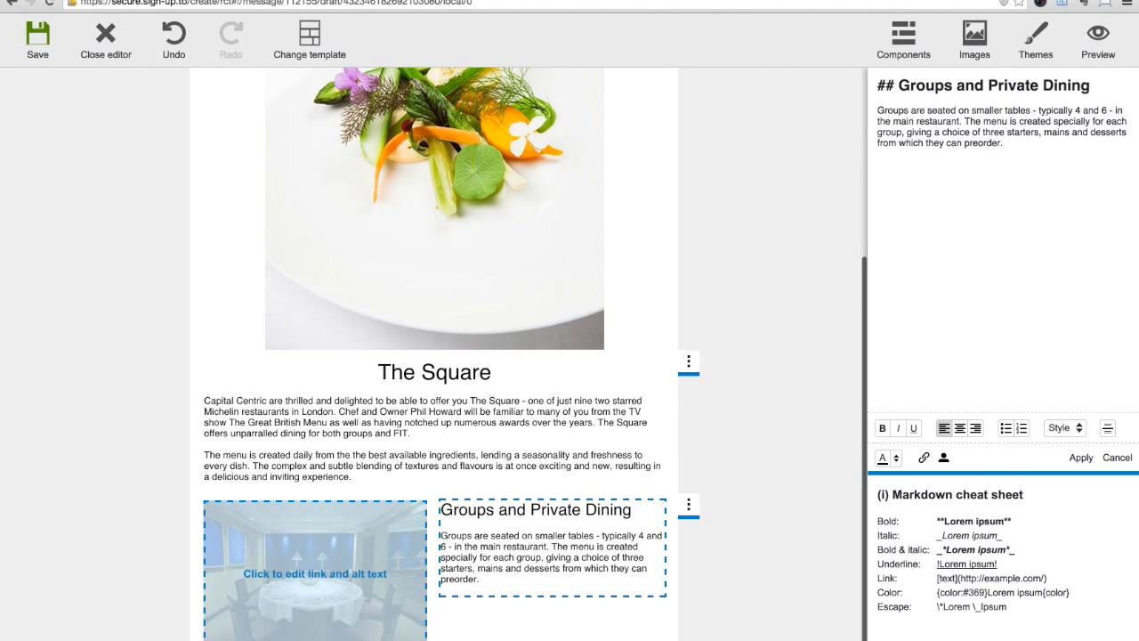
pyautogui.click(690, 509)
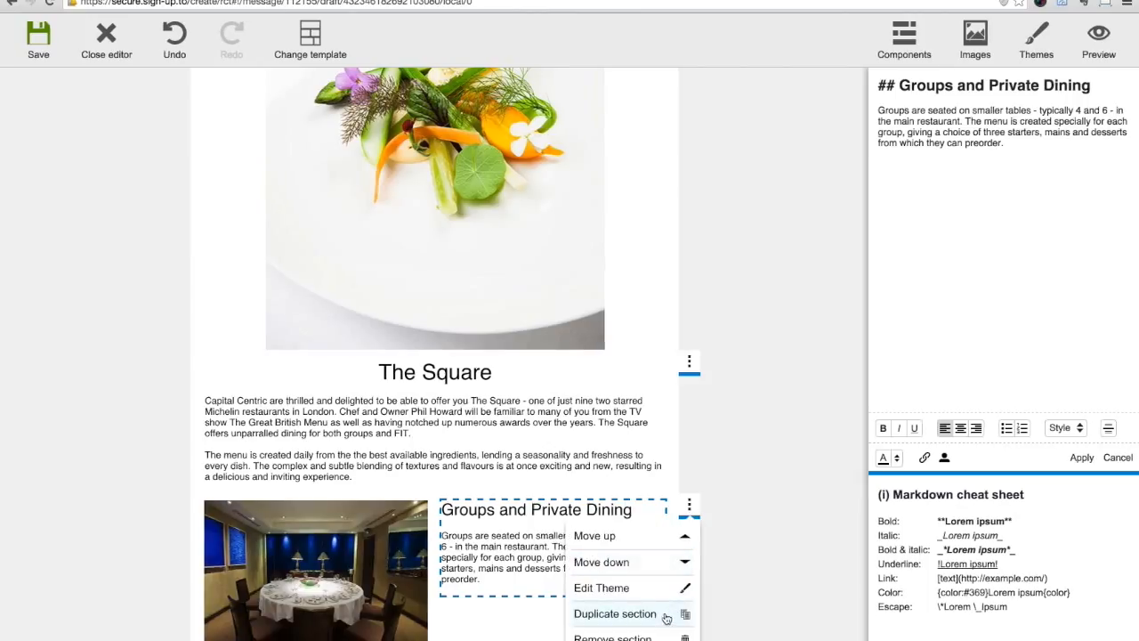
pyautogui.click(663, 613)
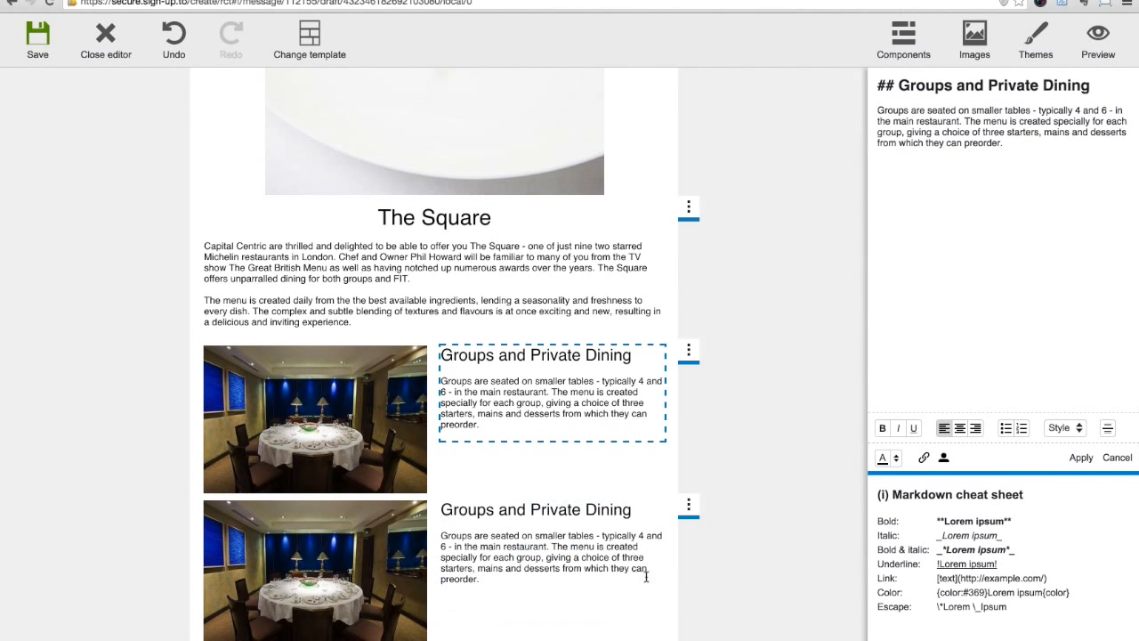
# Replace the image in the lower "Groups and Private Dining" section with table.jpg
pyautogui.click(974, 37)
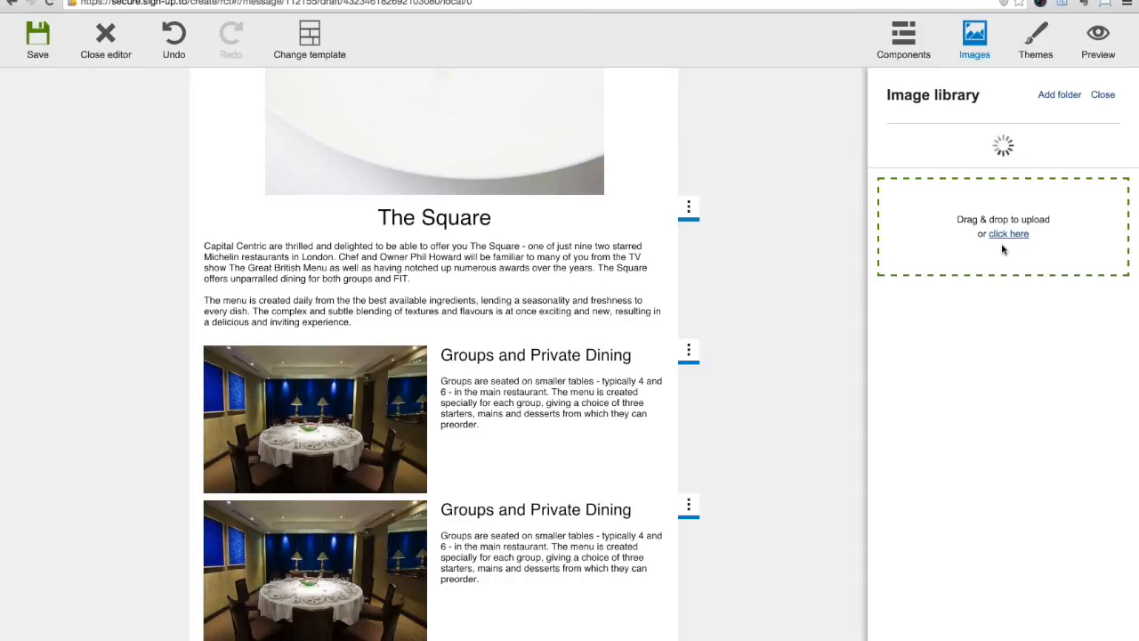
pyautogui.moveTo(950, 331); pyautogui.dragTo(342, 559)
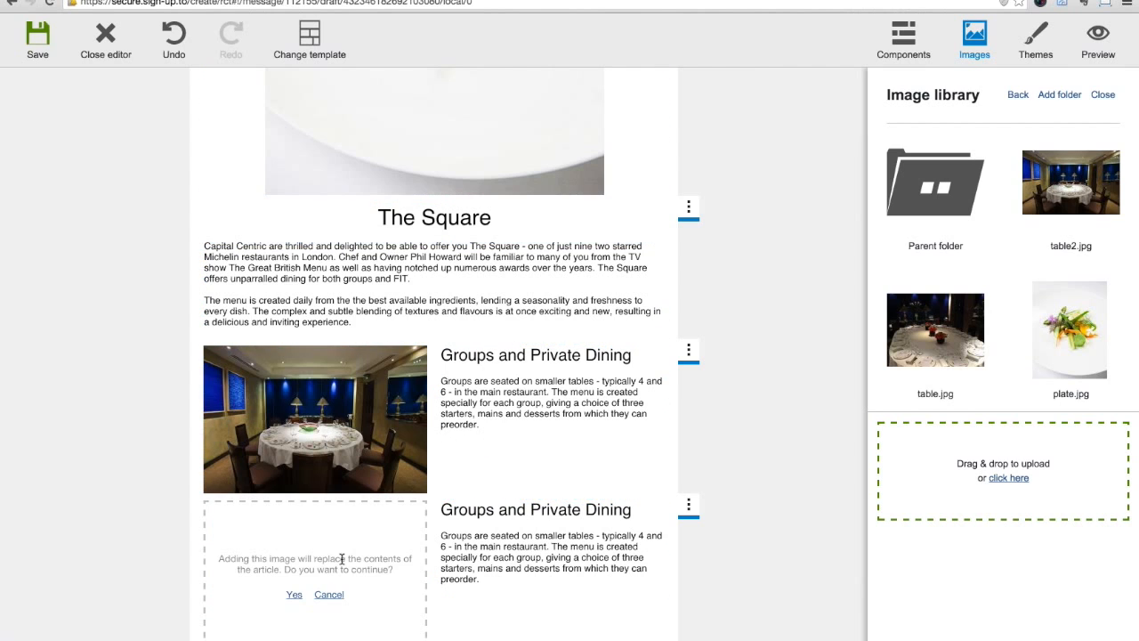
pyautogui.click(293, 593)
# Replace all text beside table.jpg with the paragraph starting "The Square offers a beautiful and stylish Private Dining room suitable for groups of up to 18 guests."
pyautogui.scroll(-2, 470, 504)
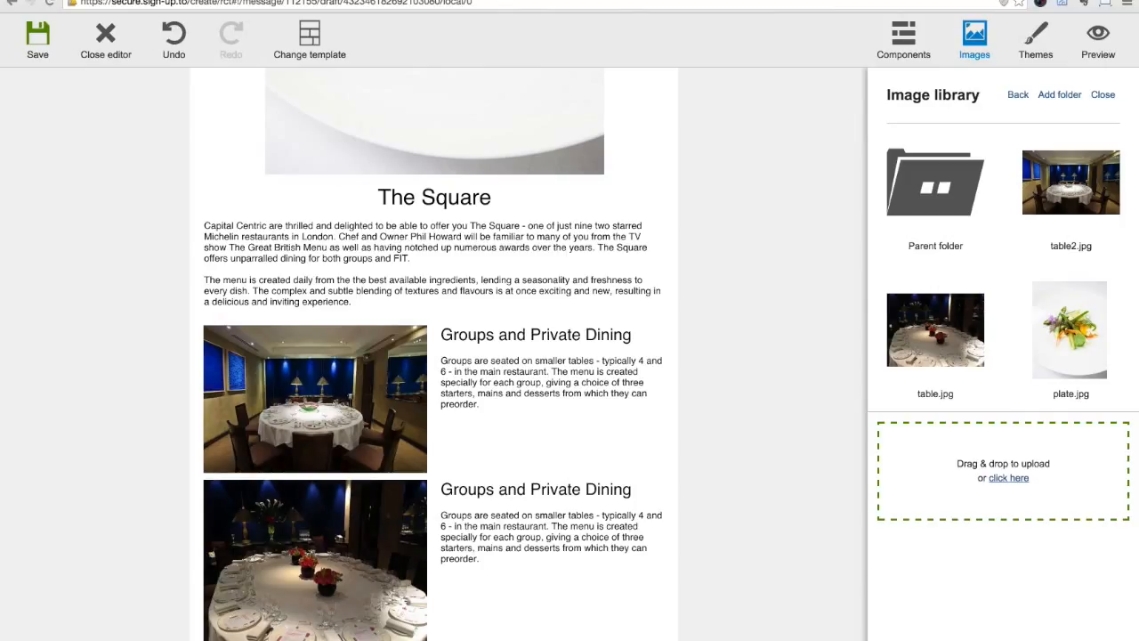
pyautogui.click(628, 549)
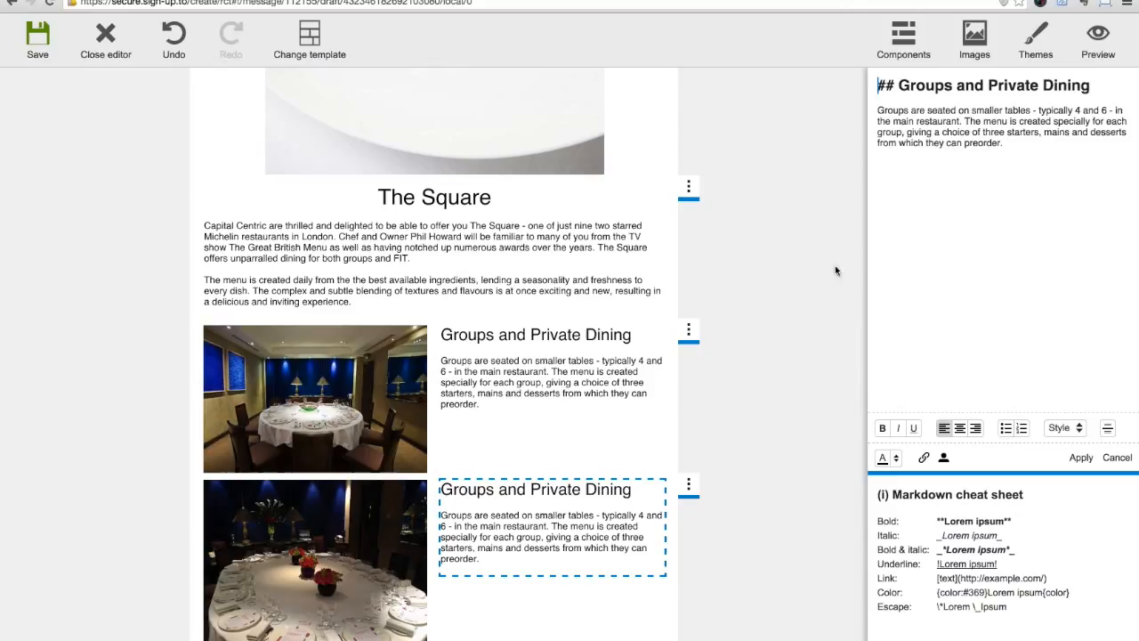
pyautogui.hotkey('ctrl', 'a')
pyautogui.write('The Square offers a beautiful and stylish Private Dining room suitable for groups of up to 18 guests.  There is no minimum spend here but a minimum number of 10 guests is required.  We can create a bespoke tasting menu for your guests featuring the best produce available and tailored to their requirements.')
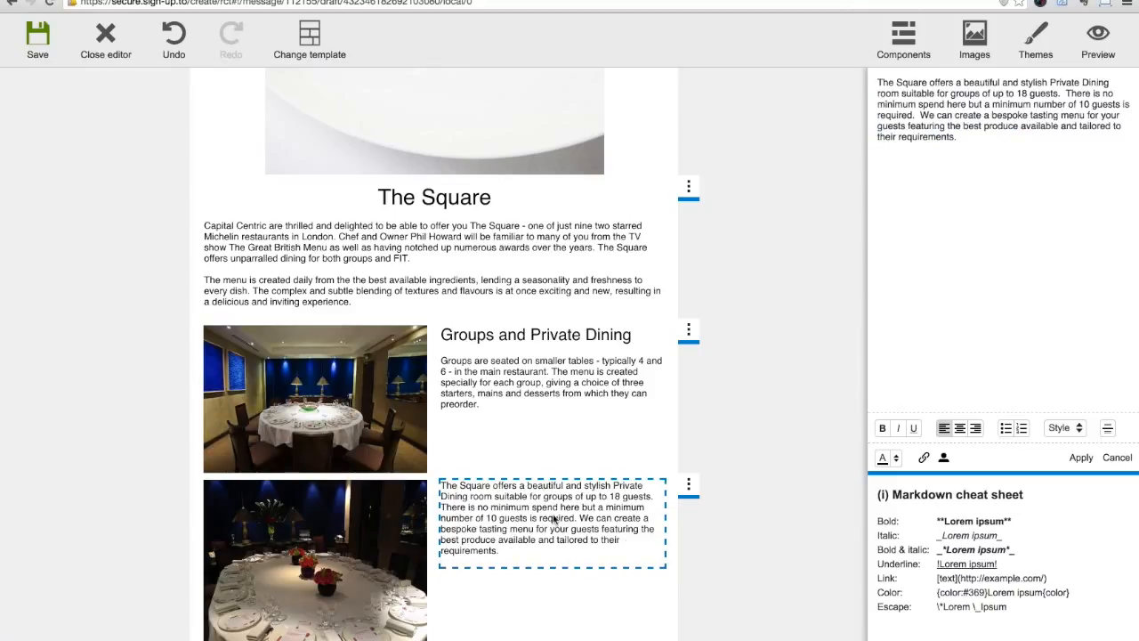
# Insert a horizontal line above the Private Dining room paragraph beside table.jpg
pyautogui.click(876, 81)
pyautogui.press('Return')
pyautogui.press('Return')
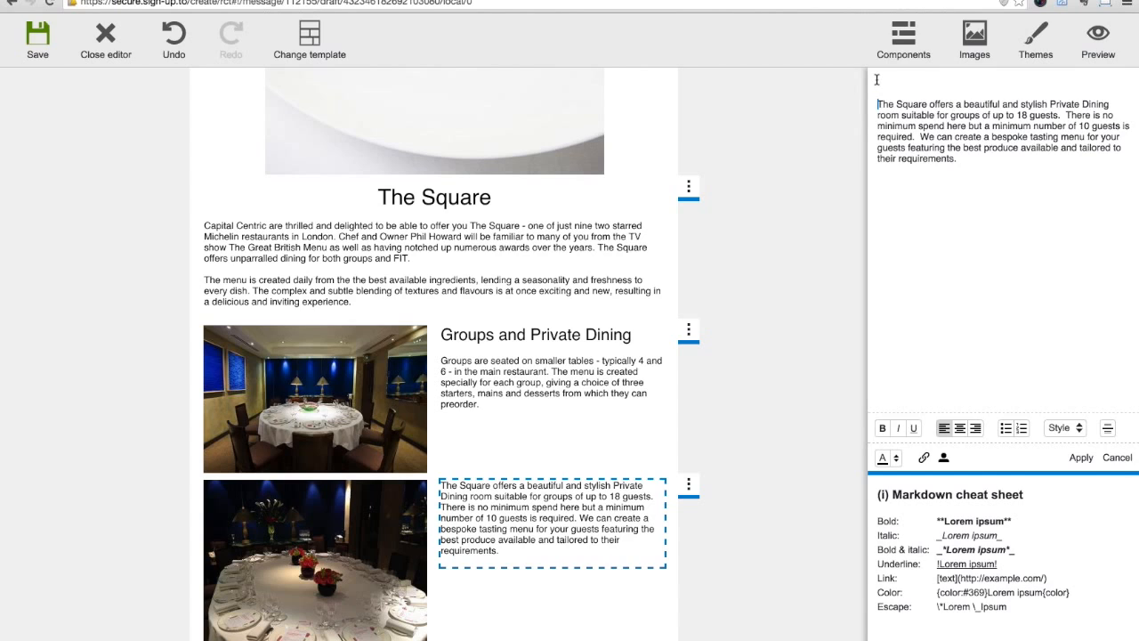
pyautogui.click(1108, 429)
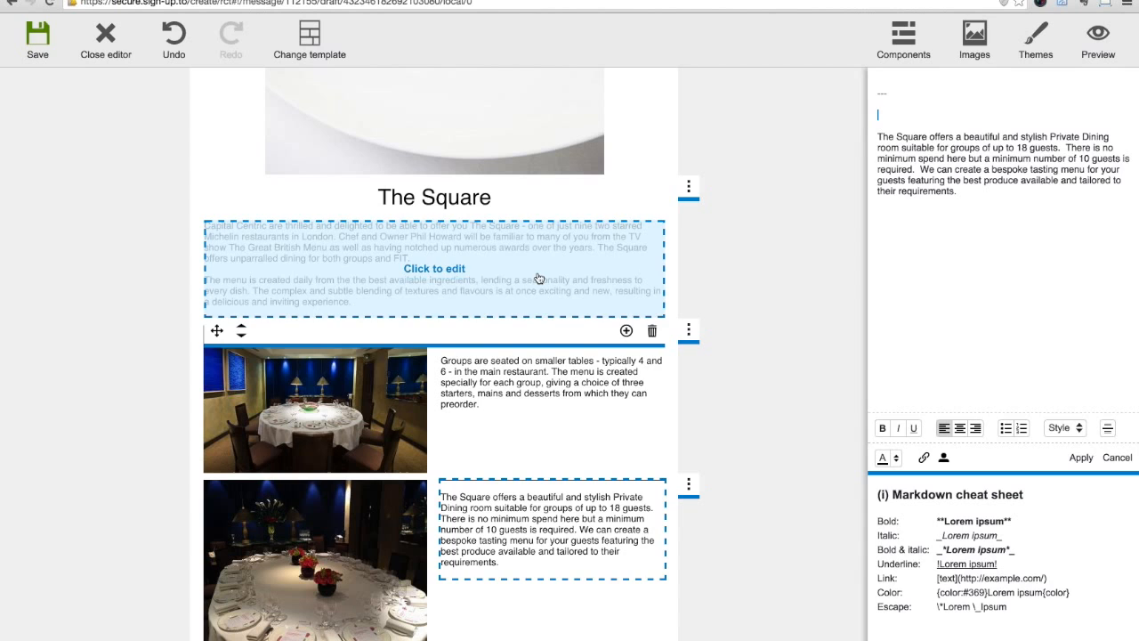
pyautogui.click(538, 279)
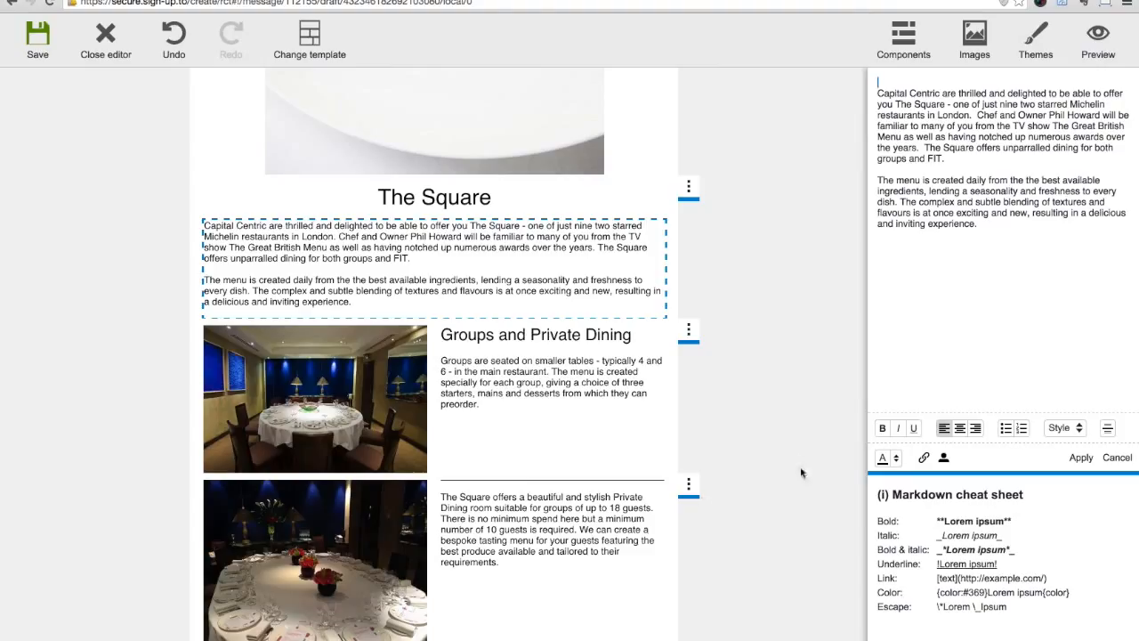
# Add a 1 column component below the table.jpg section and make it a text block
pyautogui.click(903, 38)
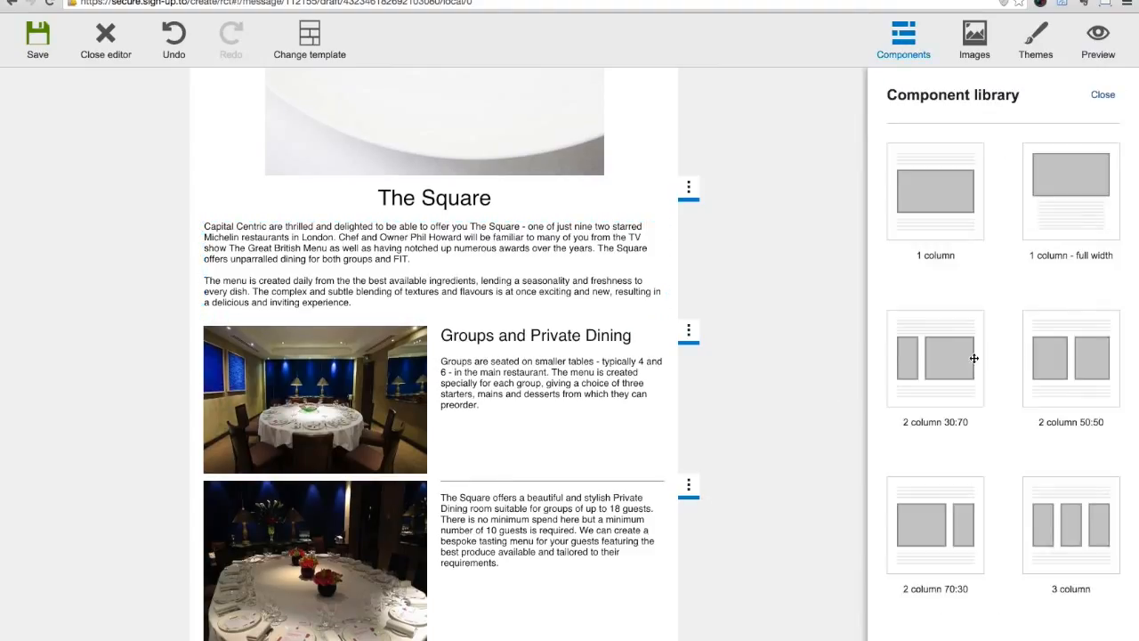
pyautogui.scroll(-1, 974, 358)
pyautogui.moveTo(930, 140); pyautogui.dragTo(522, 615)
pyautogui.scroll(-3, 522, 615)
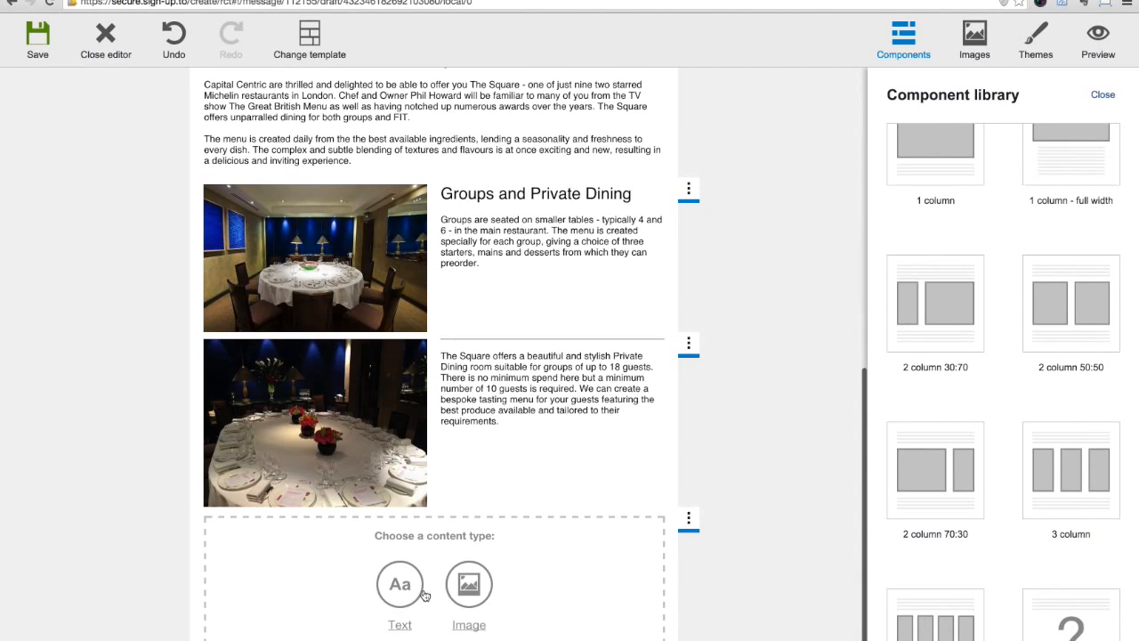
pyautogui.click(400, 587)
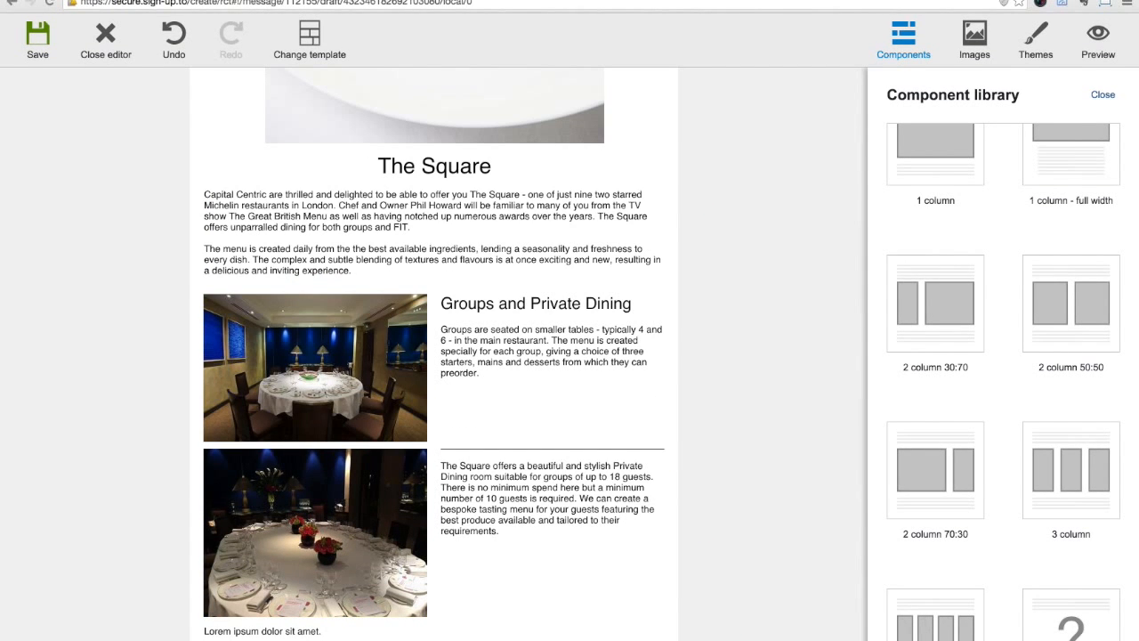
# Replace the new block's placeholder with the "Enquiries and Bookings" contact and sign-off text, and apply the Header 2 style to its title
pyautogui.click(341, 634)
pyautogui.hotkey('ctrl', 'a')
pyautogui.hotkey('ctrl', 'v')
pyautogui.moveTo(984, 82); pyautogui.dragTo(870, 78)
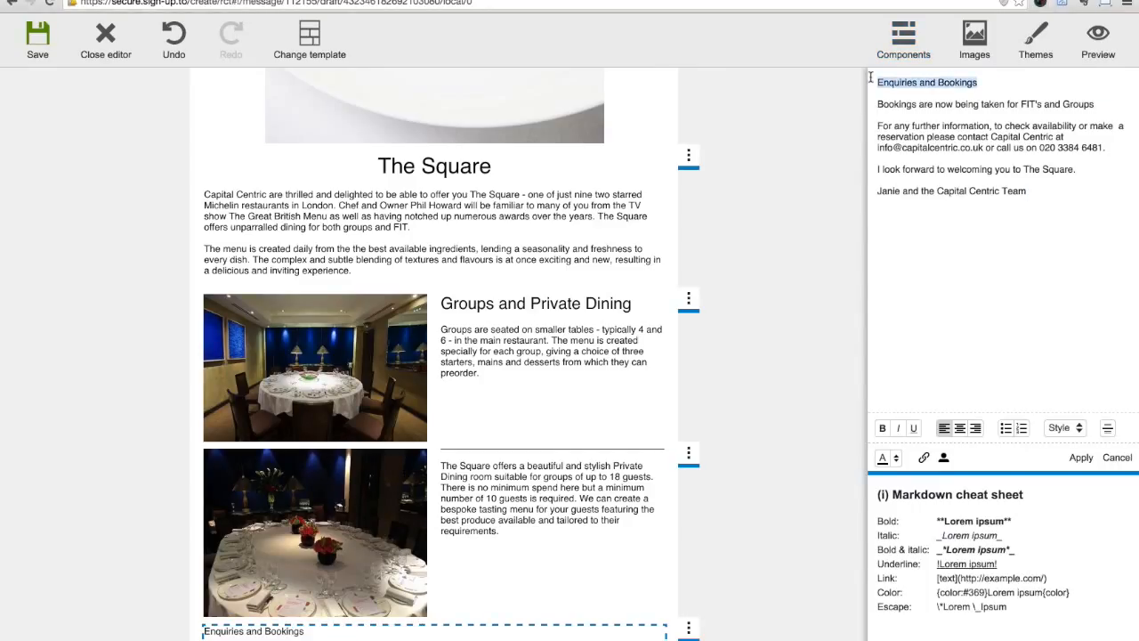
pyautogui.click(1073, 428)
pyautogui.click(1073, 476)
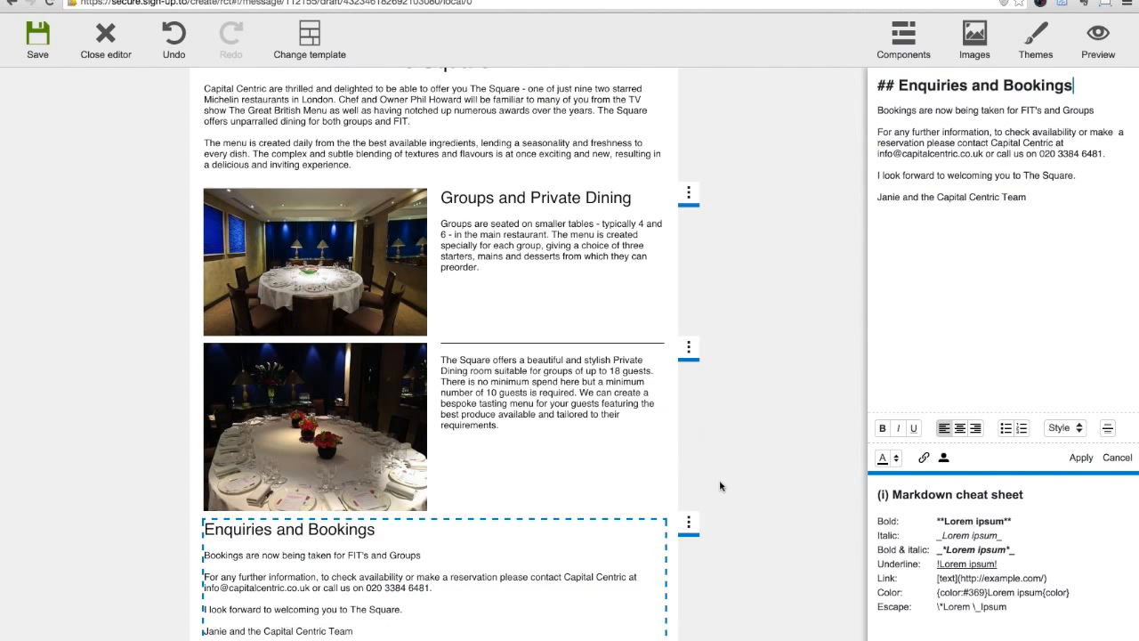
# Add a vertical spacer component between the table.jpg section and the Enquiries and Bookings block, with its height at 20px
pyautogui.click(903, 40)
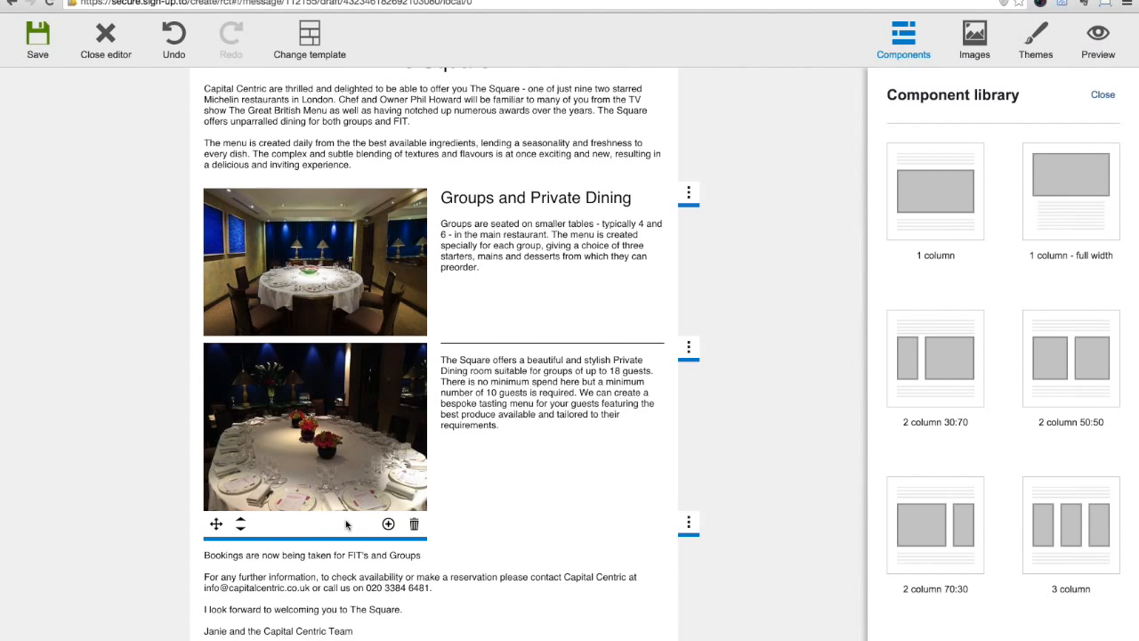
pyautogui.scroll(-5, 1067, 425)
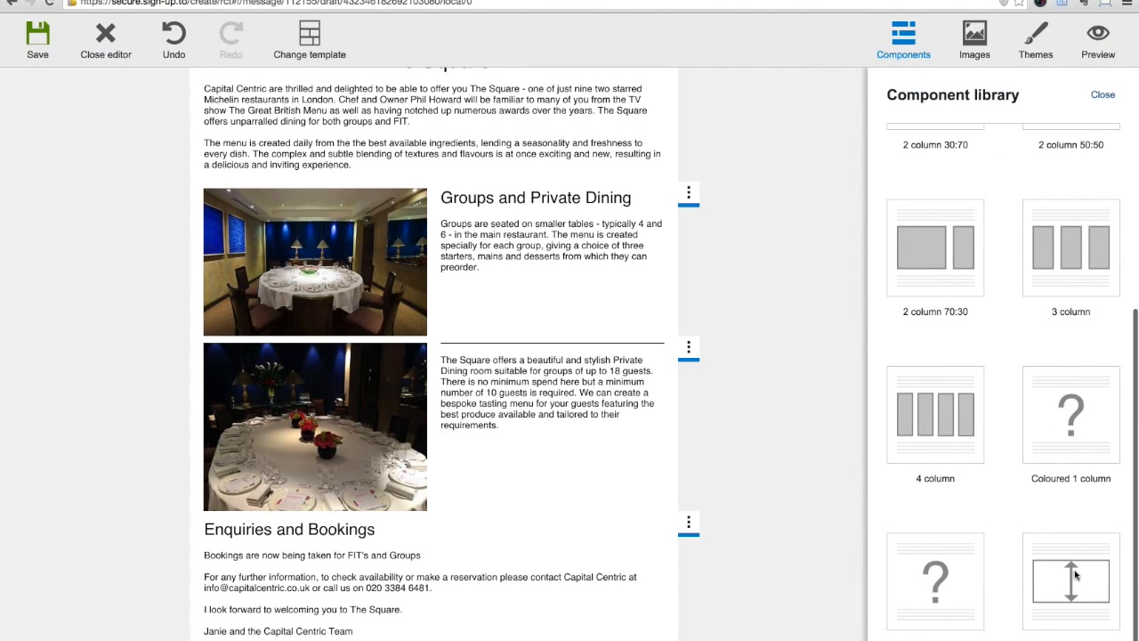
pyautogui.moveTo(982, 574); pyautogui.dragTo(474, 504)
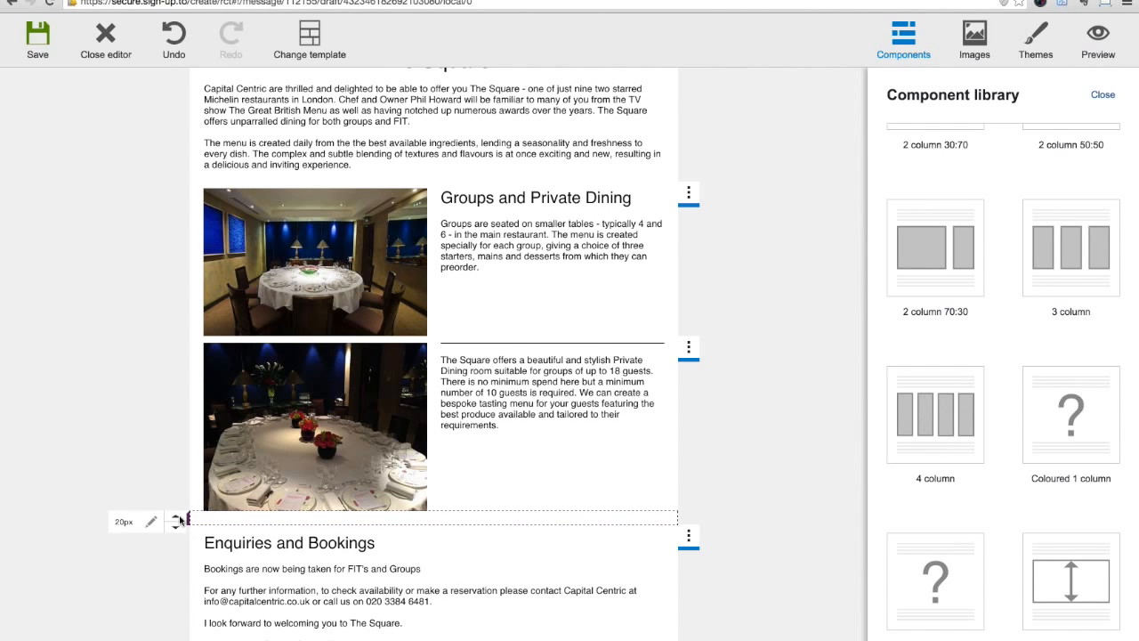
pyautogui.moveTo(176, 521); pyautogui.dragTo(178, 531)
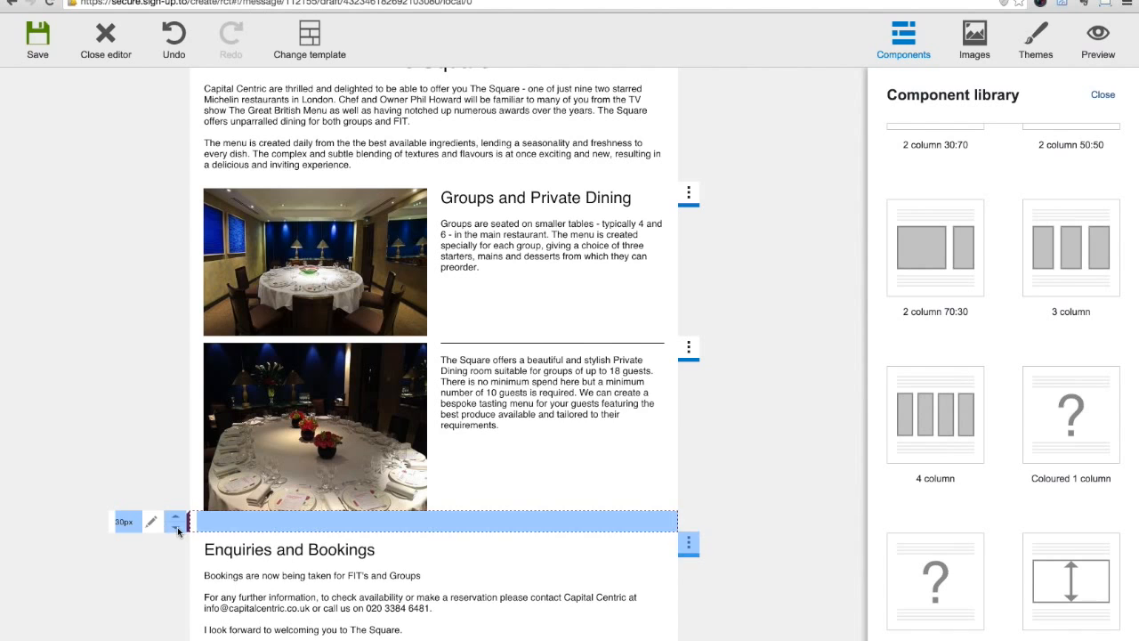
pyautogui.doubleClick(177, 530)
pyautogui.doubleClick(177, 529)
pyautogui.doubleClick(176, 530)
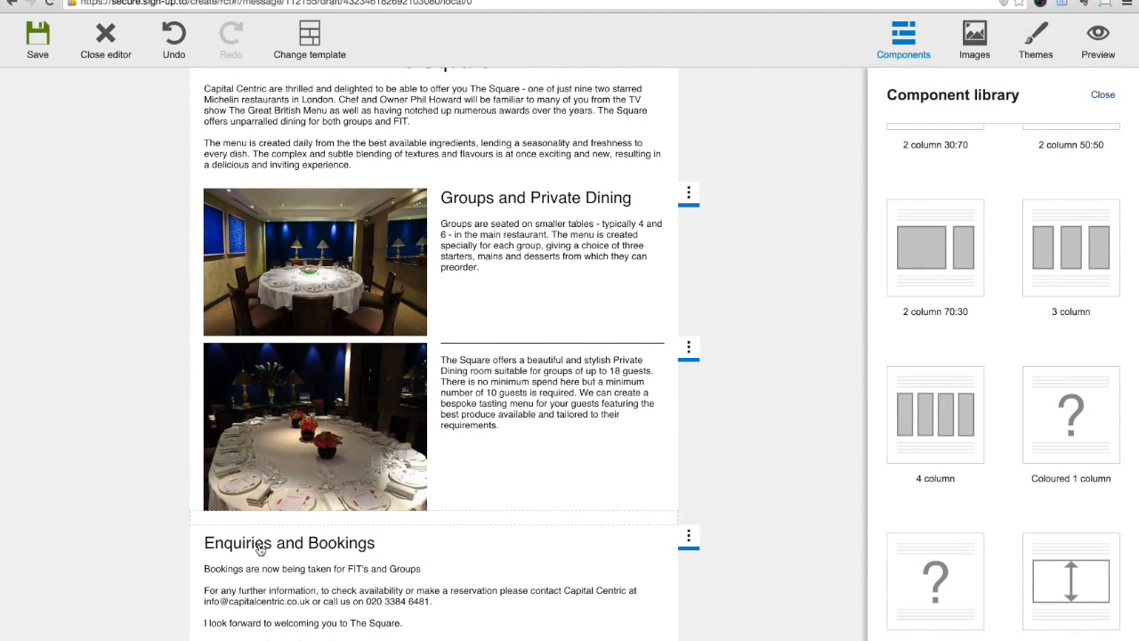
# Set the Header 1 and Header 2 colours in the global styles to the logo's purple
pyautogui.scroll(10, 794, 492)
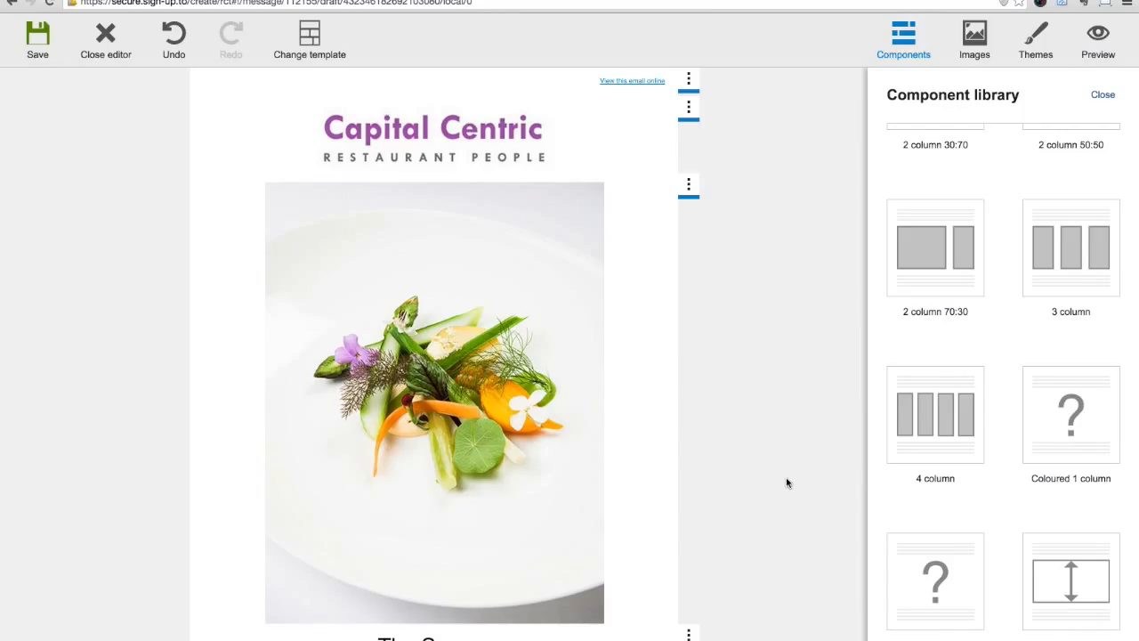
pyautogui.scroll(-5, 786, 482)
pyautogui.scroll(-2, 786, 482)
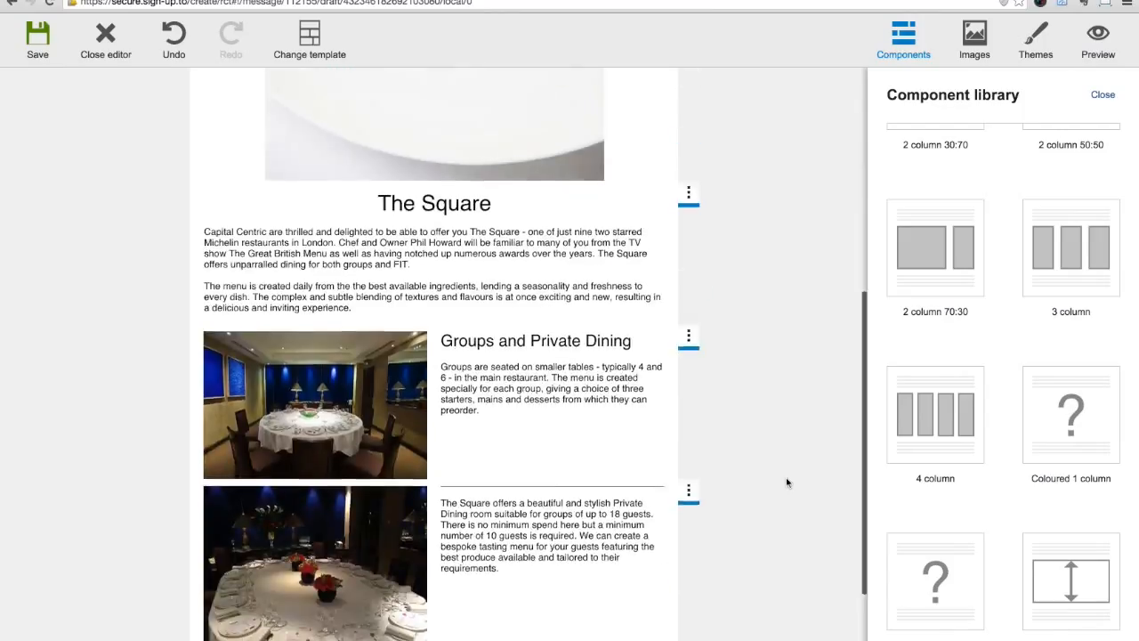
pyautogui.click(1035, 40)
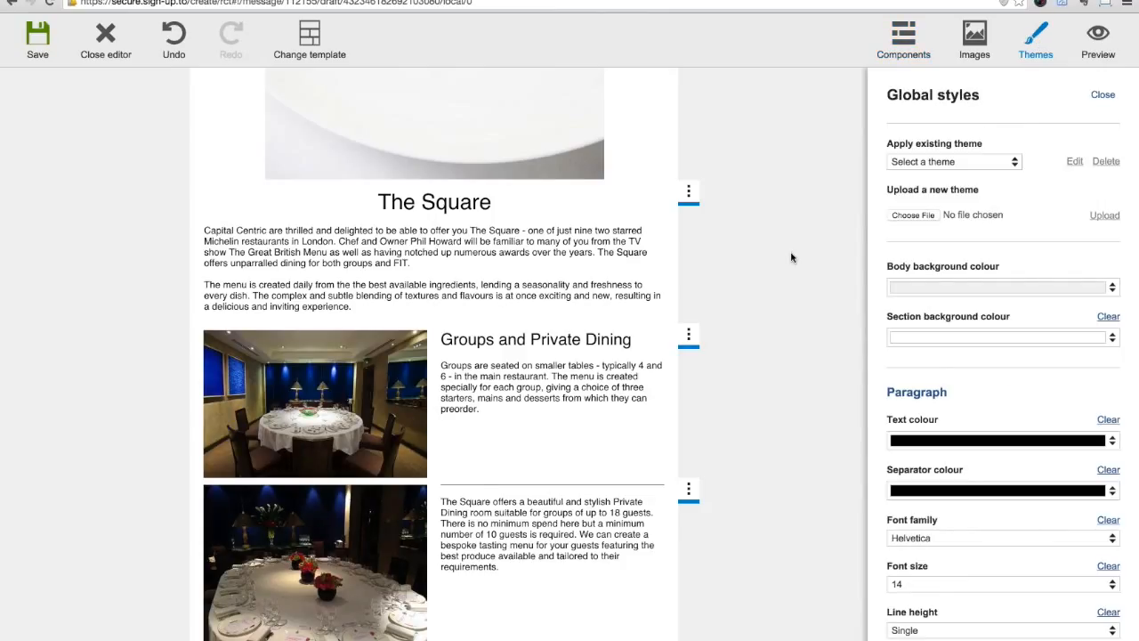
pyautogui.scroll(-1, 791, 259)
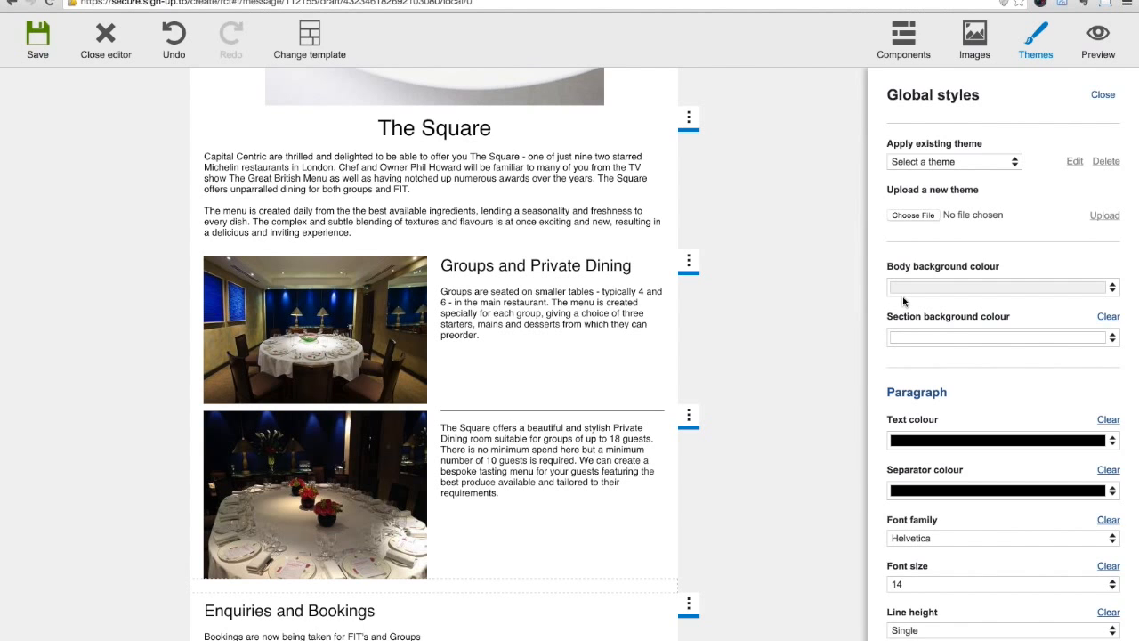
pyautogui.scroll(-1, 996, 378)
pyautogui.scroll(-6, 982, 386)
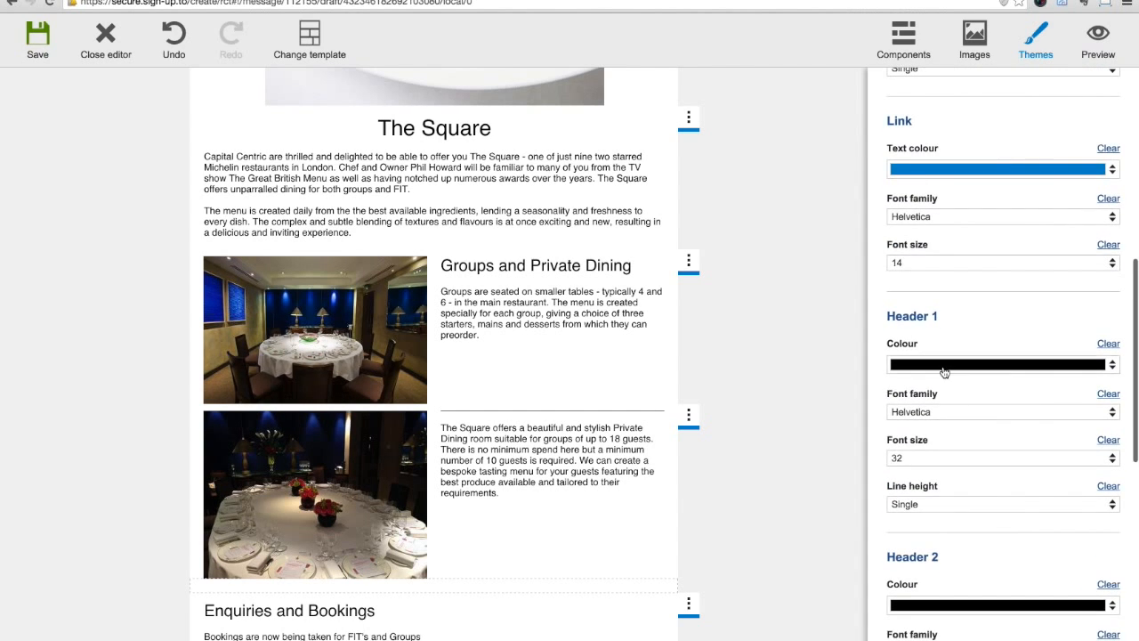
pyautogui.click(945, 367)
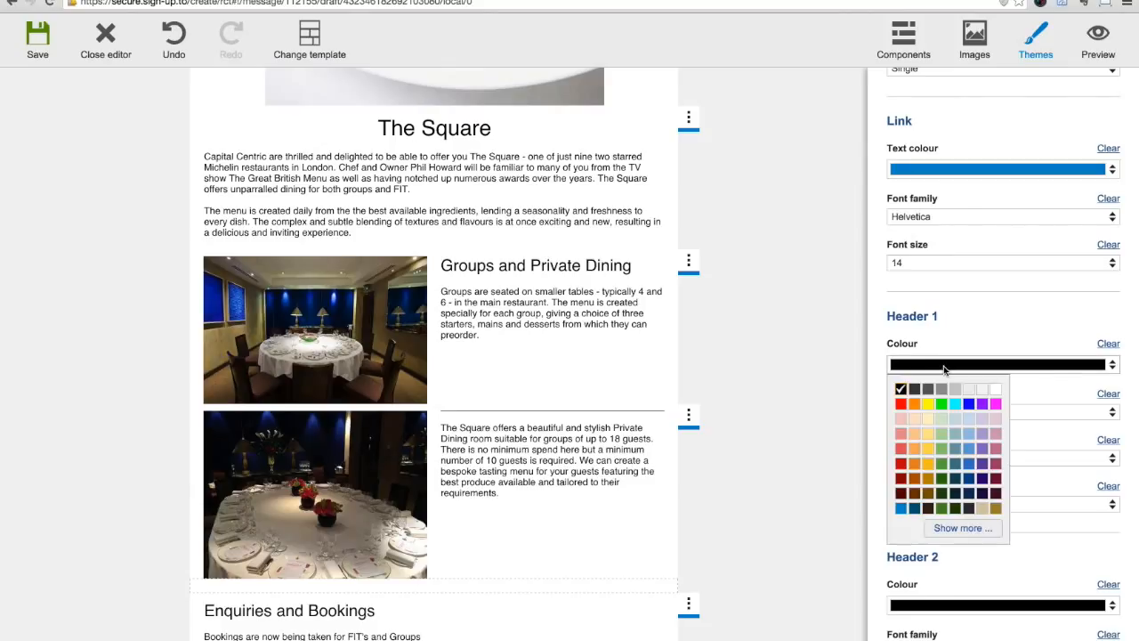
pyautogui.click(961, 529)
pyautogui.doubleClick(1072, 486)
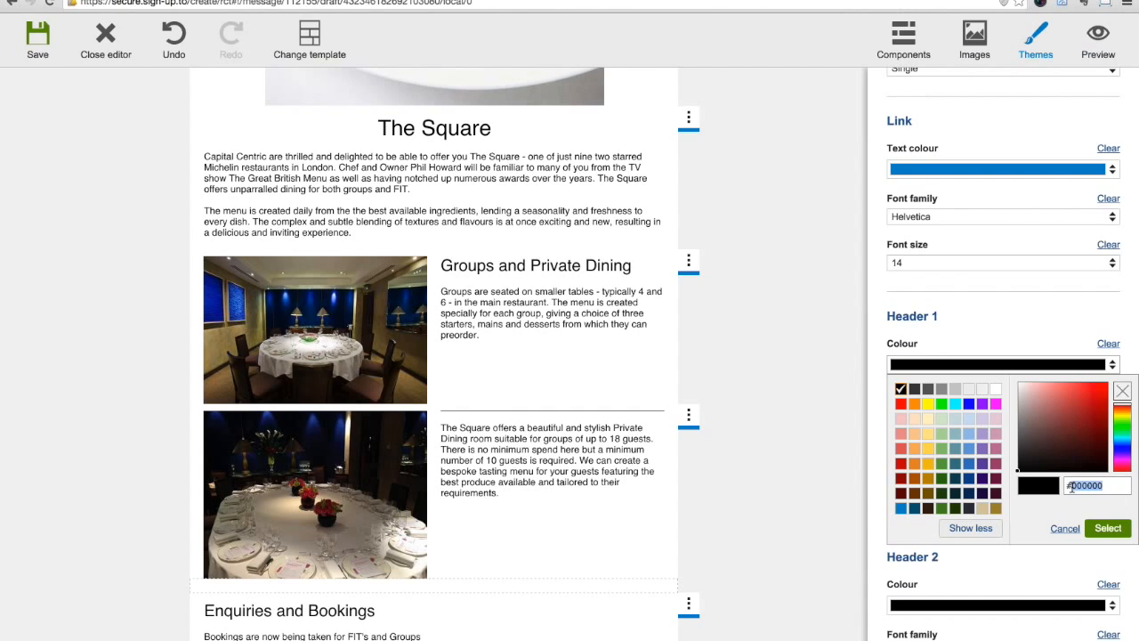
pyautogui.press('BackSpace')
pyautogui.write('16dad')
pyautogui.click(1108, 528)
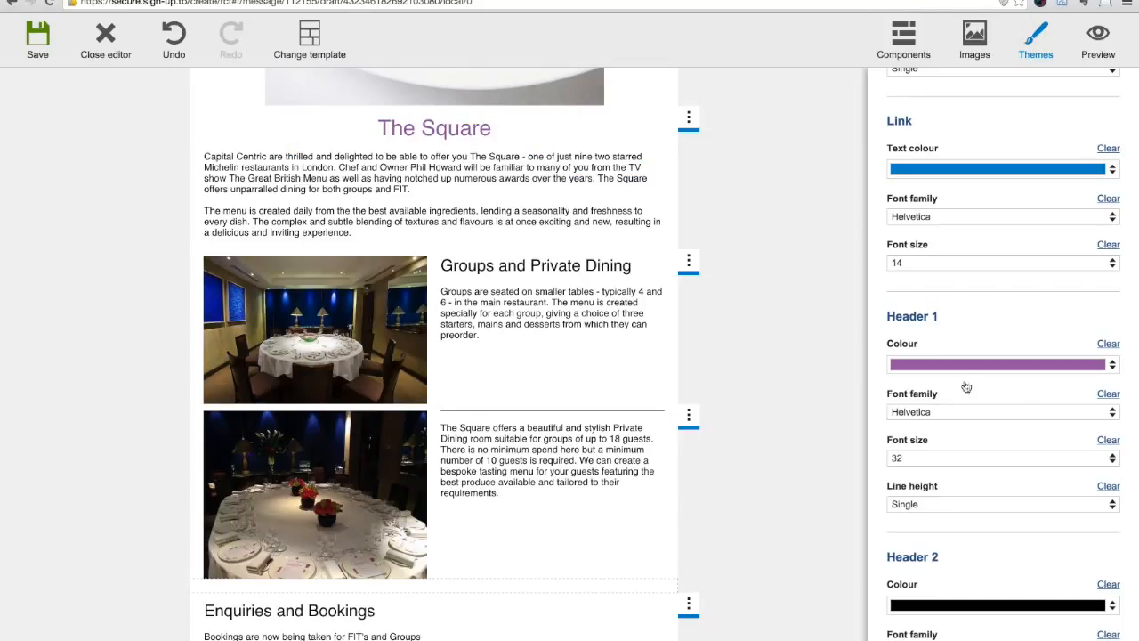
pyautogui.click(1001, 606)
pyautogui.scroll(-1, 995, 609)
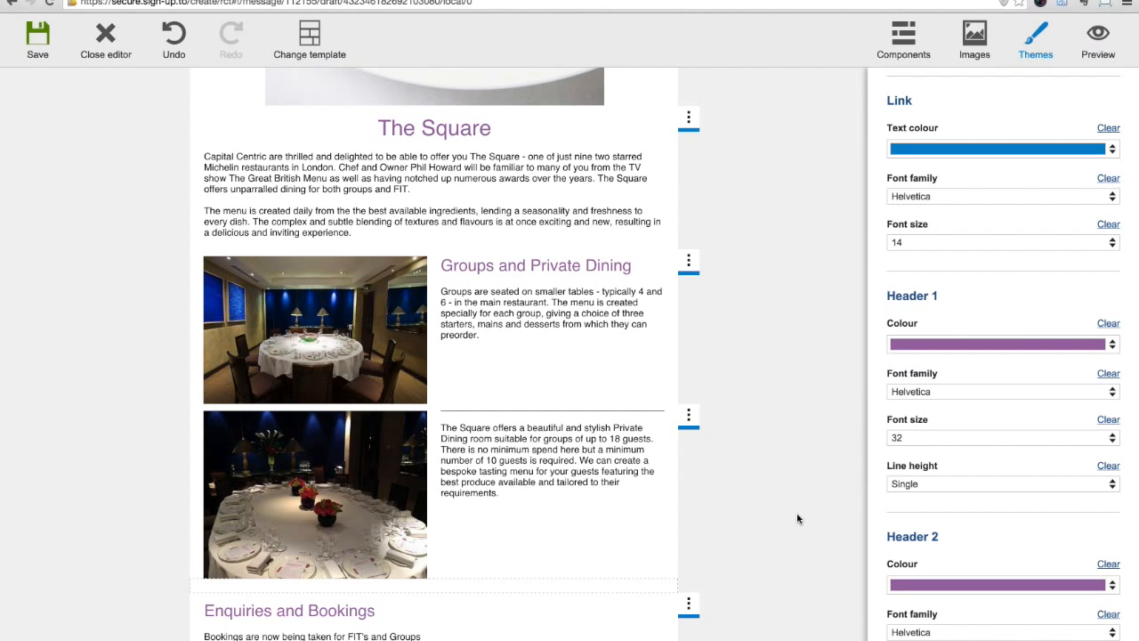
# Set the global Paragraph line height to 1.5 lines
pyautogui.scroll(2, 799, 515)
pyautogui.scroll(5, 1068, 465)
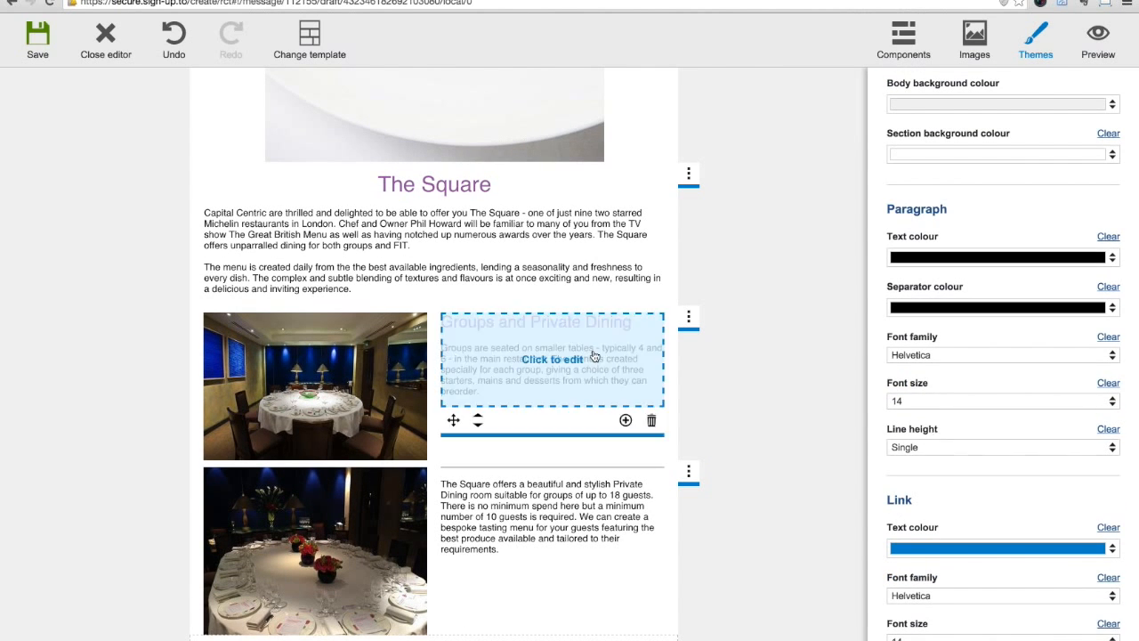
pyautogui.click(981, 446)
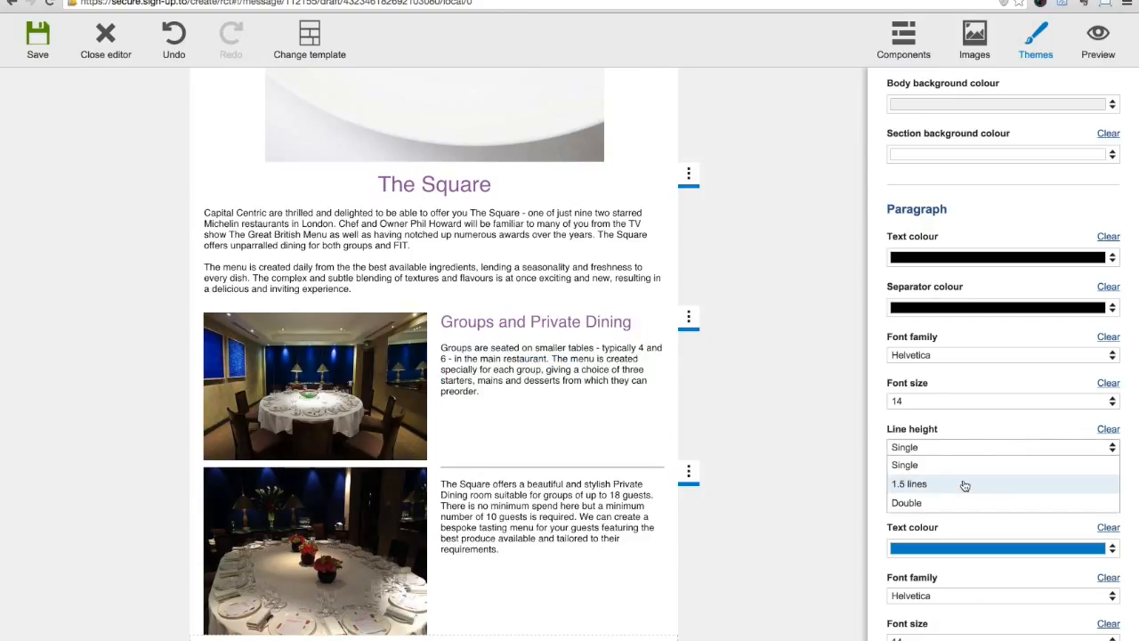
pyautogui.click(964, 485)
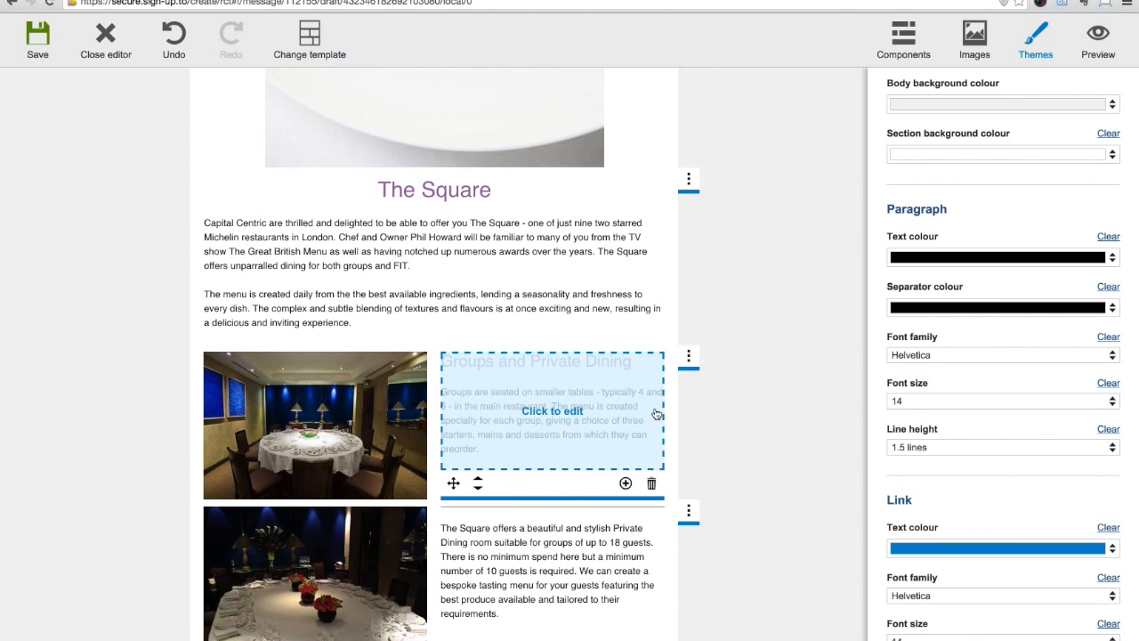
pyautogui.scroll(-2, 608, 463)
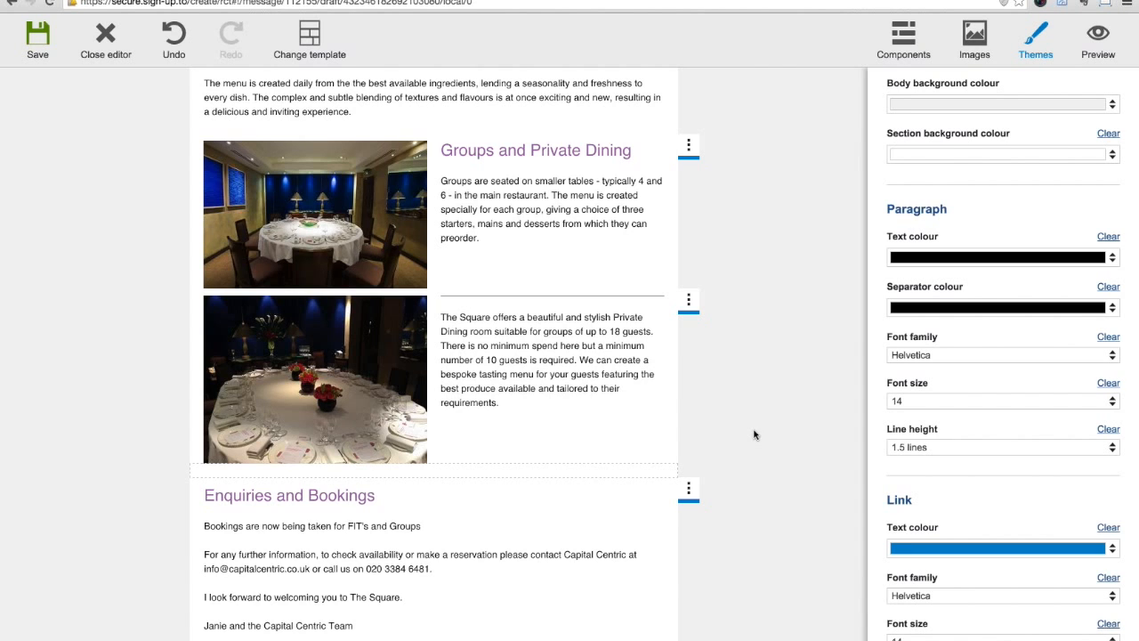
# Set the email's body background colour to a pale purple
pyautogui.scroll(5, 754, 434)
pyautogui.scroll(3, 753, 435)
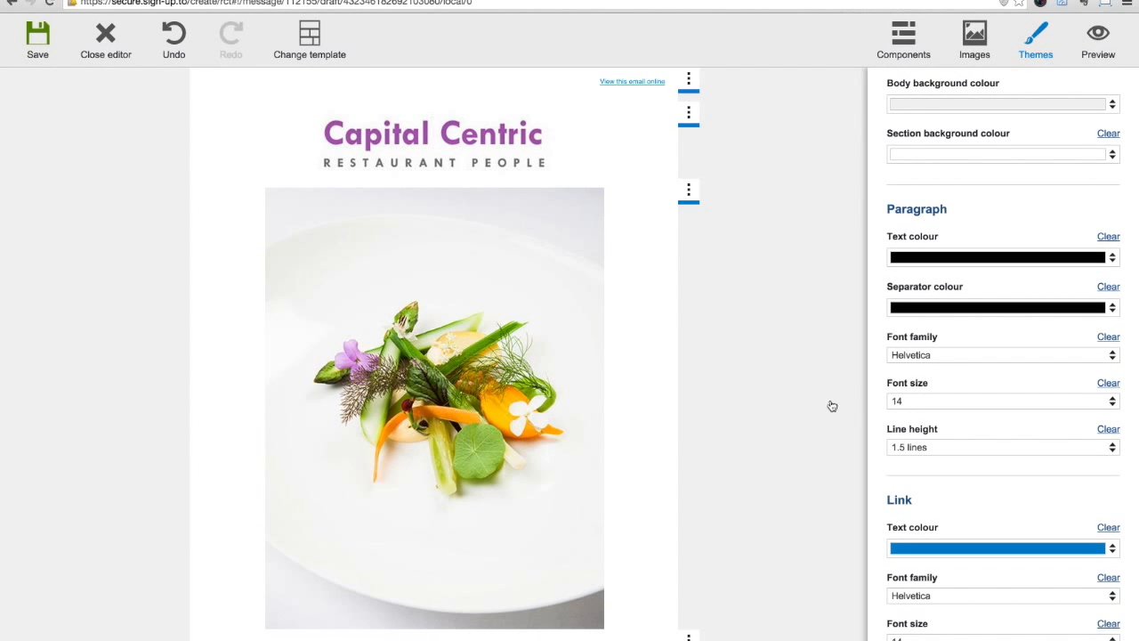
pyautogui.click(1001, 107)
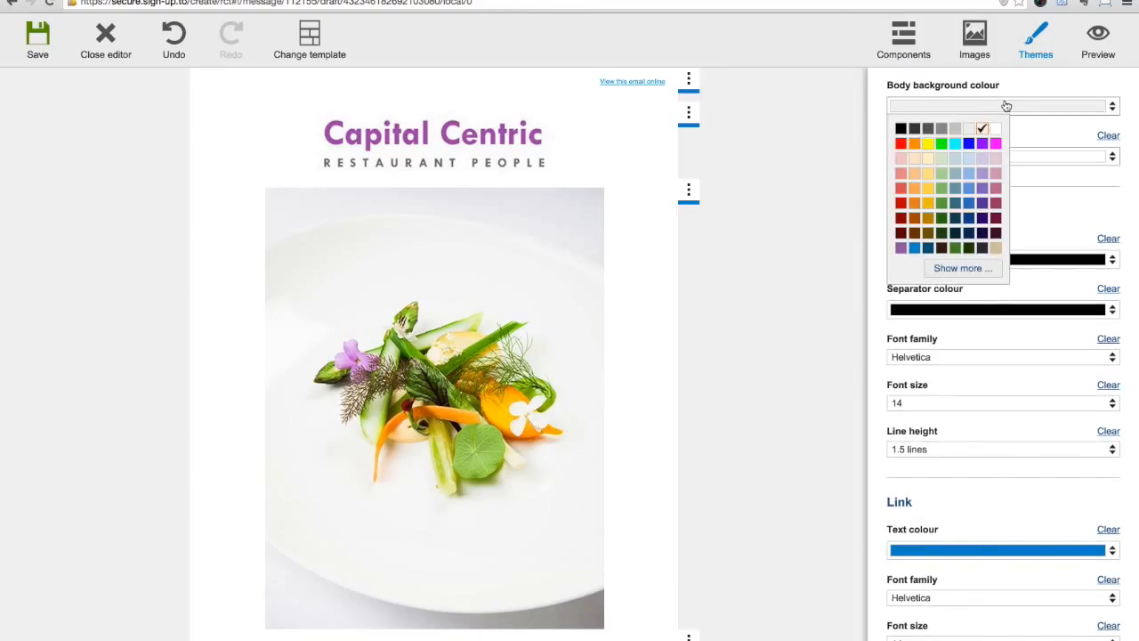
pyautogui.click(982, 163)
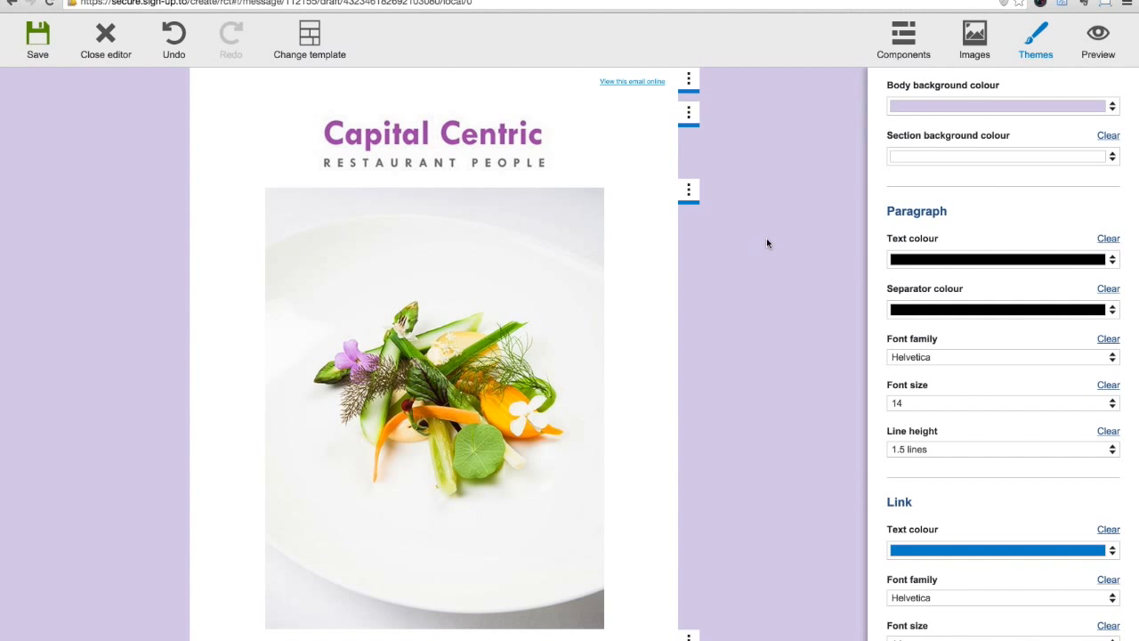
pyautogui.scroll(-5, 768, 237)
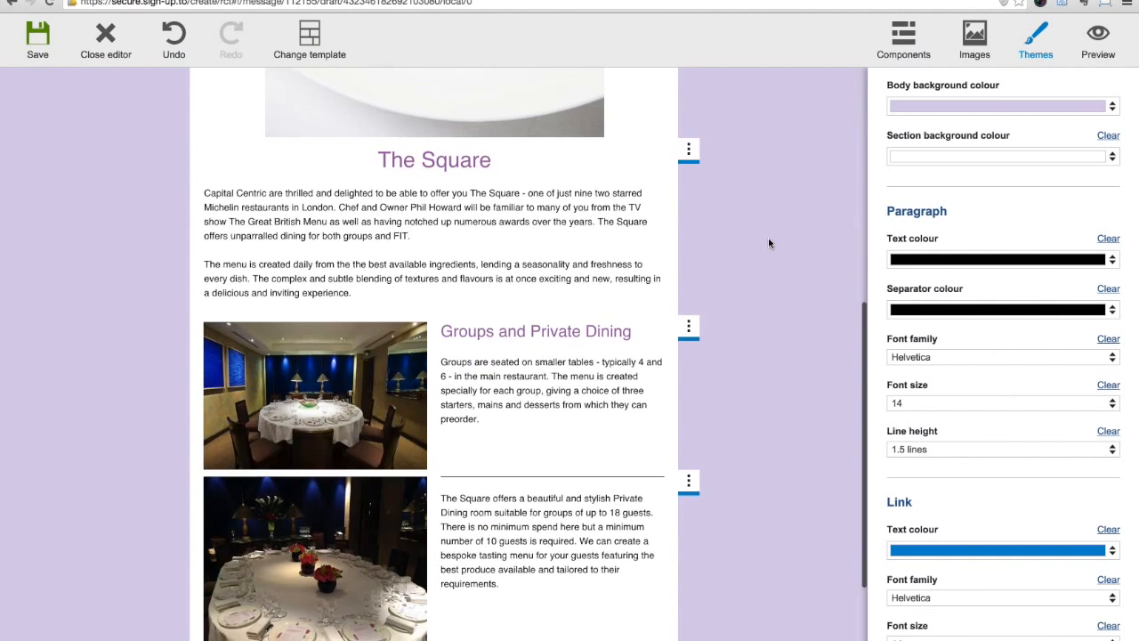
pyautogui.scroll(-3, 768, 238)
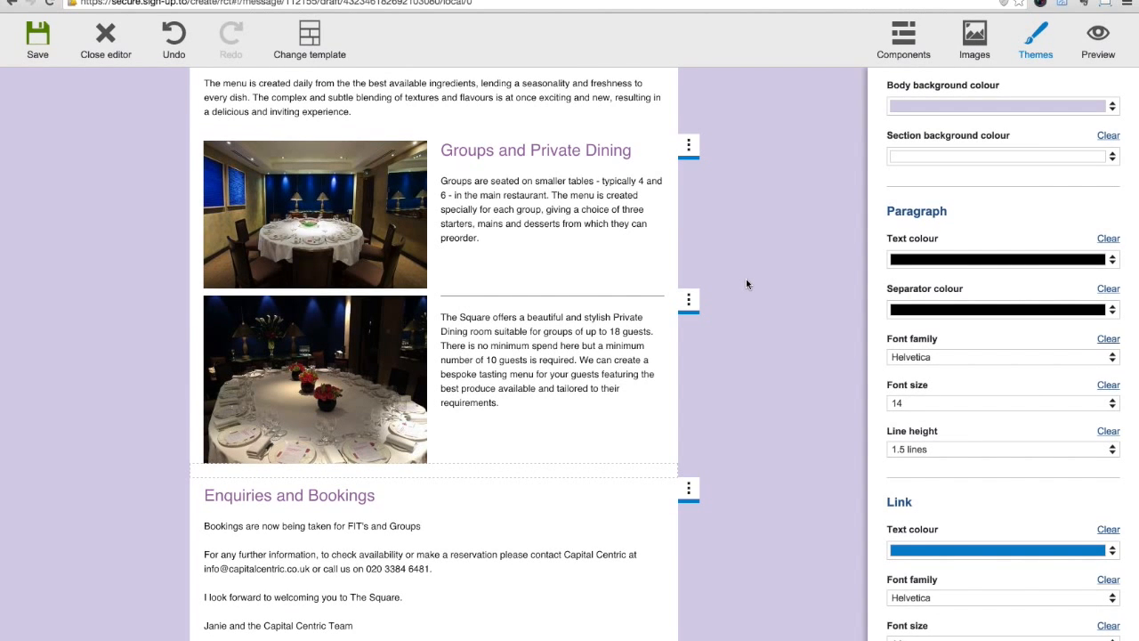
# Edit the theme of The Square section and set its Header 1 font family to Georgia
pyautogui.scroll(1, 710, 334)
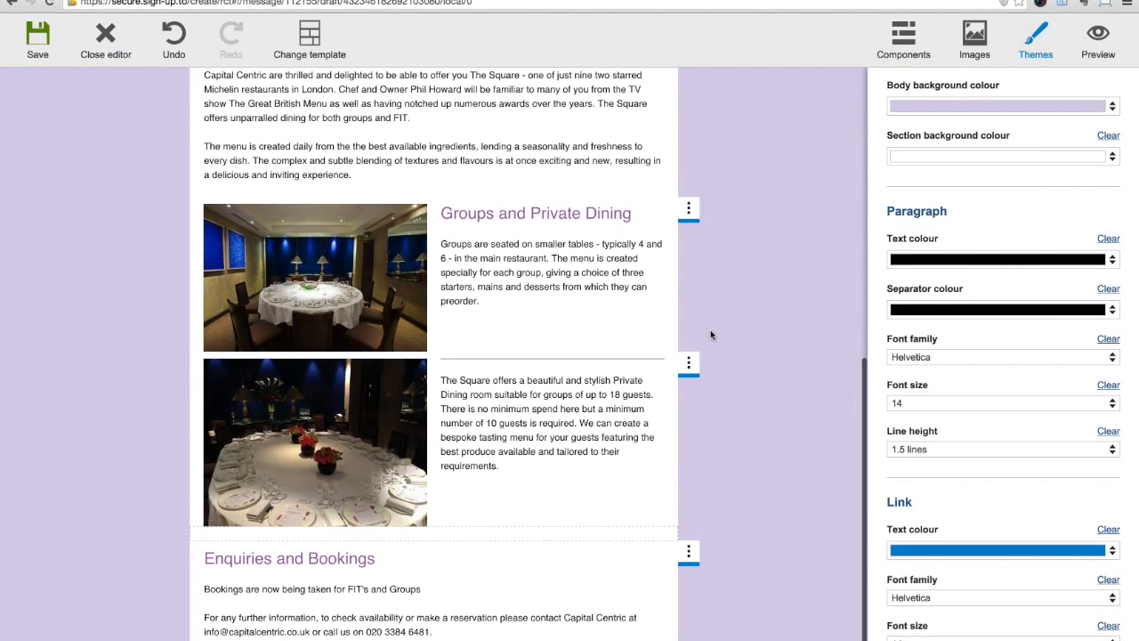
pyautogui.scroll(2, 710, 335)
pyautogui.scroll(2, 710, 335)
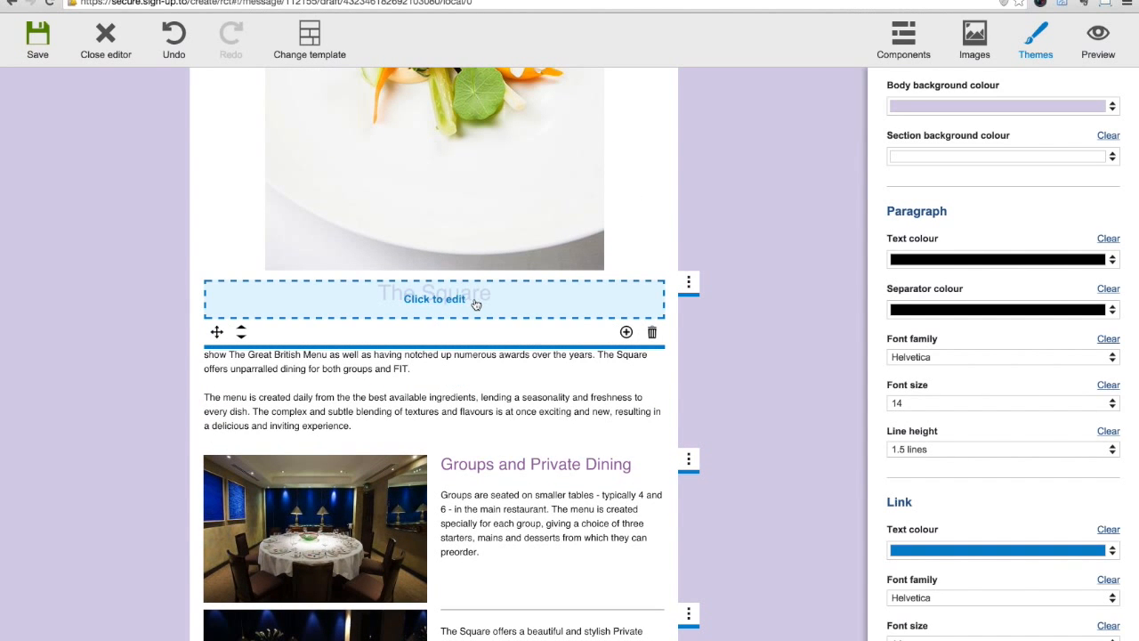
pyautogui.click(688, 285)
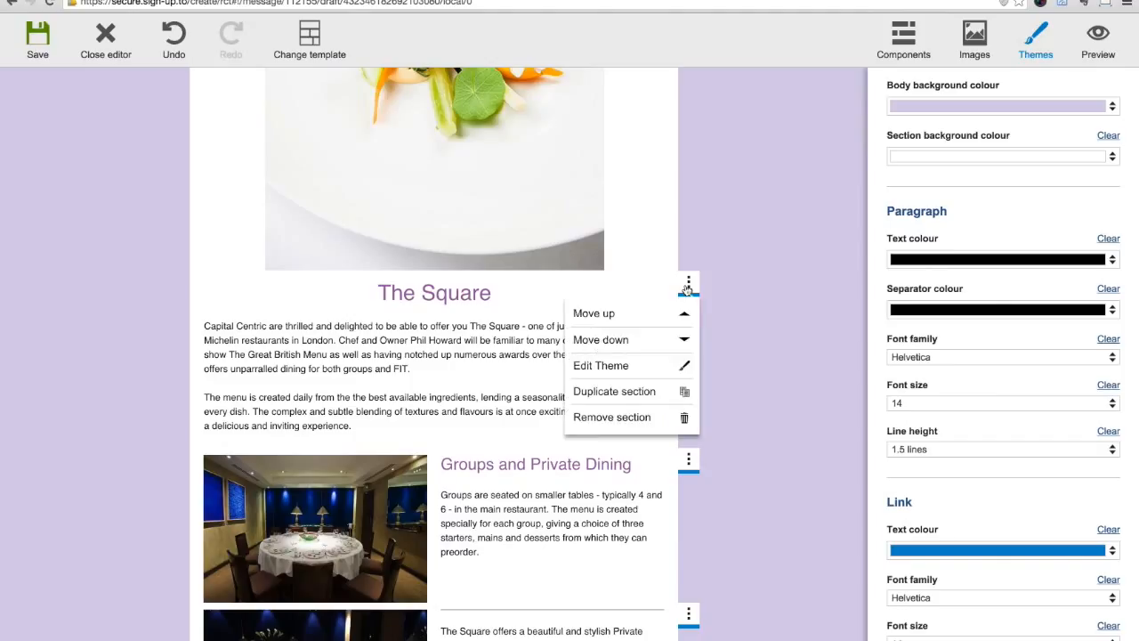
pyautogui.click(684, 366)
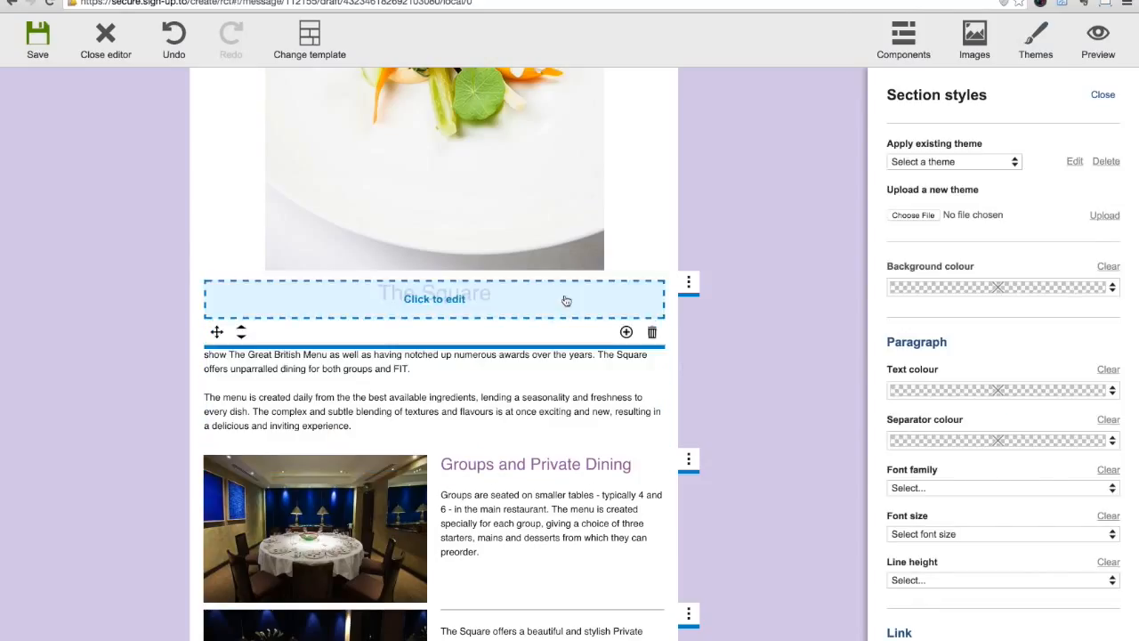
pyautogui.scroll(-5, 1003, 392)
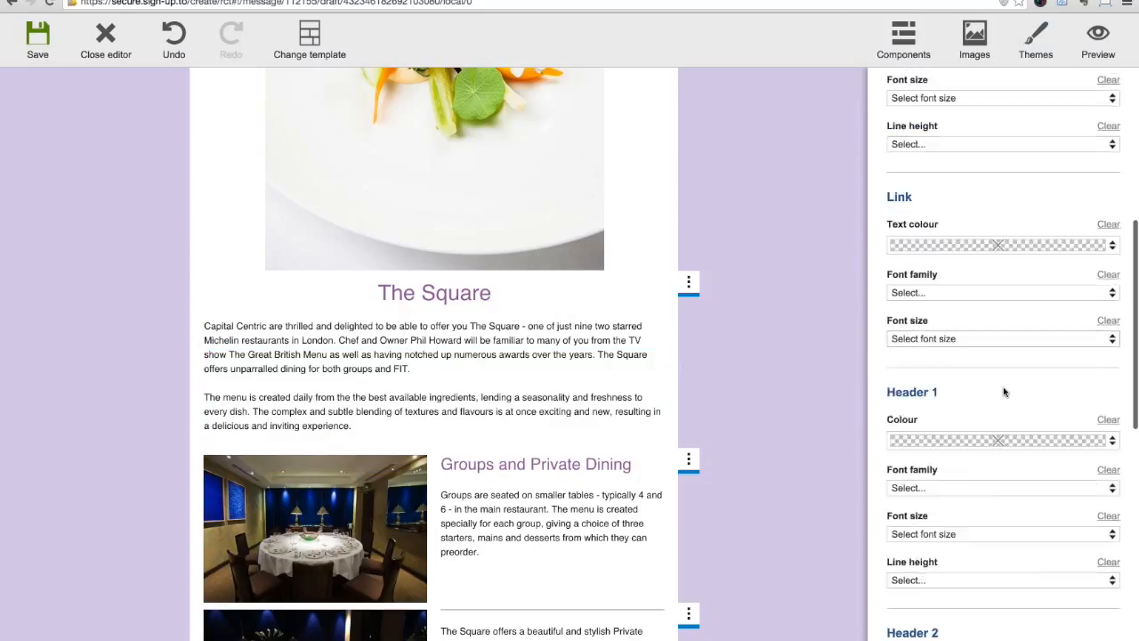
pyautogui.click(948, 450)
pyautogui.scroll(-1, 955, 496)
pyautogui.scroll(-2, 952, 498)
pyautogui.click(947, 505)
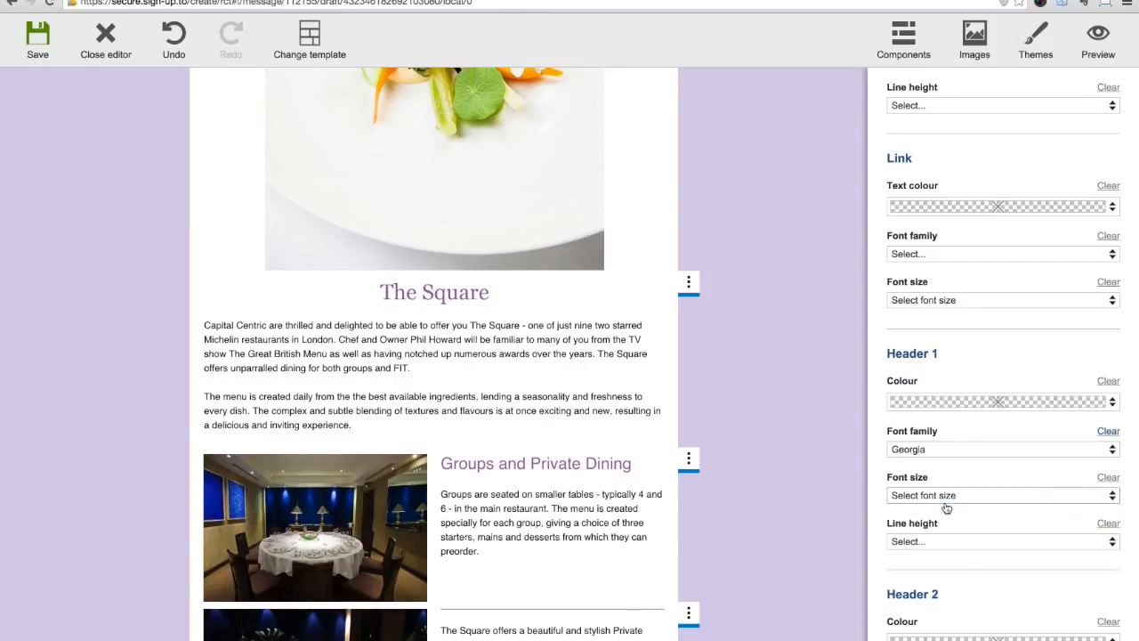
# Set the Header 1 font size of The Square section to 32
pyautogui.click(956, 496)
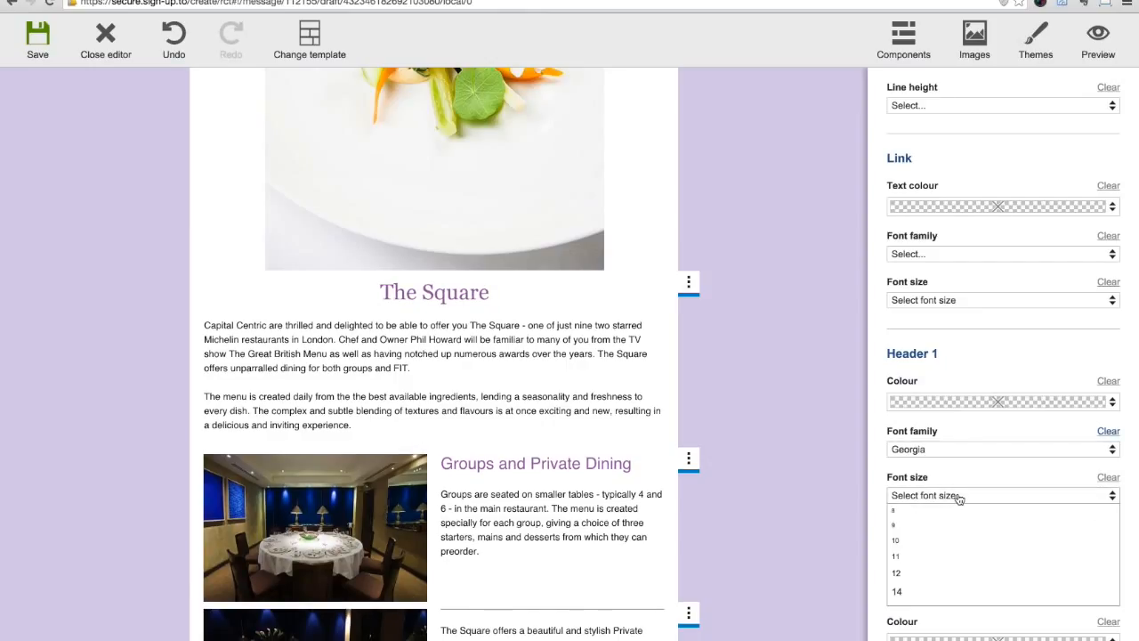
pyautogui.scroll(-4, 968, 519)
pyautogui.scroll(-3, 968, 534)
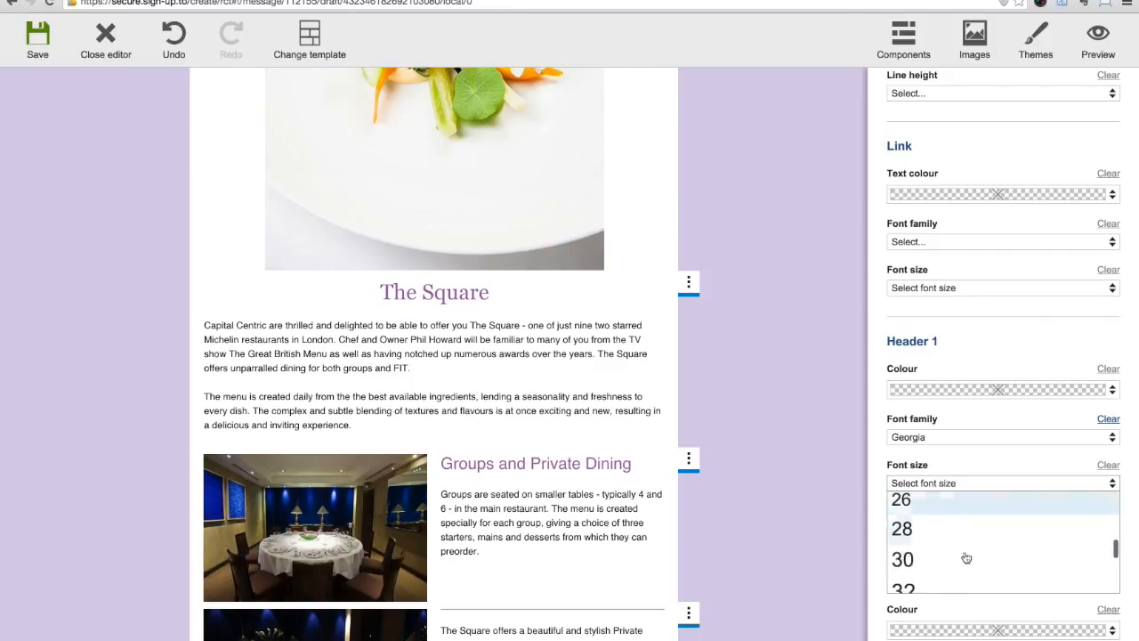
pyautogui.click(968, 583)
pyautogui.scroll(-2, 977, 558)
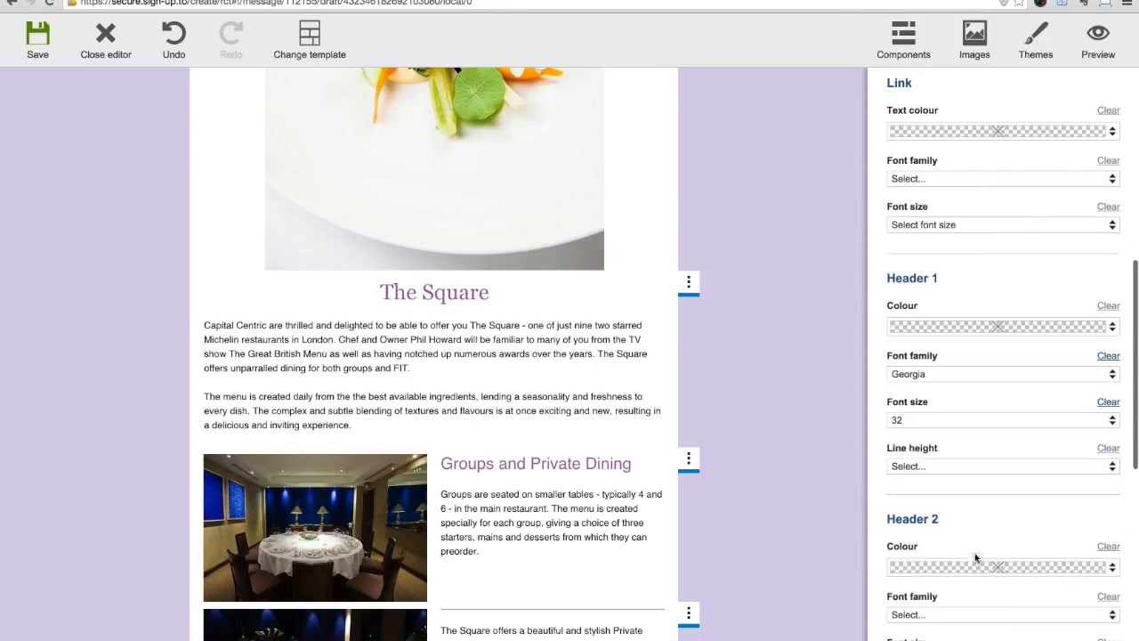
# Enlarge the Header 1 font size of The Square section to 48
pyautogui.click(954, 414)
pyautogui.scroll(-4, 952, 476)
pyautogui.scroll(-4, 952, 476)
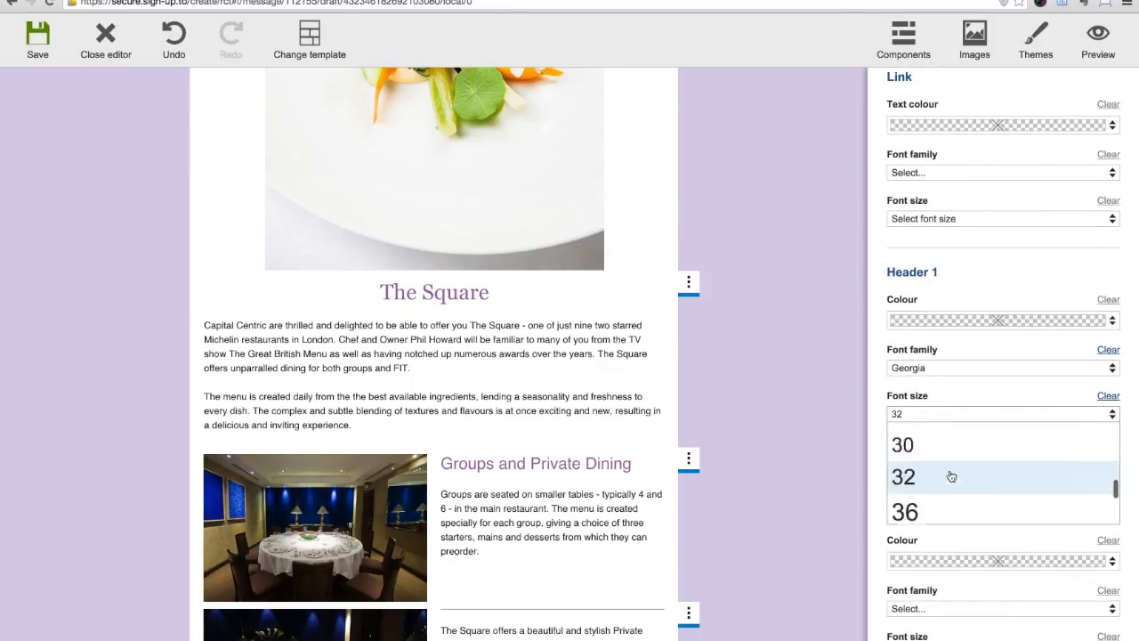
pyautogui.click(950, 510)
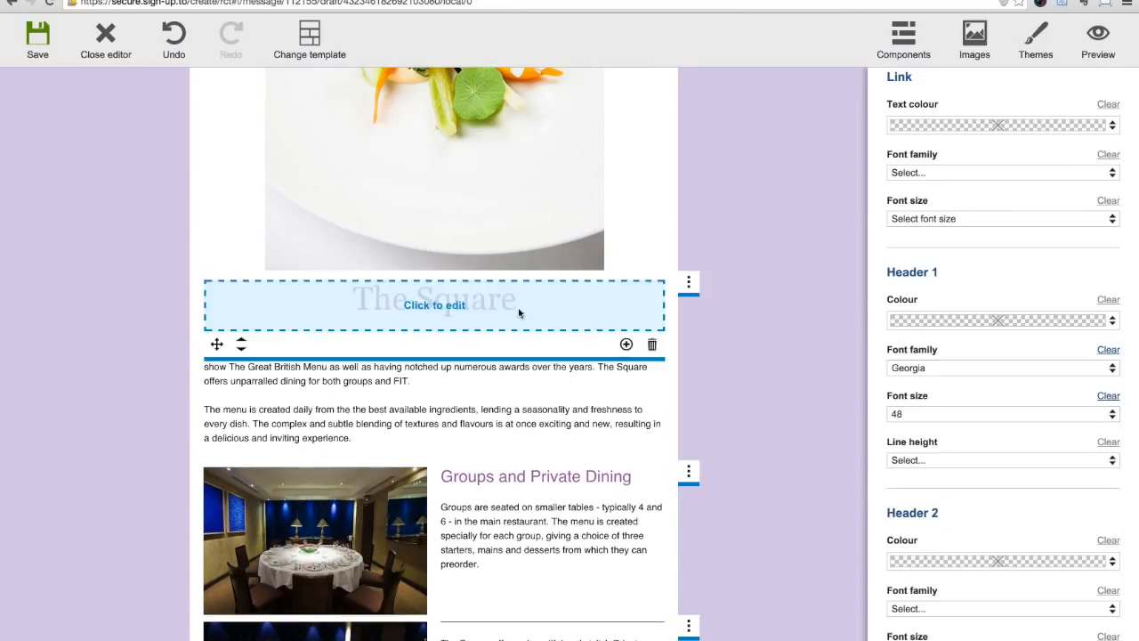
pyautogui.scroll(3, 781, 343)
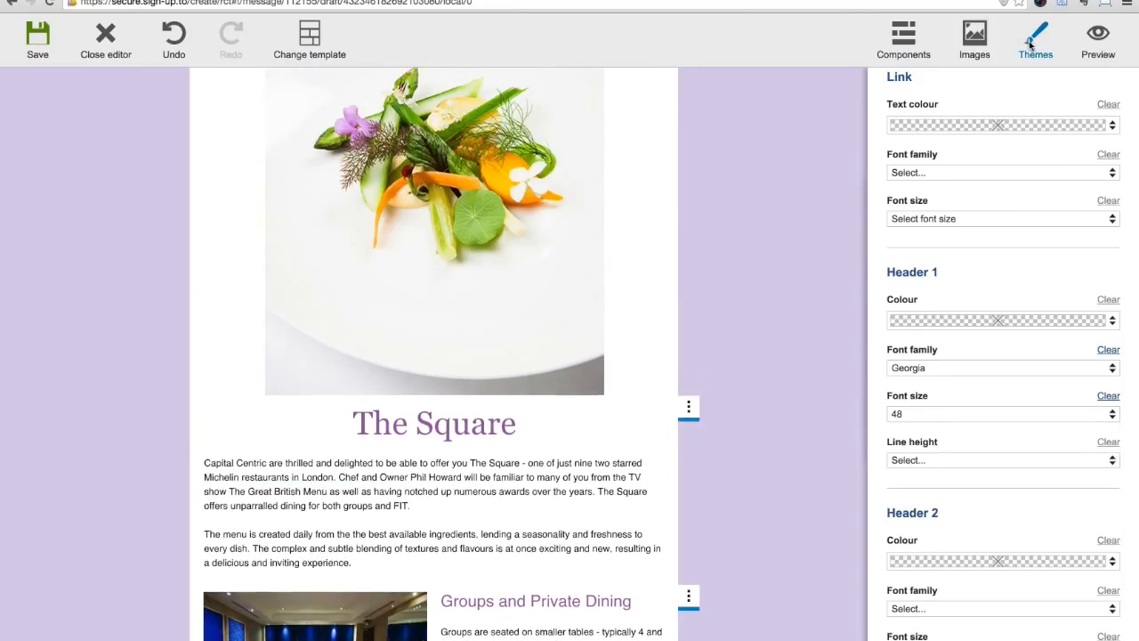
pyautogui.scroll(6, 976, 168)
pyautogui.scroll(4, 976, 168)
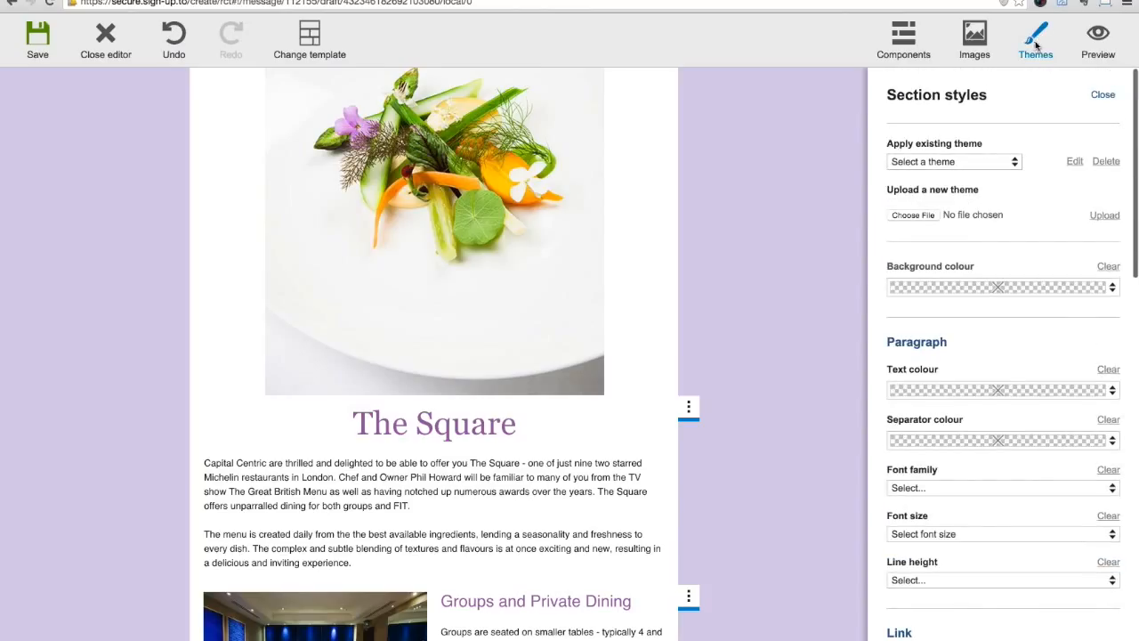
pyautogui.click(1013, 164)
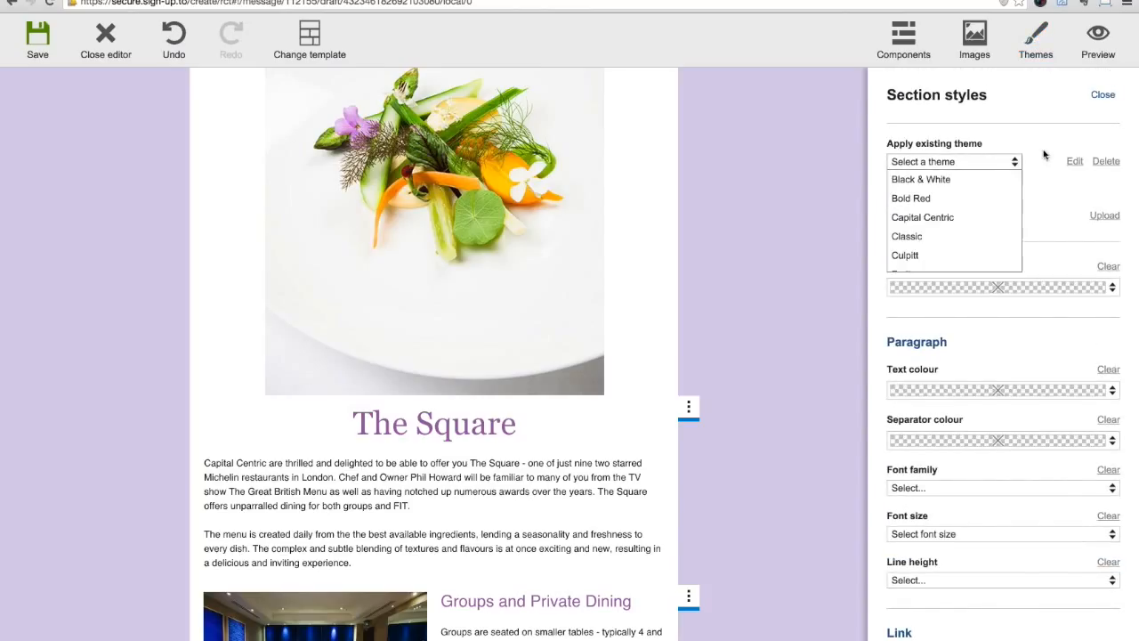
pyautogui.click(1045, 155)
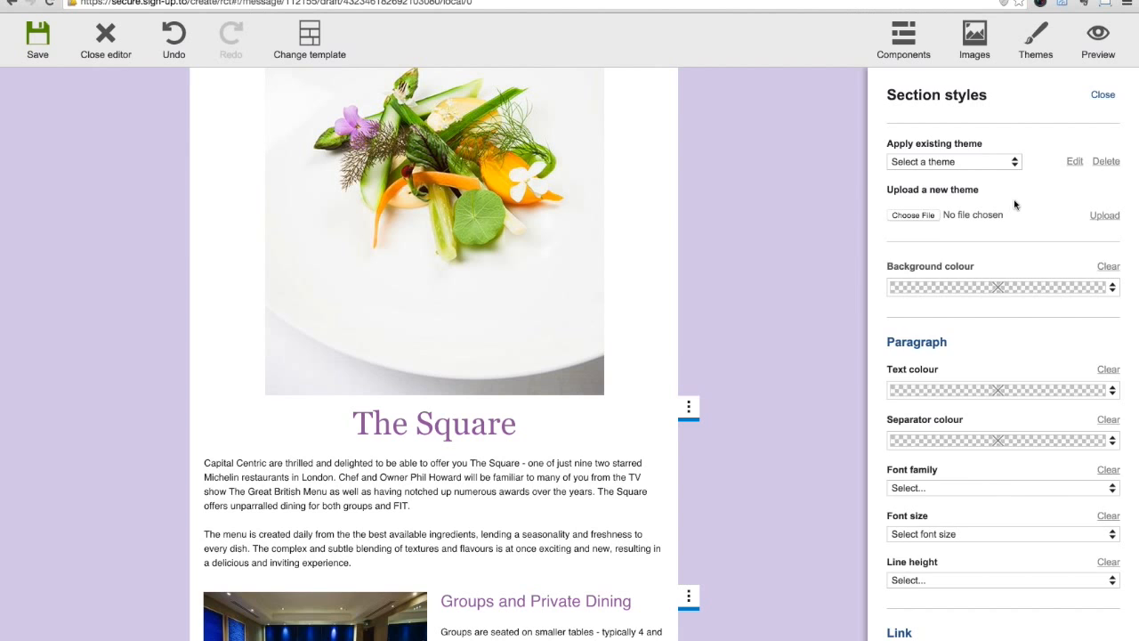
pyautogui.scroll(-5, 1015, 206)
pyautogui.scroll(-8, 1015, 203)
pyautogui.scroll(2, 979, 200)
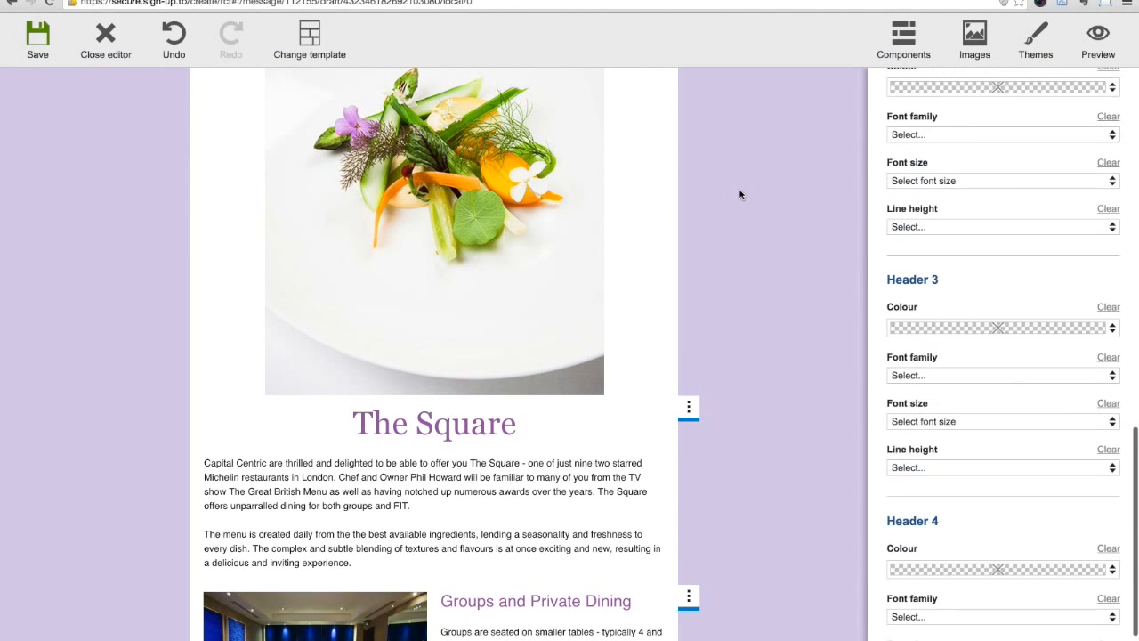
# Save the email's global styles as a reusable theme
pyautogui.click(1044, 38)
pyautogui.scroll(-10, 1071, 313)
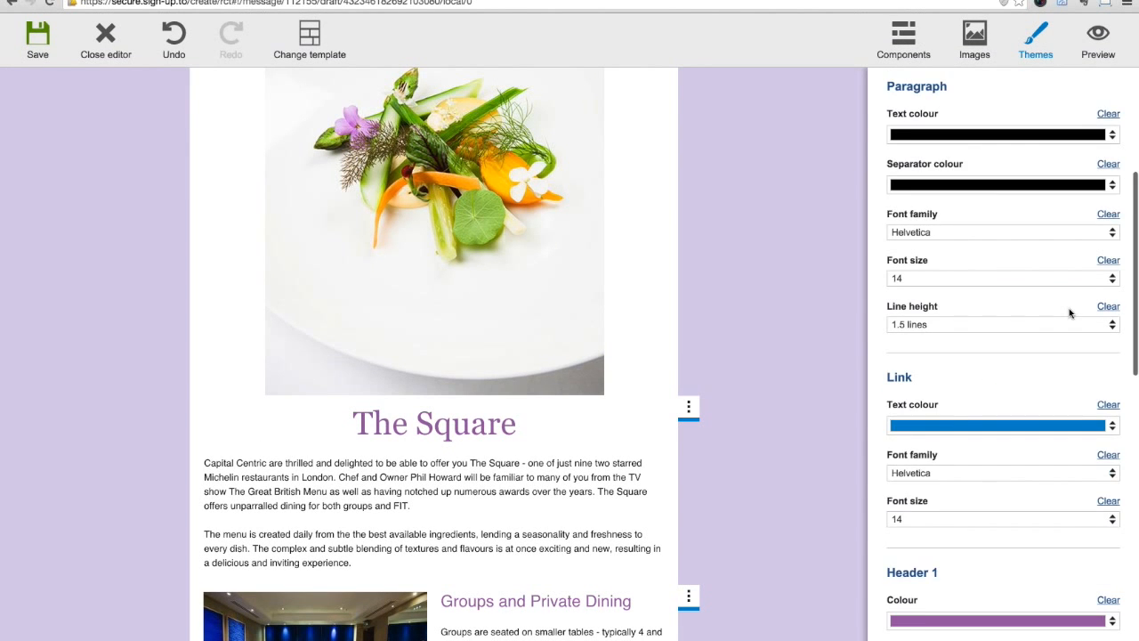
pyautogui.scroll(-5, 1070, 314)
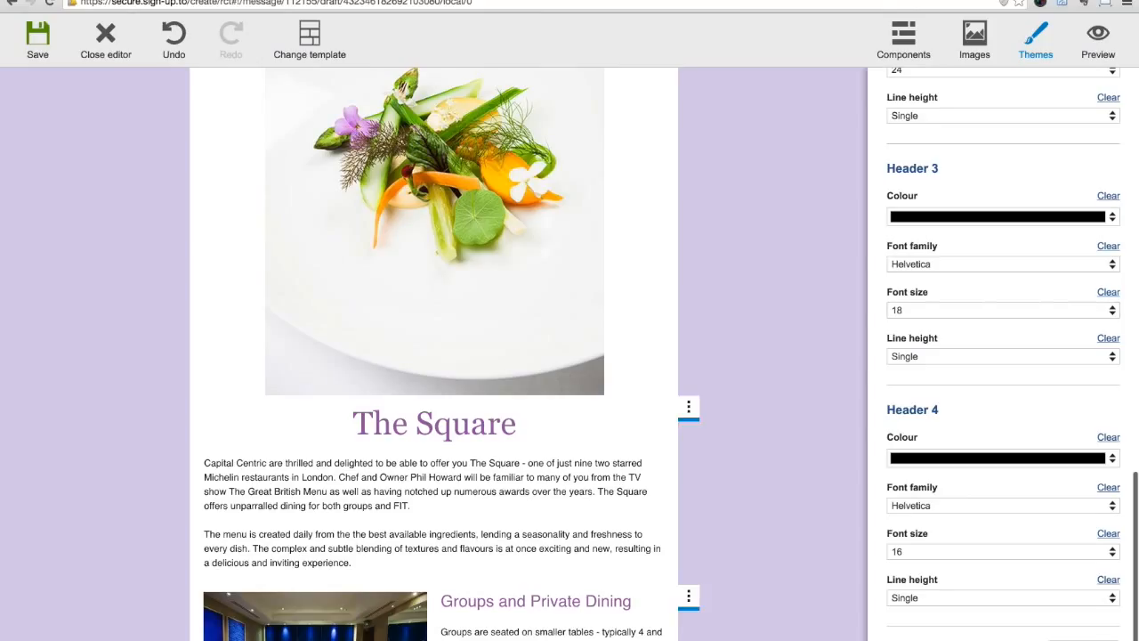
pyautogui.scroll(15, 1068, 214)
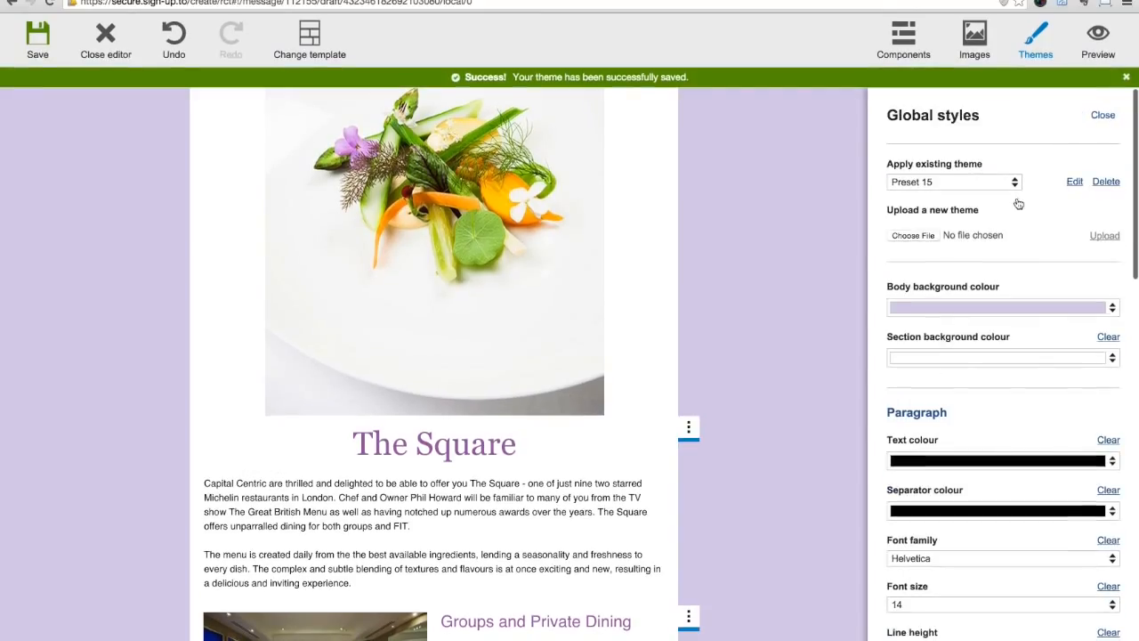
# Try the Bold Red theme on the whole email and switch back to the Preset 15 theme
pyautogui.click(1007, 182)
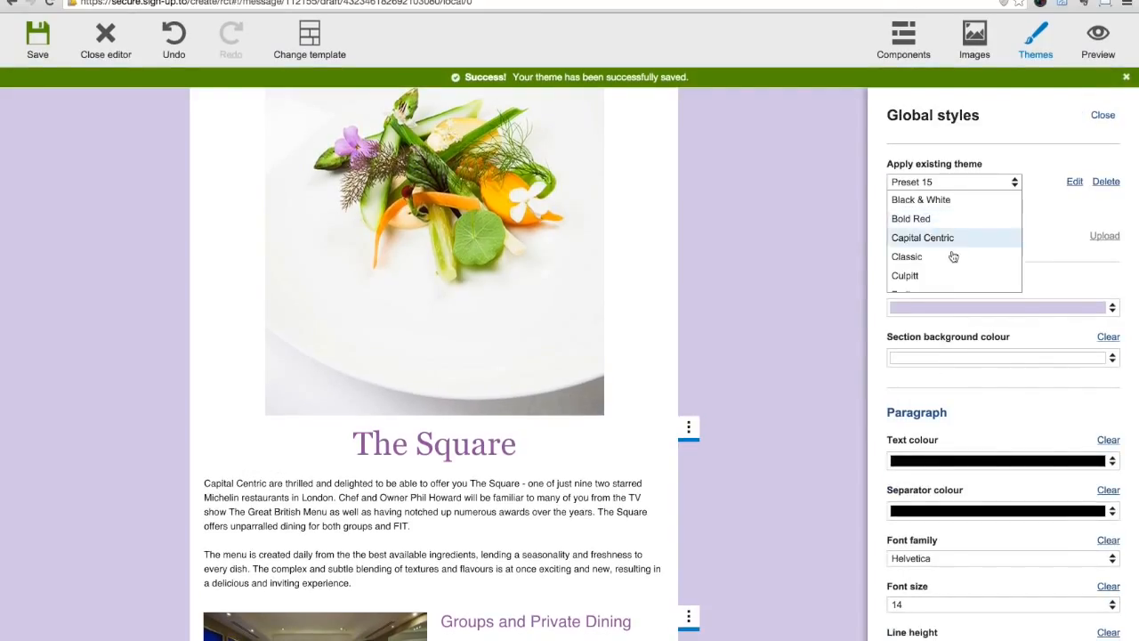
pyautogui.click(953, 219)
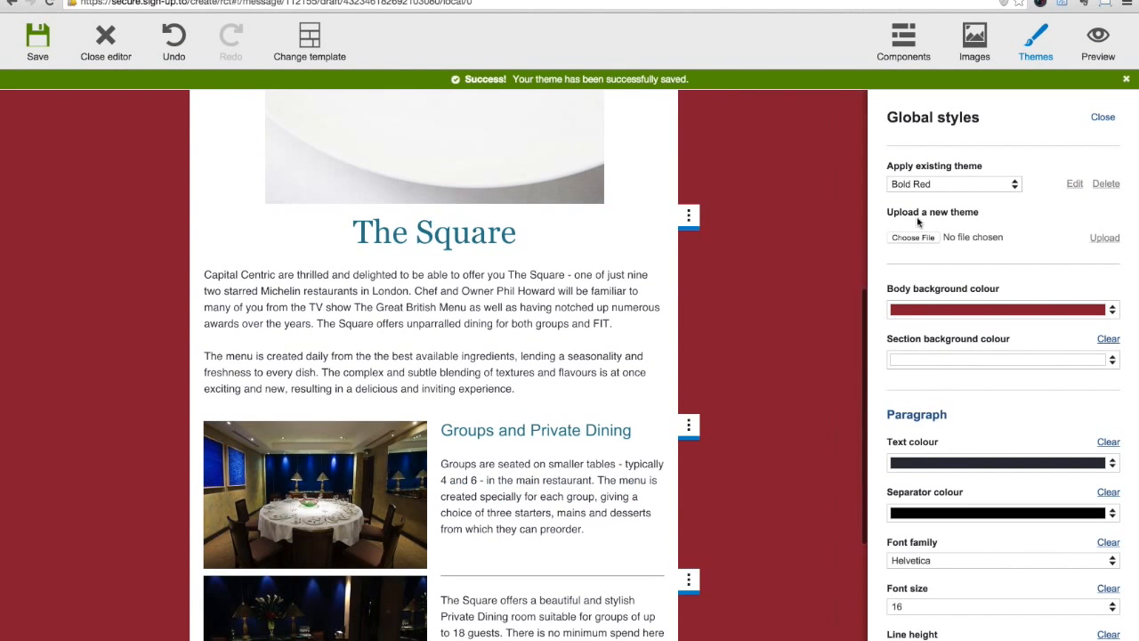
pyautogui.click(966, 184)
pyautogui.scroll(-5, 953, 239)
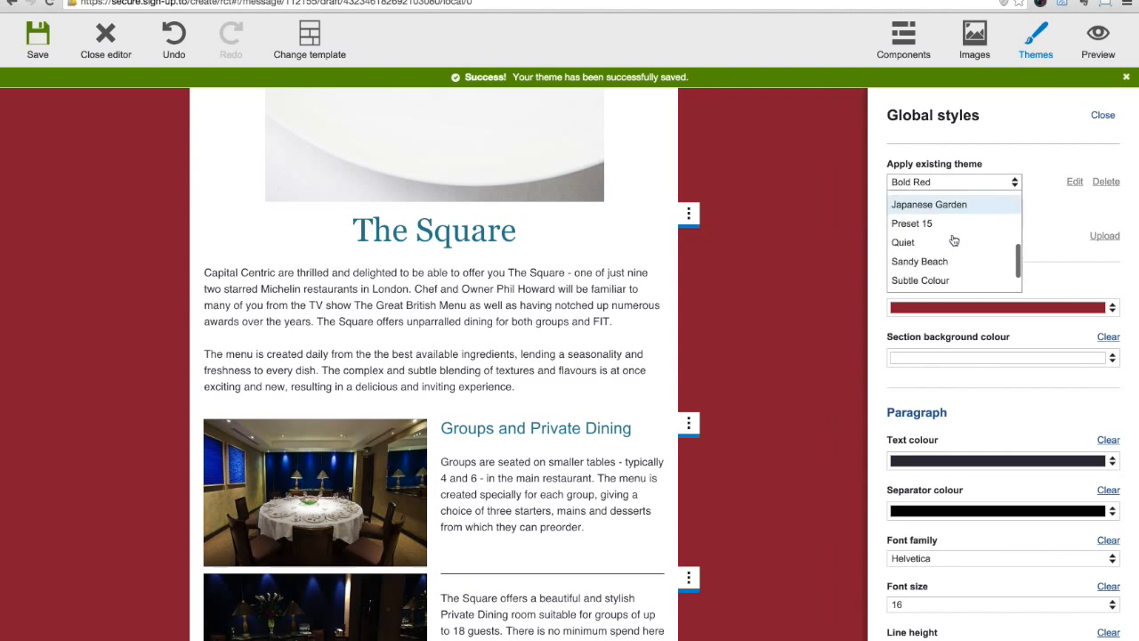
pyautogui.scroll(1, 945, 237)
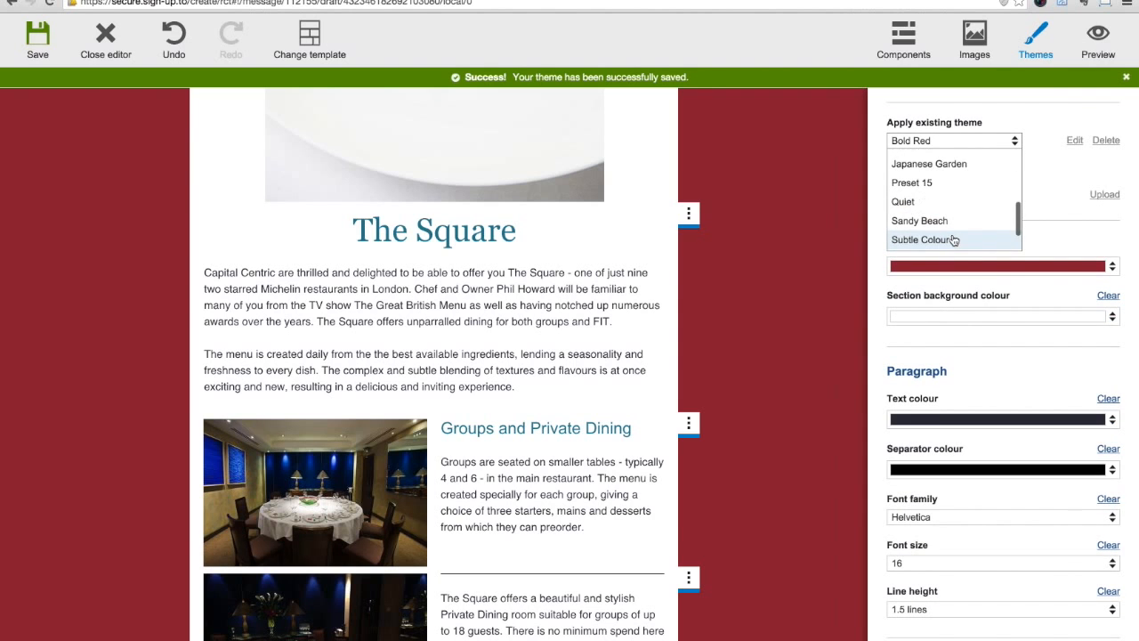
pyautogui.click(939, 190)
pyautogui.scroll(5, 726, 253)
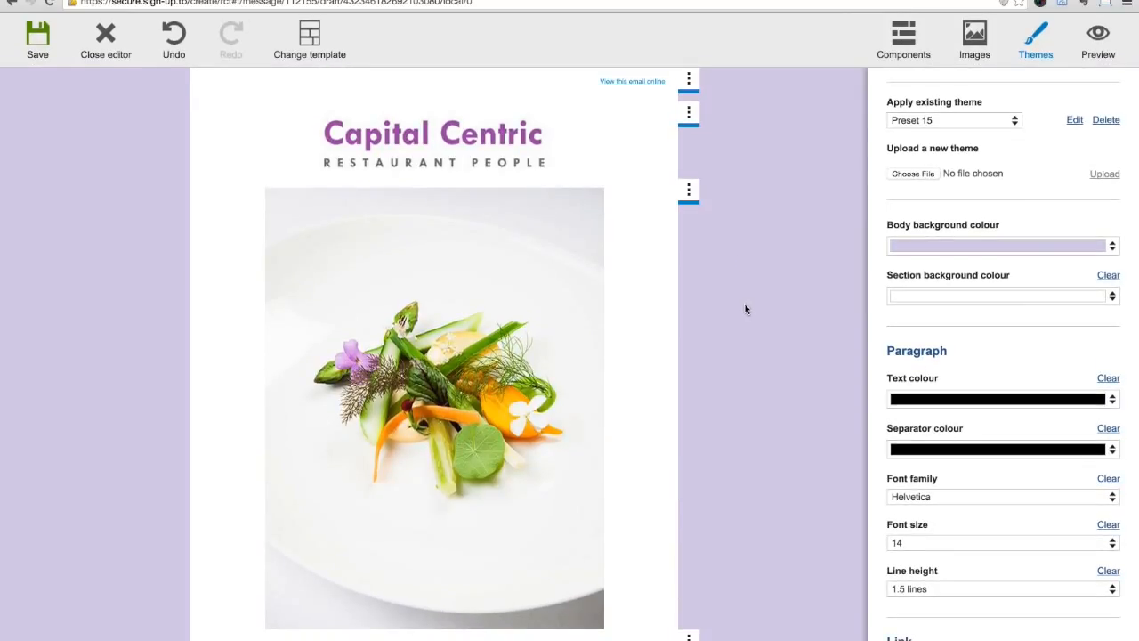
# Make the words "Capital Centric" bold at the start of the paragraph under The Square heading
pyautogui.scroll(-3, 750, 313)
pyautogui.scroll(-2, 746, 309)
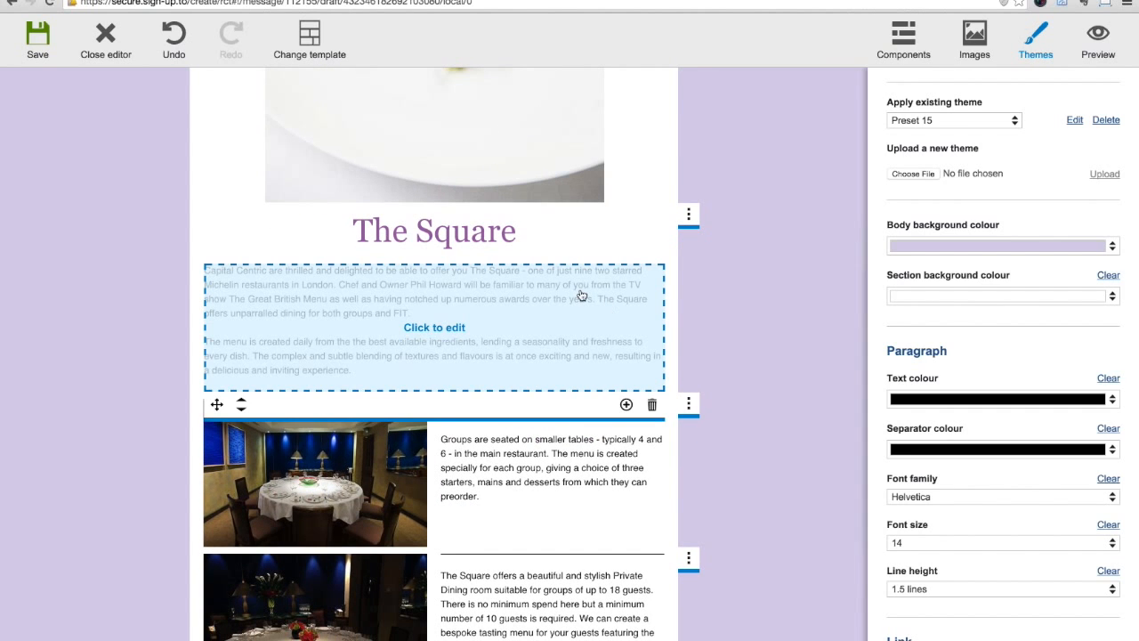
pyautogui.click(580, 294)
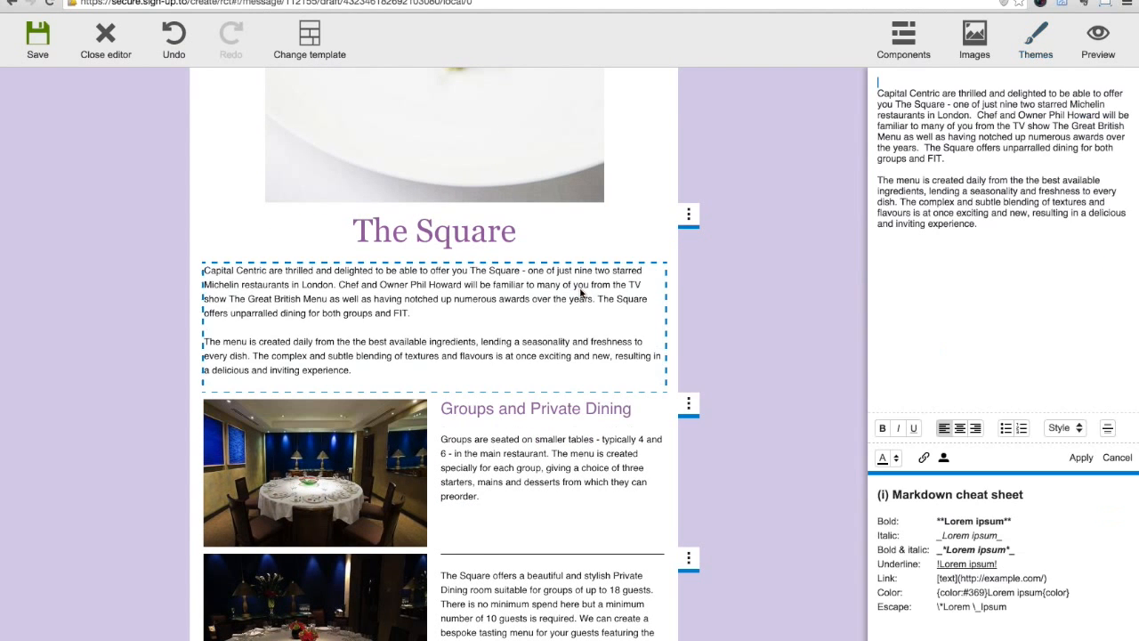
pyautogui.moveTo(940, 93); pyautogui.dragTo(876, 96)
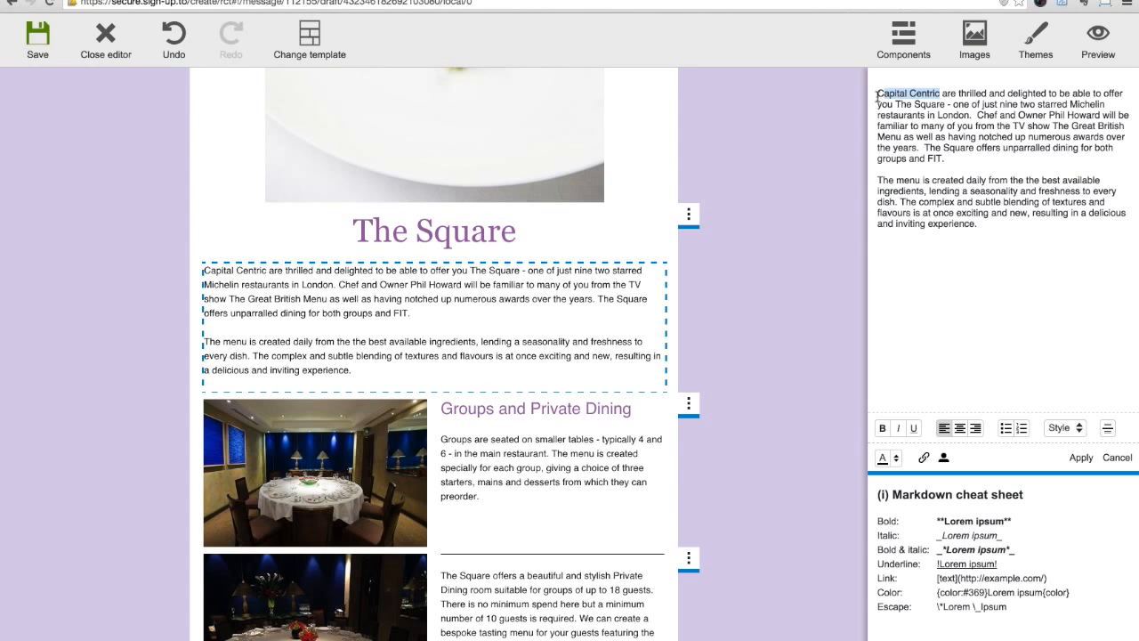
pyautogui.click(883, 427)
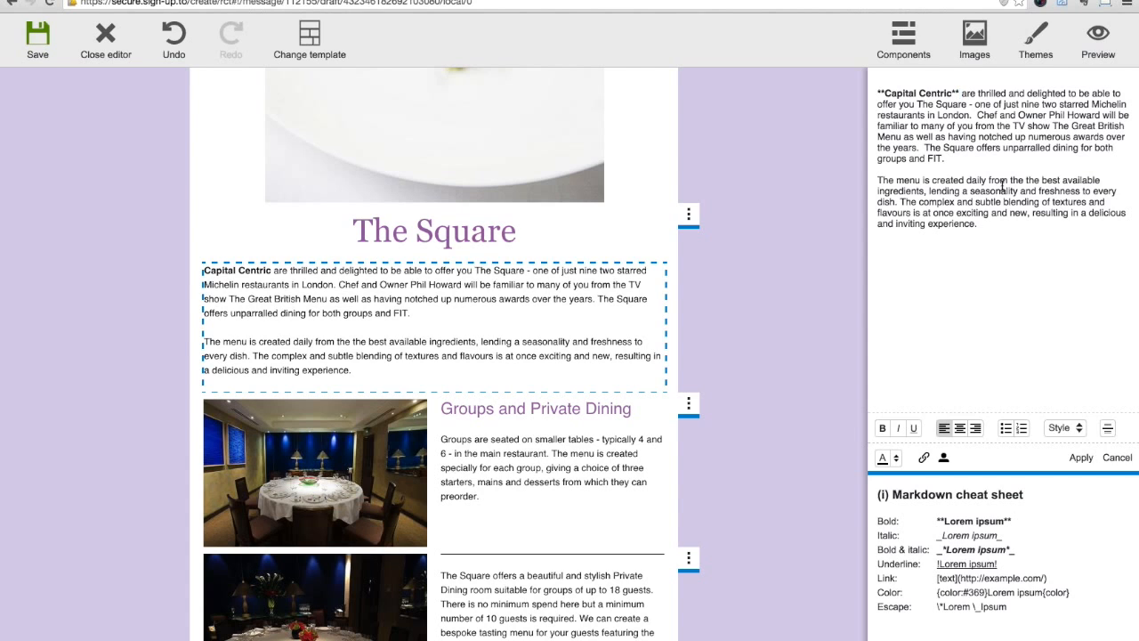
pyautogui.scroll(1, 243, 274)
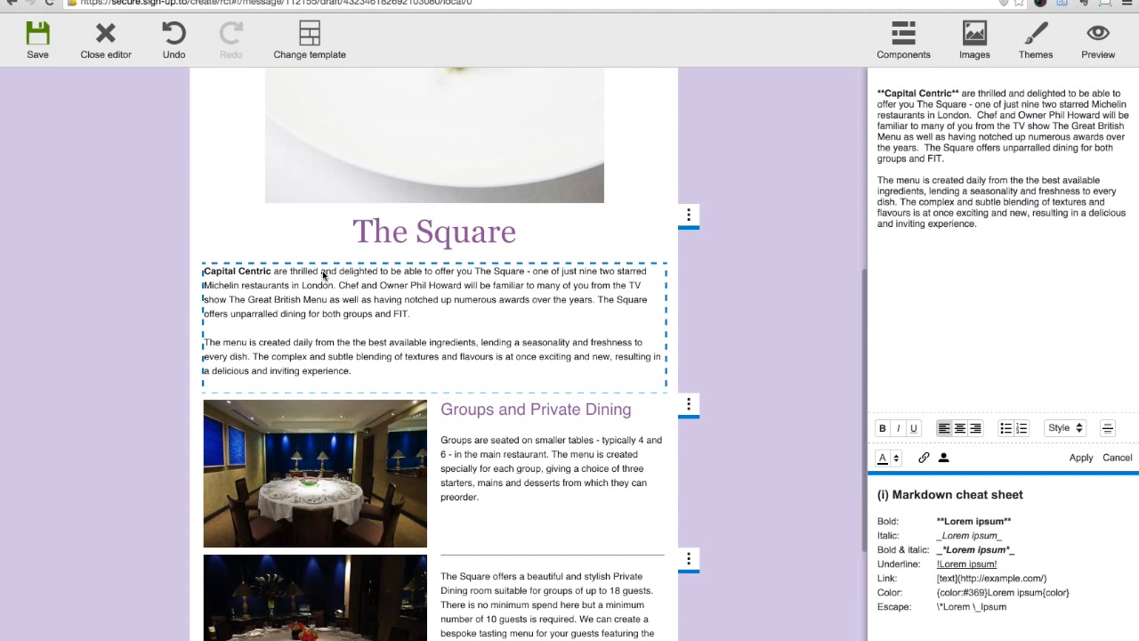
pyautogui.moveTo(248, 275)
pyautogui.scroll(1, 247, 274)
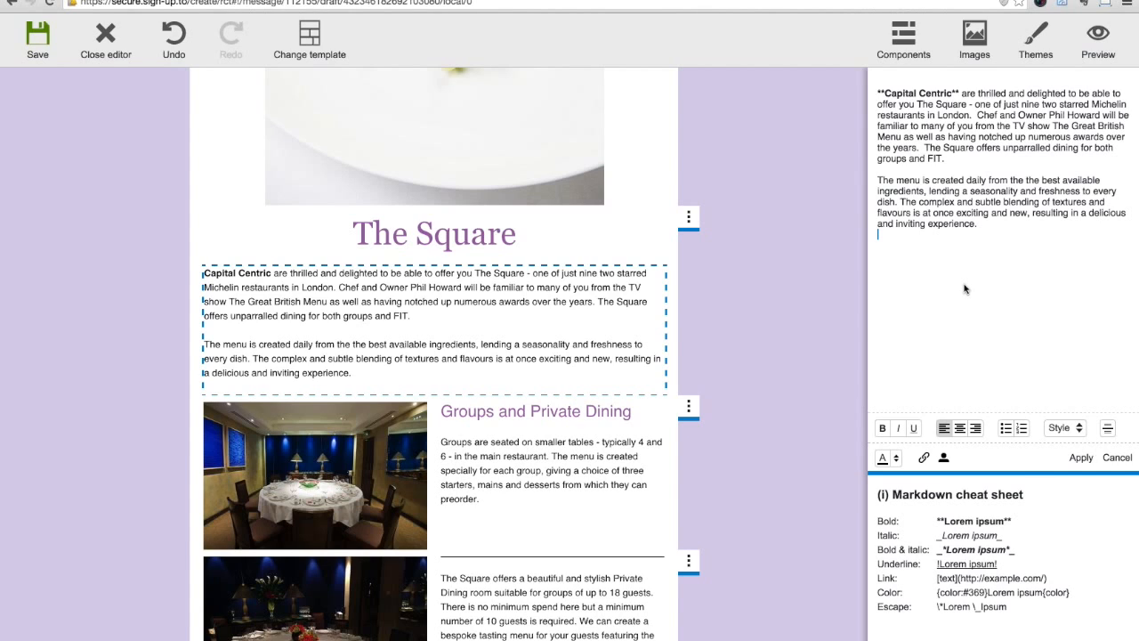
# Save the campaign with the subject "Test"
pyautogui.click(39, 44)
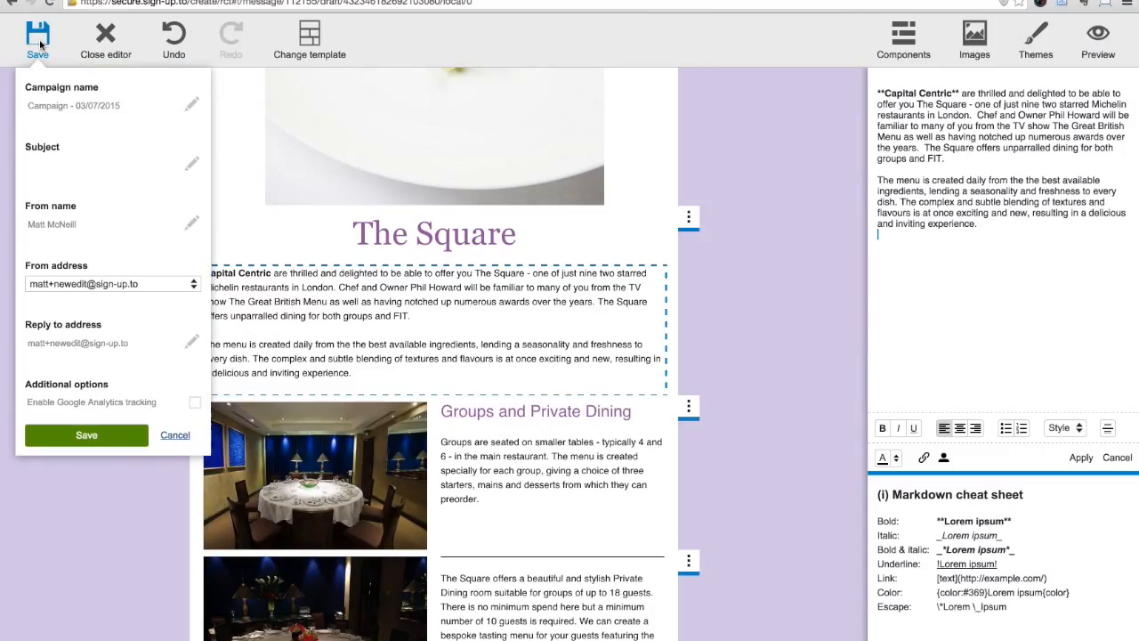
pyautogui.click(138, 106)
pyautogui.click(76, 161)
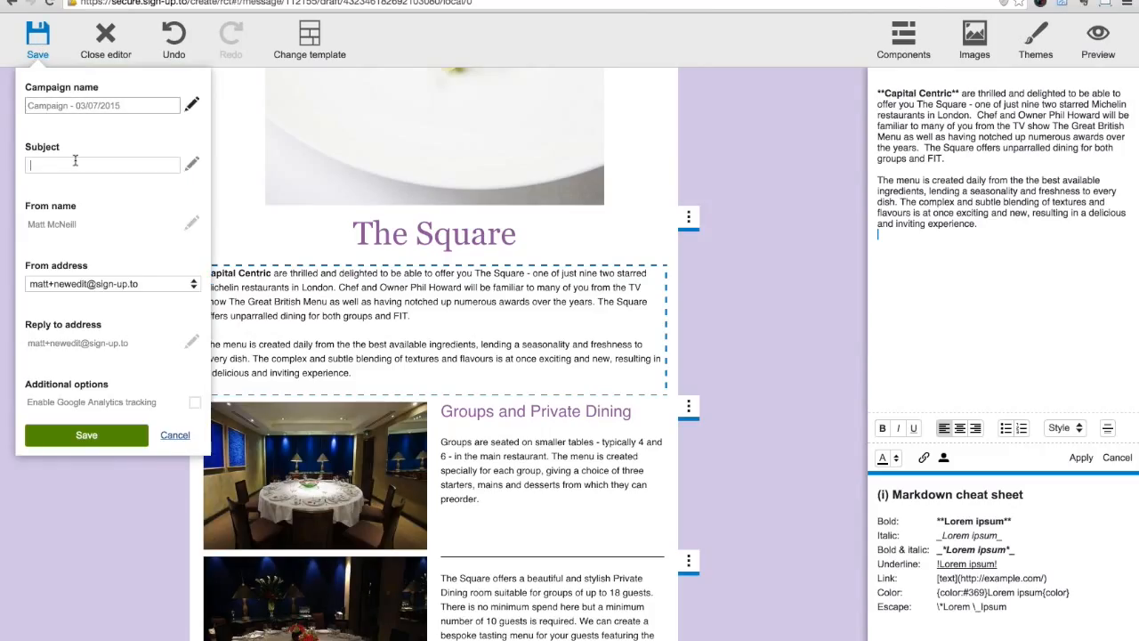
pyautogui.write('Test')
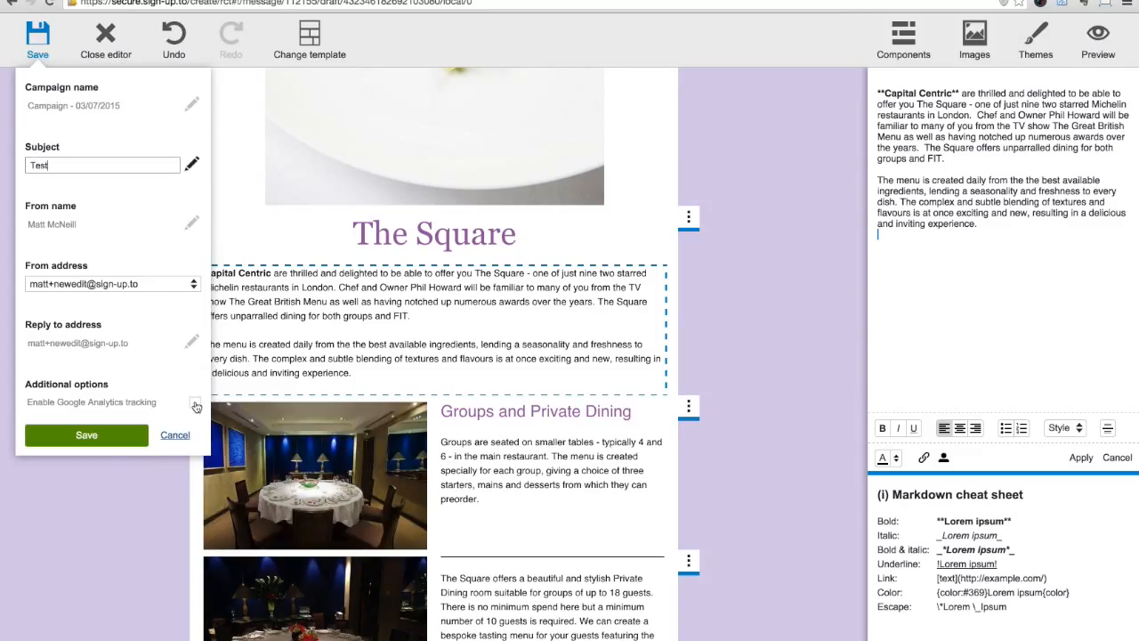
pyautogui.click(89, 436)
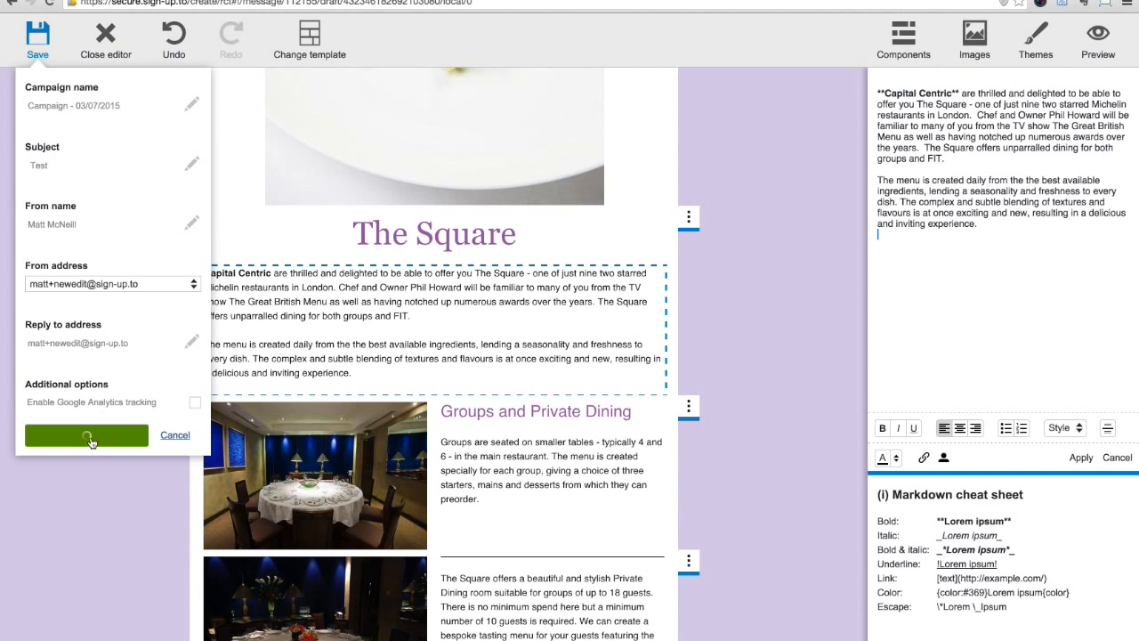
# Add the line "To unsubscribe please click here" at the end of the Enquiries and Bookings text
pyautogui.scroll(-1, 725, 428)
pyautogui.scroll(-3, 522, 611)
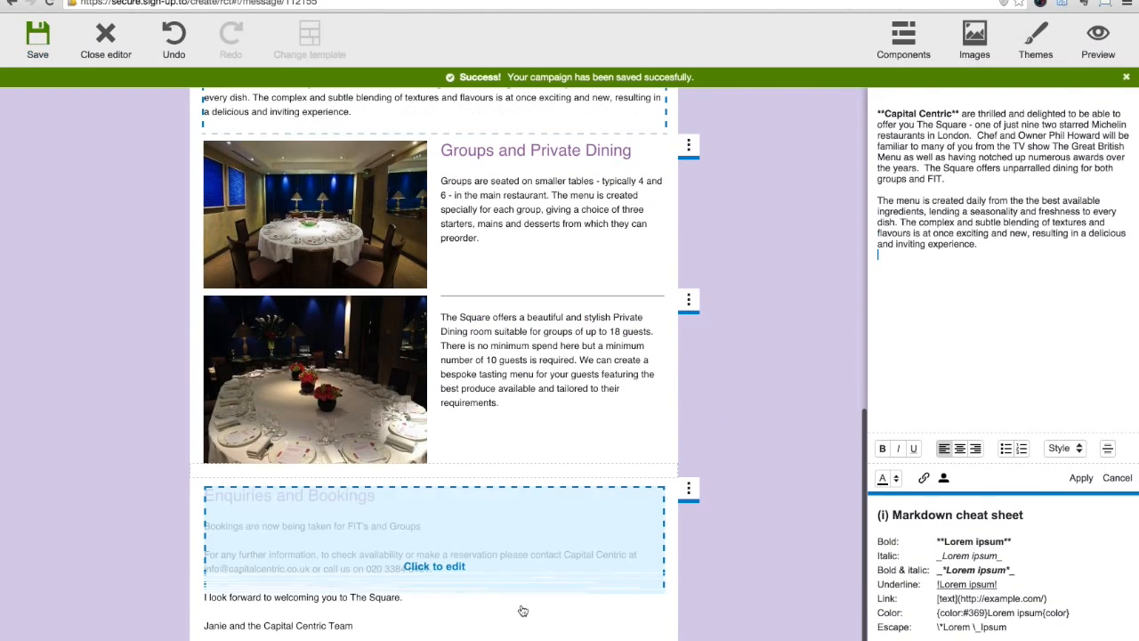
pyautogui.click(501, 634)
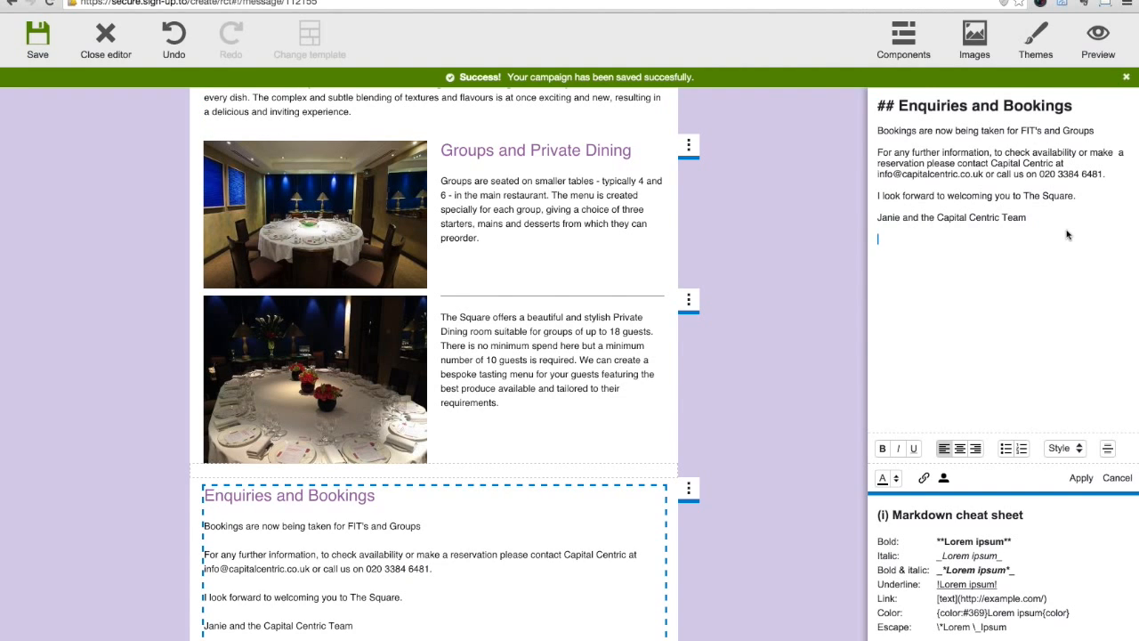
pyautogui.write('To unsu')
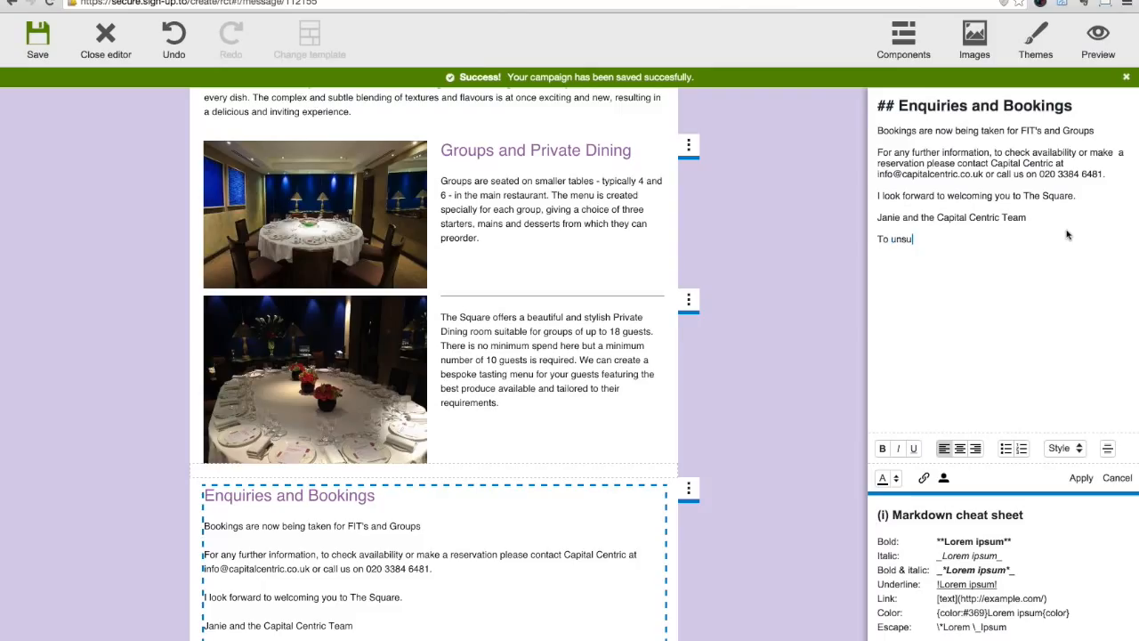
pyautogui.write('bscribe please click here')
# Turn the whole unsubscribe line into a campaign link of the Unsubscribe type and apply the text changes
pyautogui.moveTo(1021, 239); pyautogui.dragTo(879, 238)
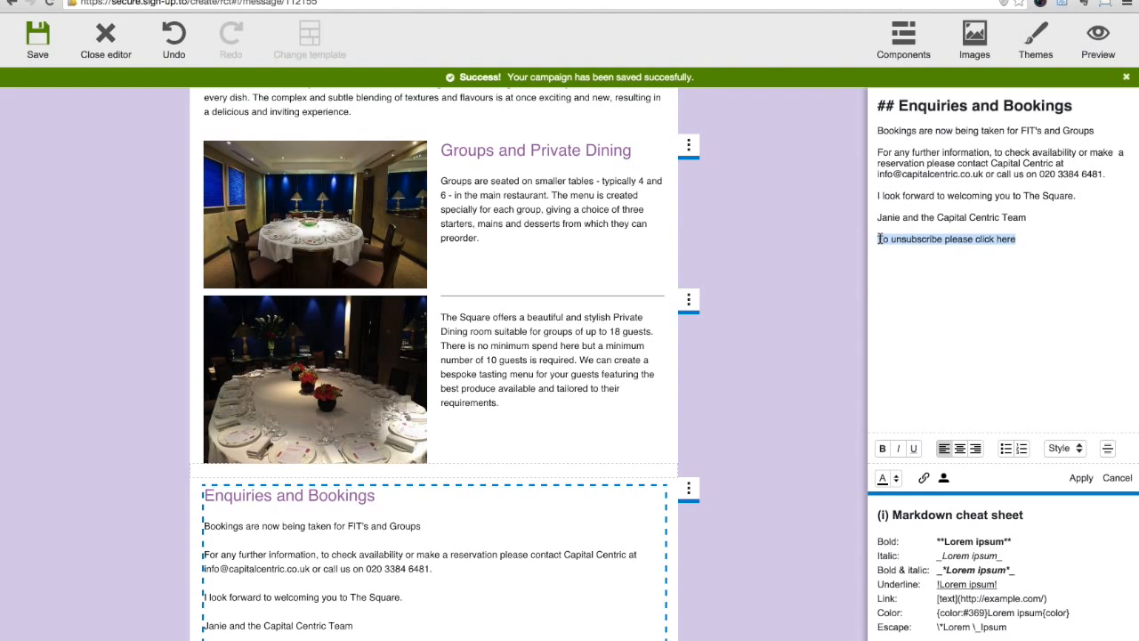
pyautogui.click(922, 480)
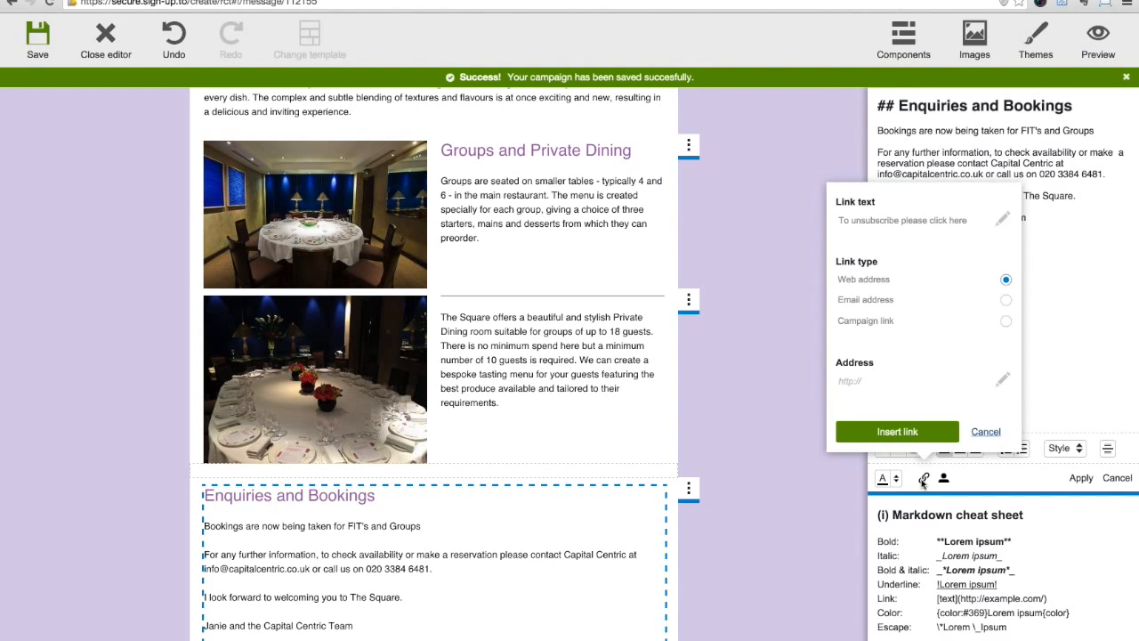
pyautogui.click(1004, 322)
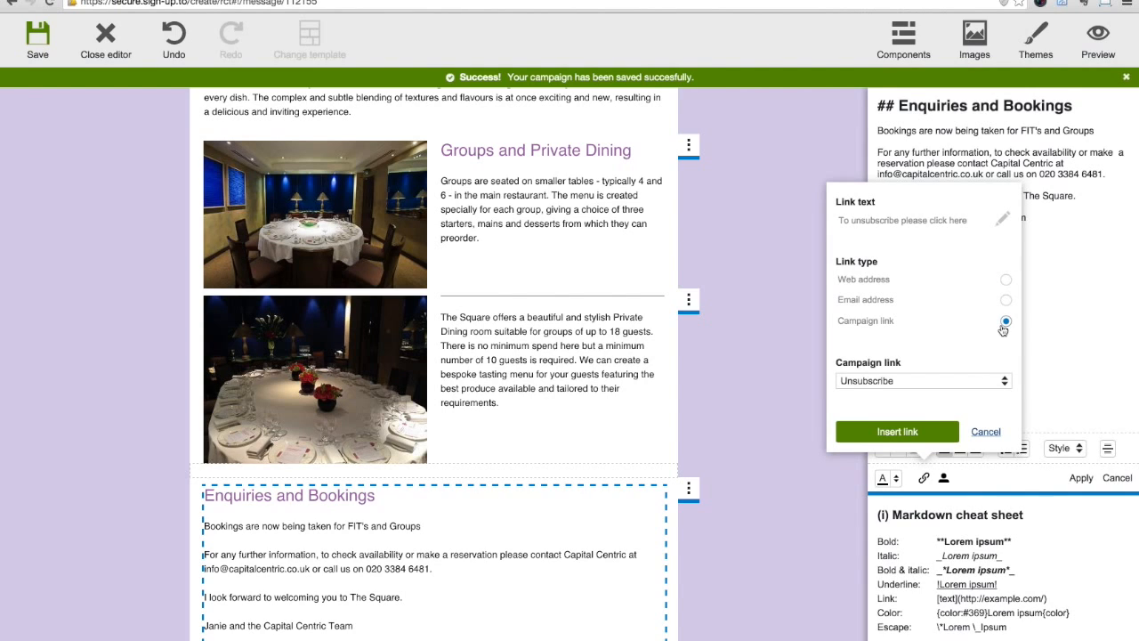
pyautogui.click(902, 383)
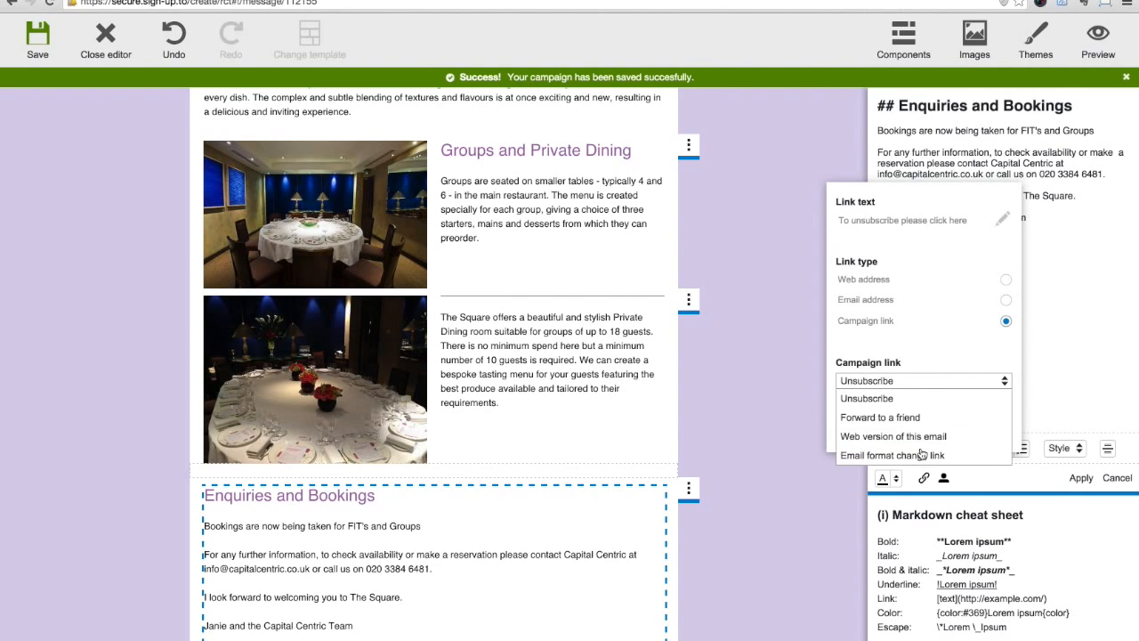
pyautogui.click(885, 402)
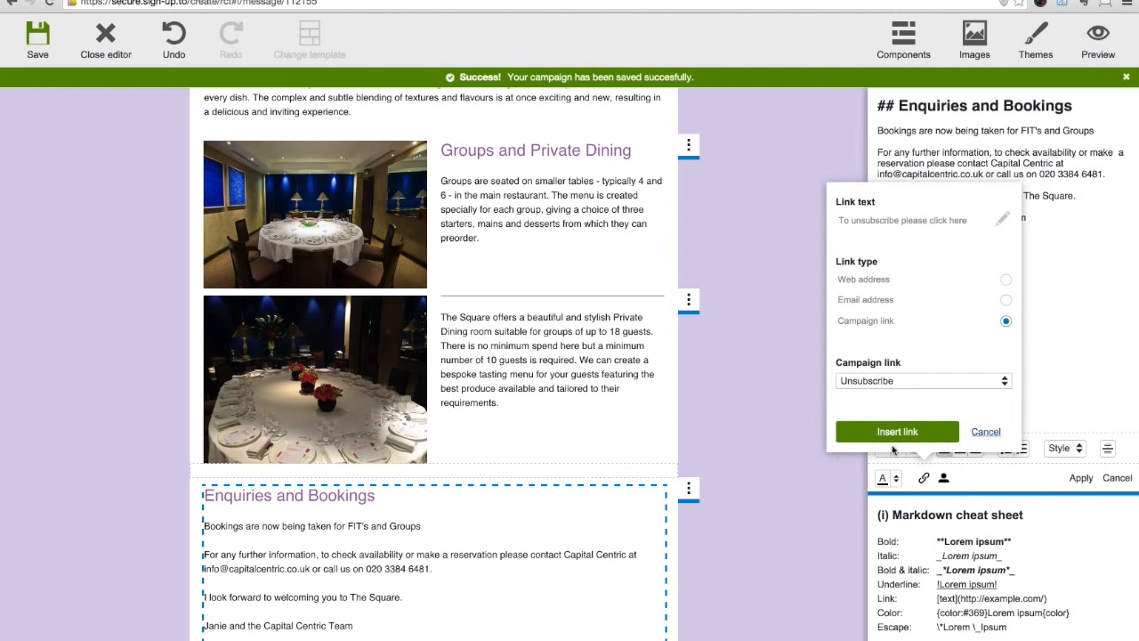
pyautogui.click(897, 431)
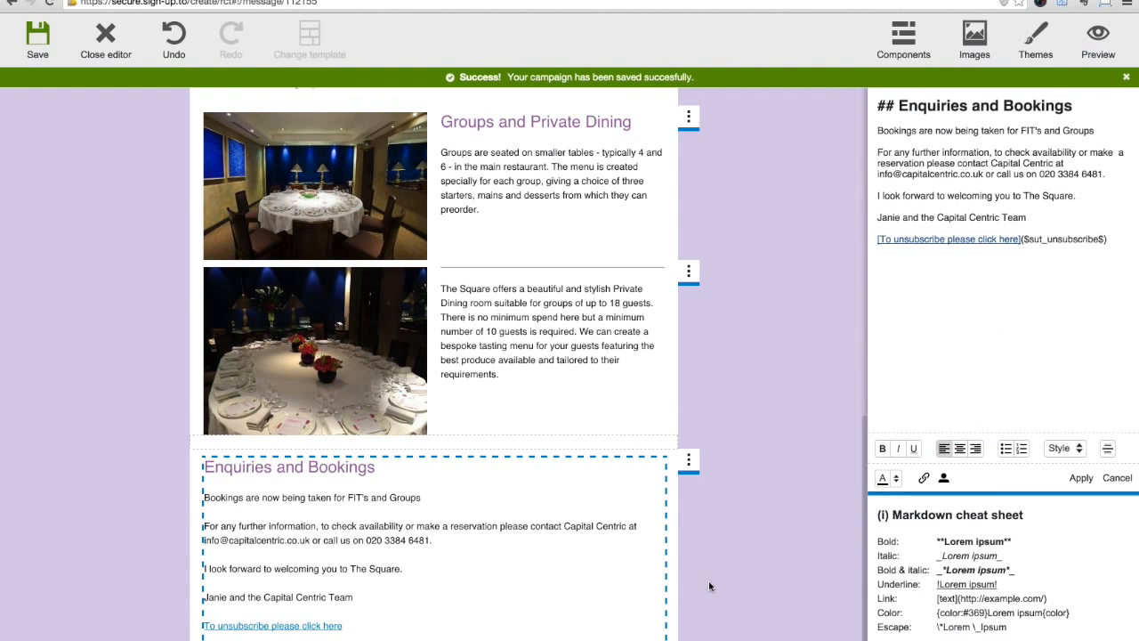
pyautogui.click(1081, 478)
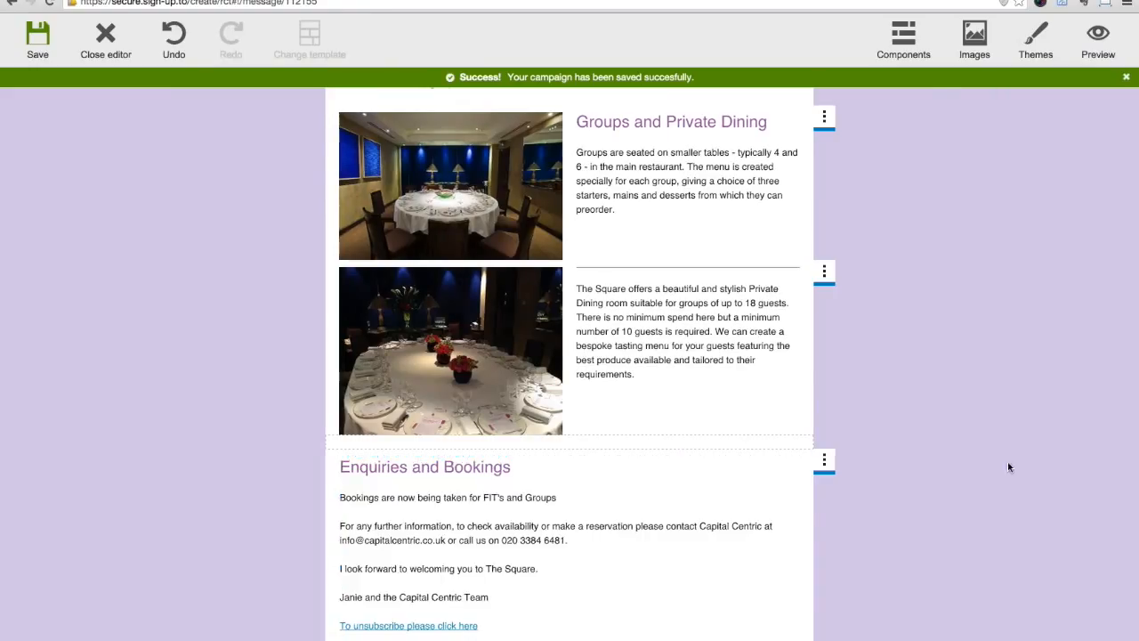
# Enable the option to remove the default footer and save the campaign again
pyautogui.click(41, 53)
pyautogui.click(195, 422)
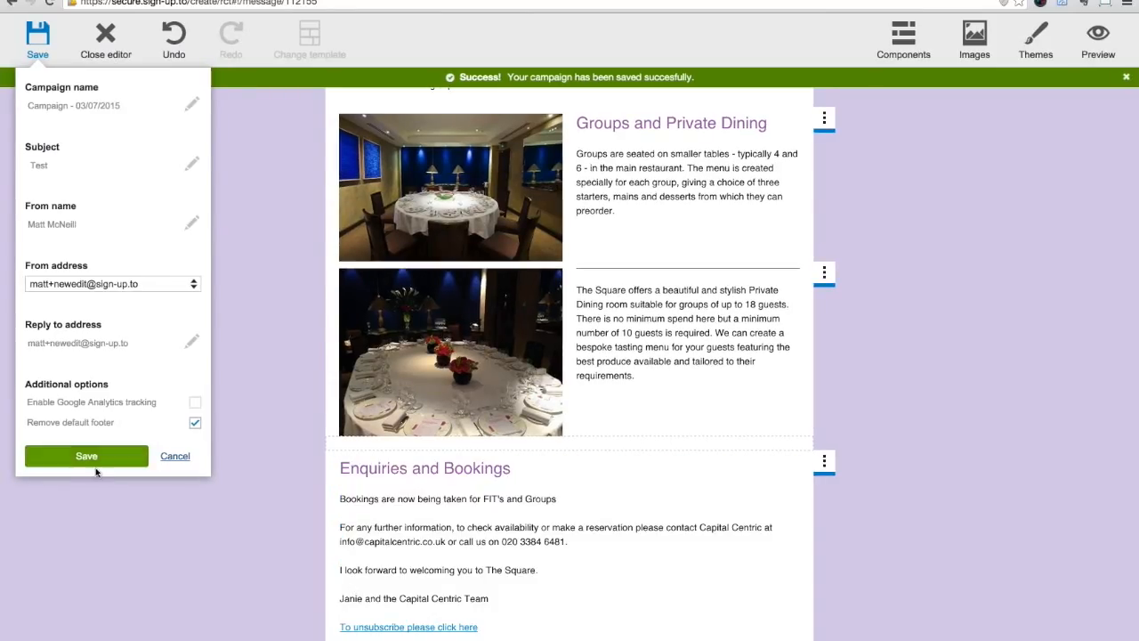
pyautogui.click(105, 461)
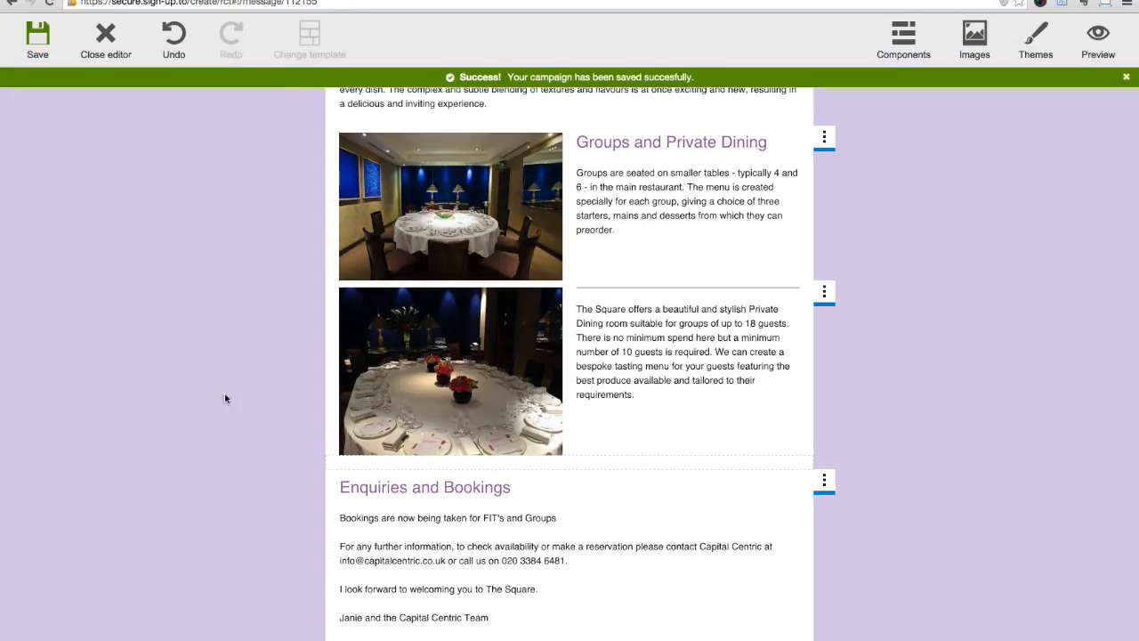
pyautogui.scroll(7, 610, 292)
pyautogui.scroll(2, 713, 247)
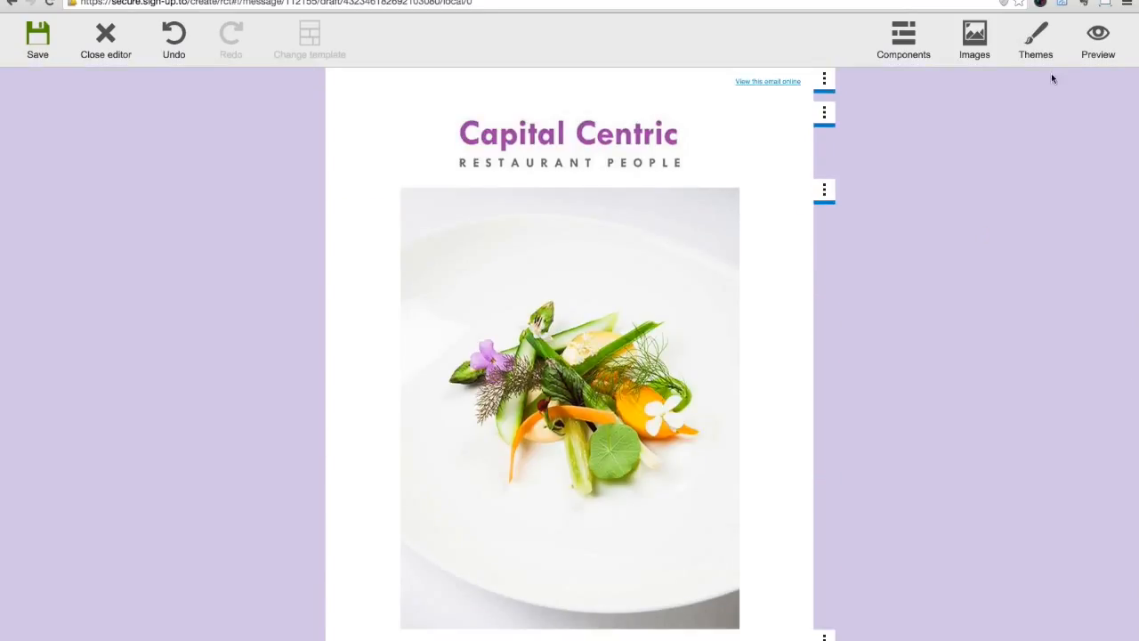
# Preview the email at Desktop size and look through its sections from the logo to Enquiries and Bookings
pyautogui.click(1100, 42)
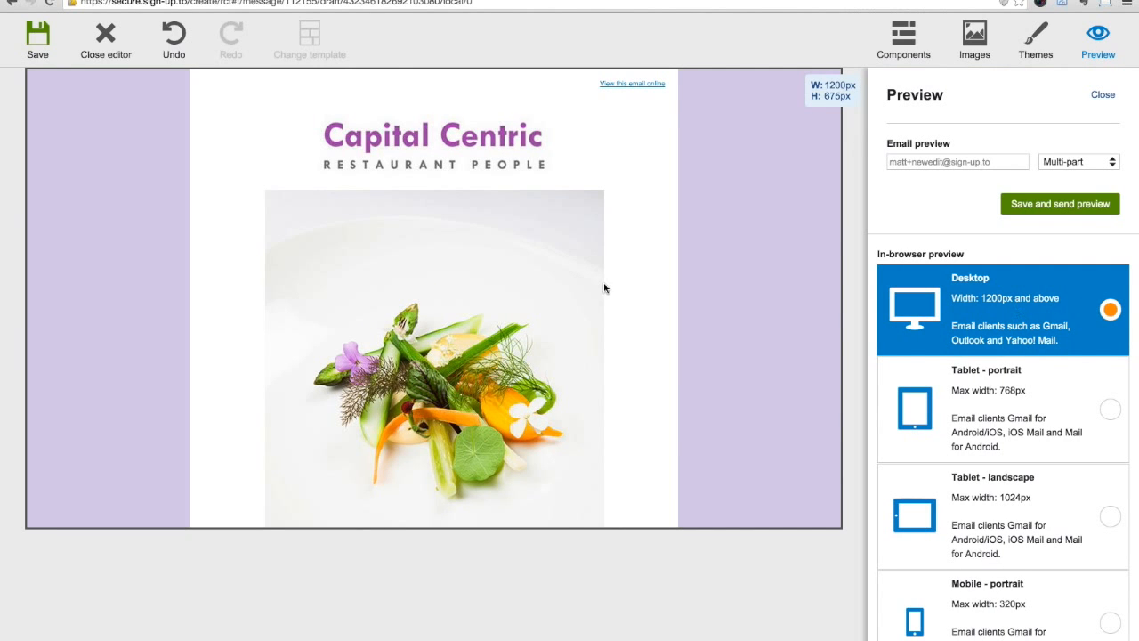
pyautogui.scroll(-5, 607, 285)
pyautogui.scroll(-4, 608, 285)
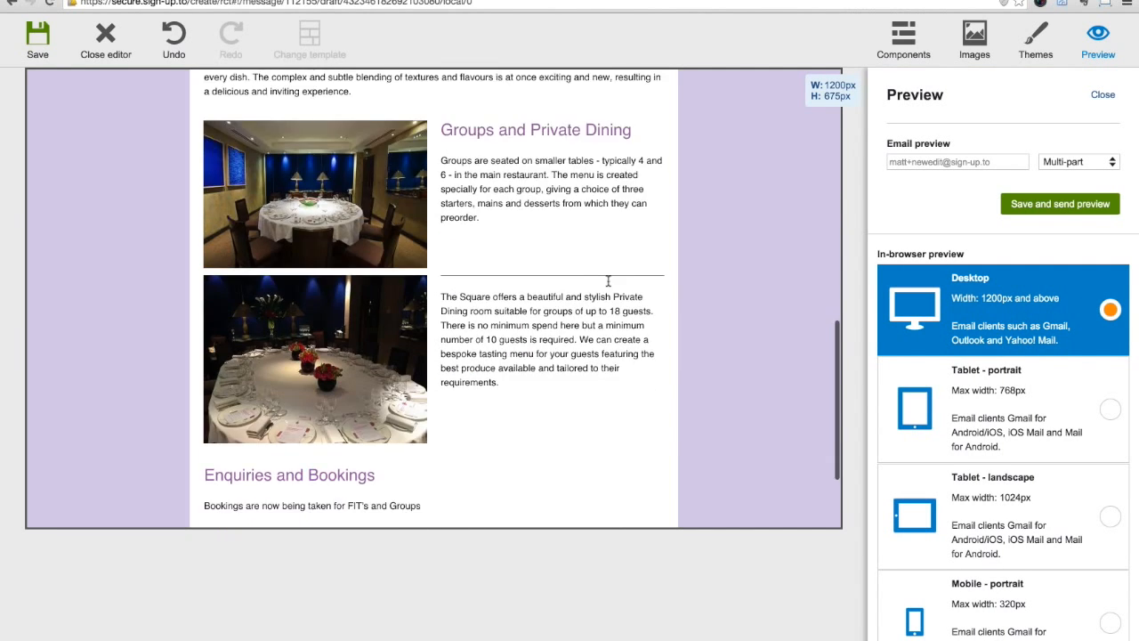
pyautogui.scroll(8, 608, 285)
pyautogui.scroll(4, 609, 285)
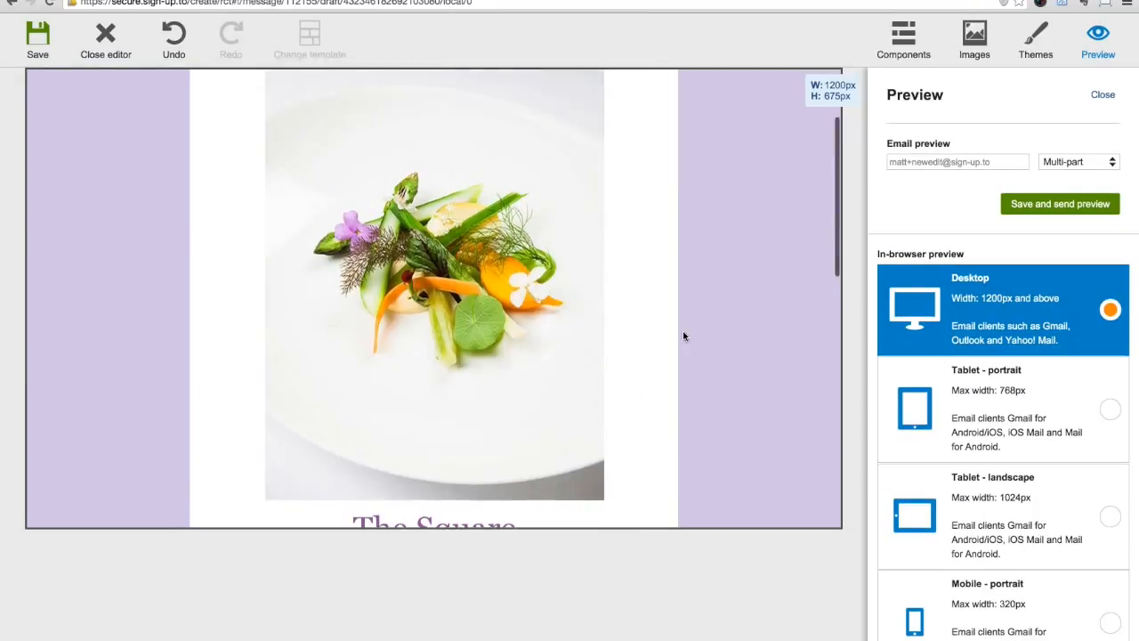
# Check the email's layout in the Tablet - landscape preview
pyautogui.click(1110, 511)
pyautogui.scroll(-6, 593, 272)
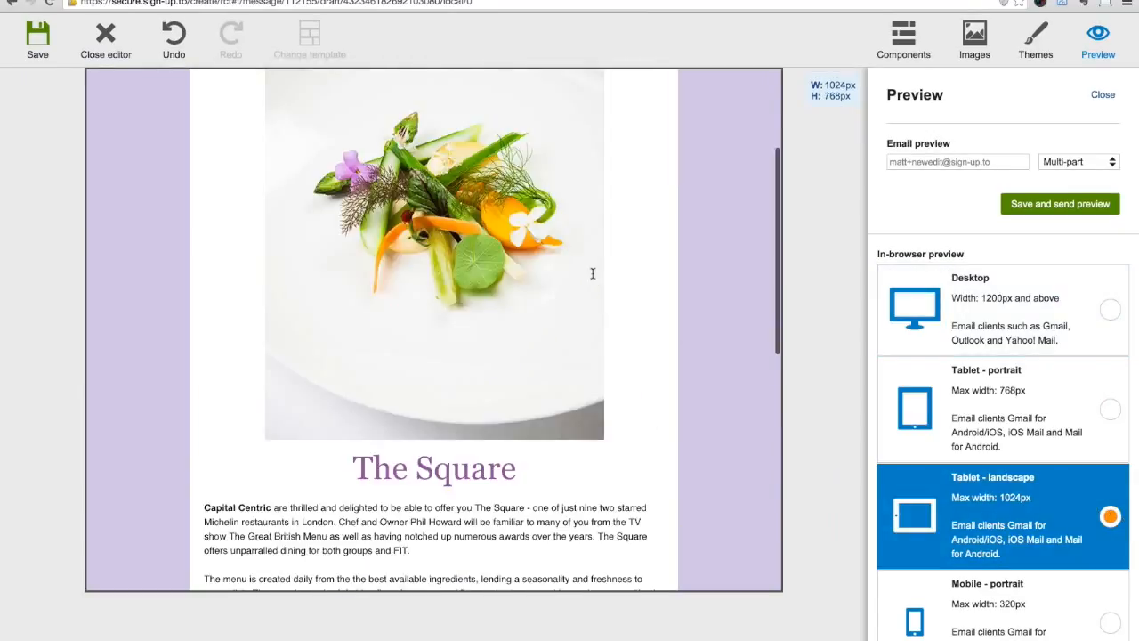
pyautogui.scroll(4, 592, 273)
# Switch to the Mobile - portrait preview and examine how the images and text sections stack through the whole email
pyautogui.click(1107, 623)
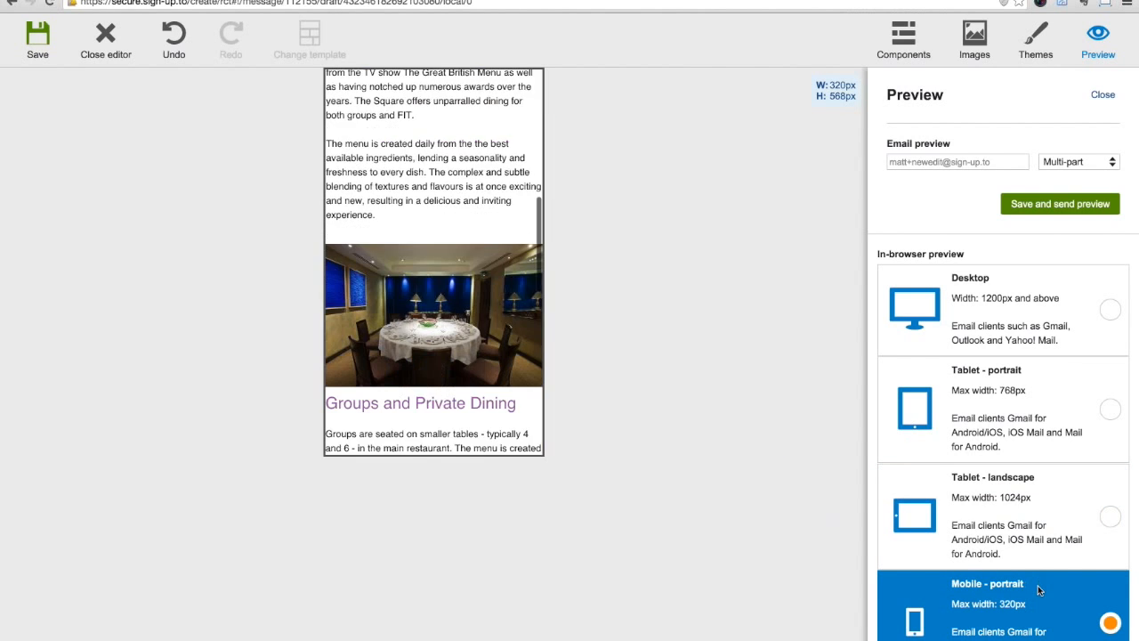
pyautogui.scroll(-3, 443, 160)
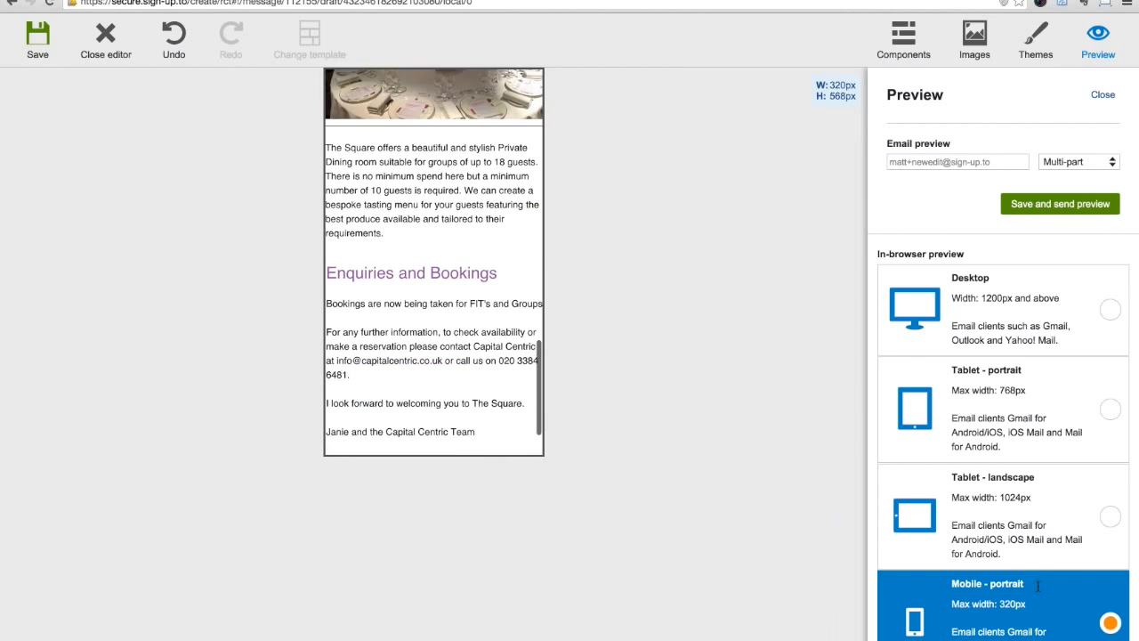
pyautogui.scroll(2, 443, 160)
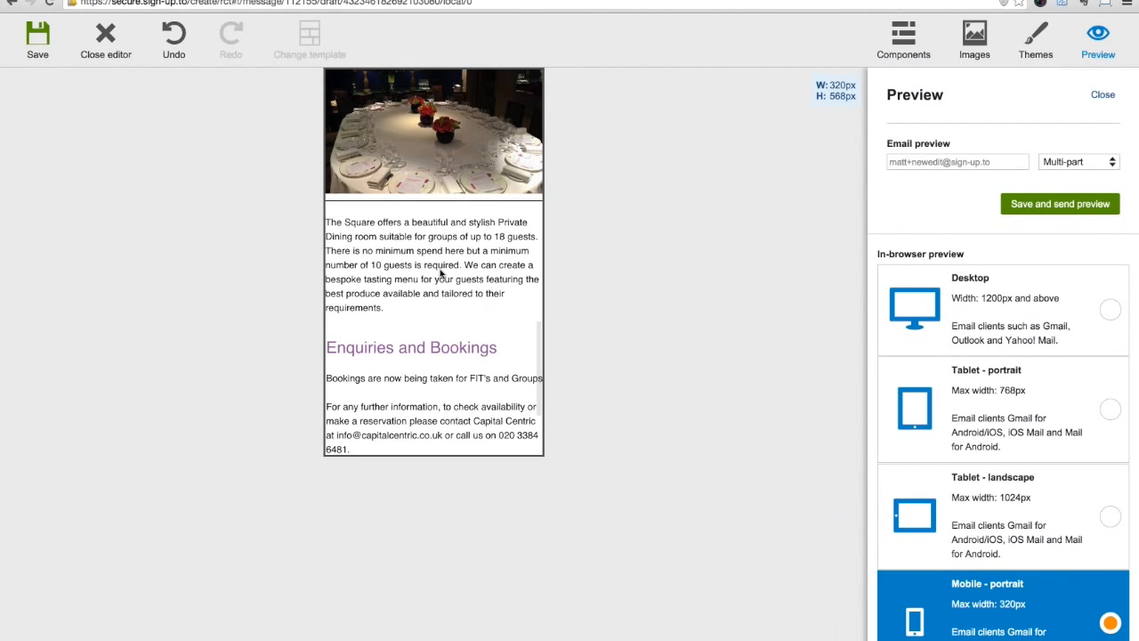
pyautogui.scroll(-2, 438, 276)
pyautogui.scroll(1, 432, 298)
pyautogui.scroll(10, 433, 303)
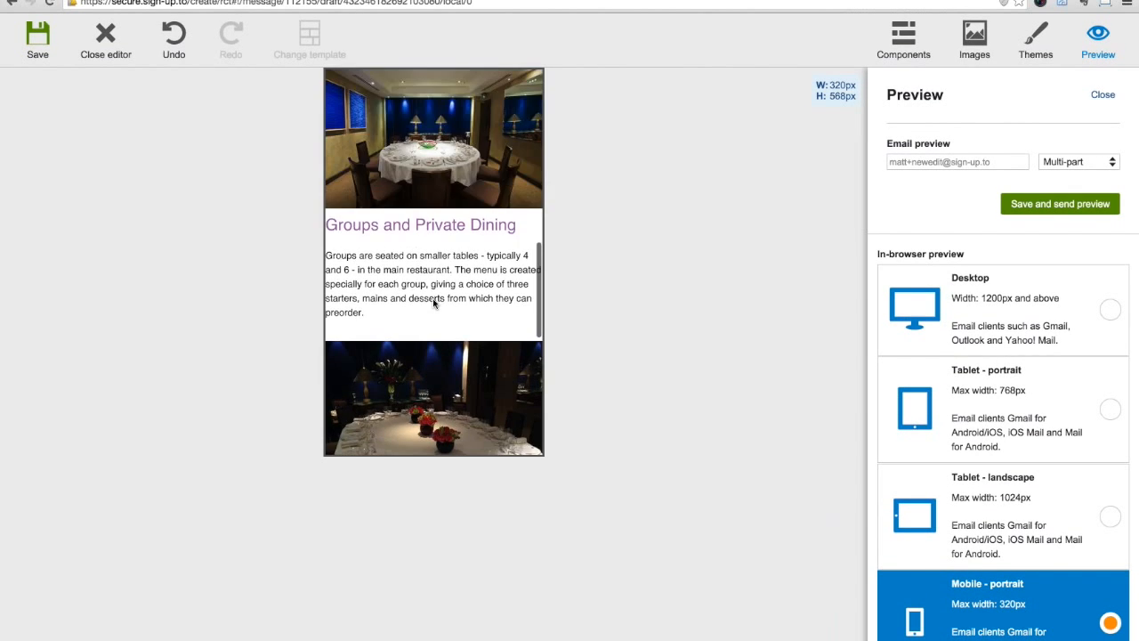
pyautogui.scroll(5, 433, 303)
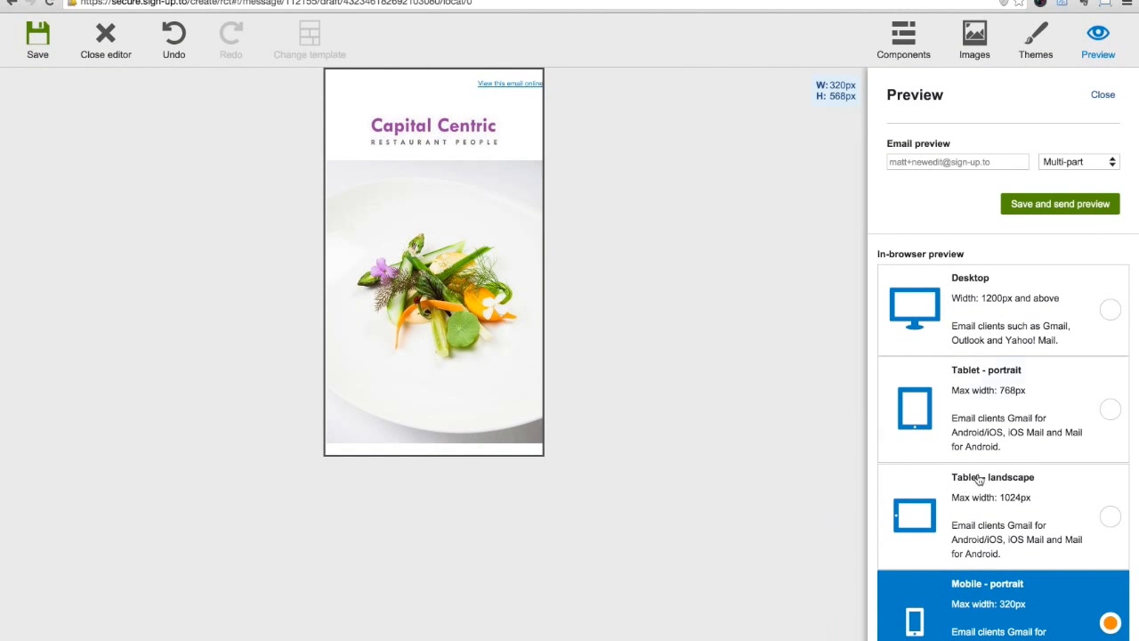
# Check the email in the Mobile - landscape preview and return to the Desktop preview
pyautogui.scroll(-3, 979, 498)
pyautogui.click(1110, 614)
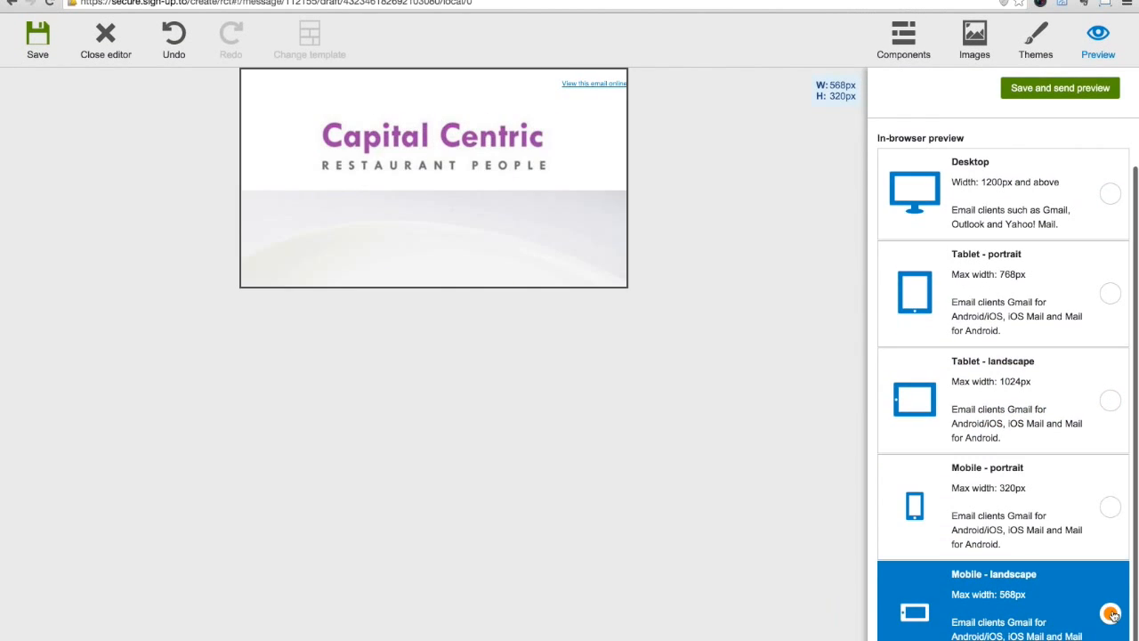
pyautogui.scroll(-4, 474, 131)
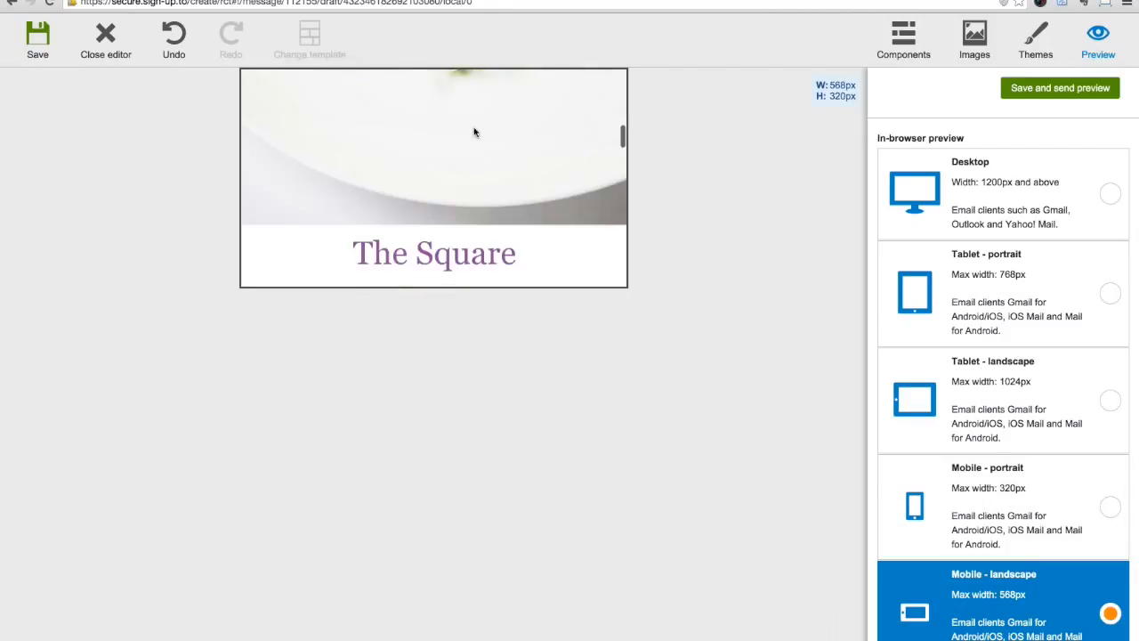
pyautogui.scroll(5, 474, 132)
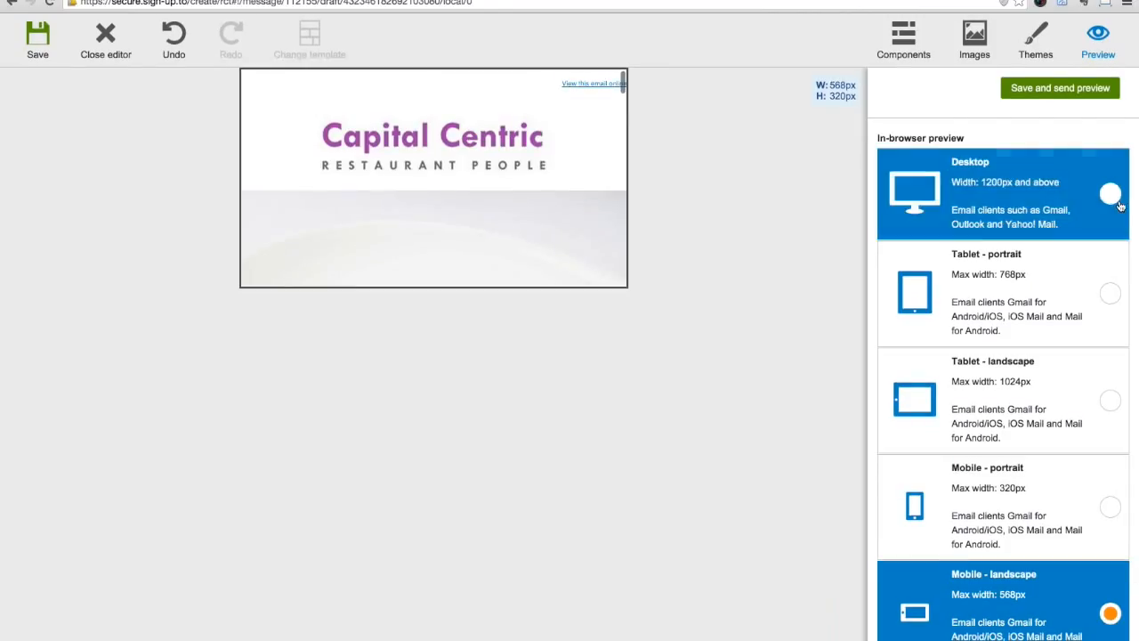
pyautogui.click(1111, 196)
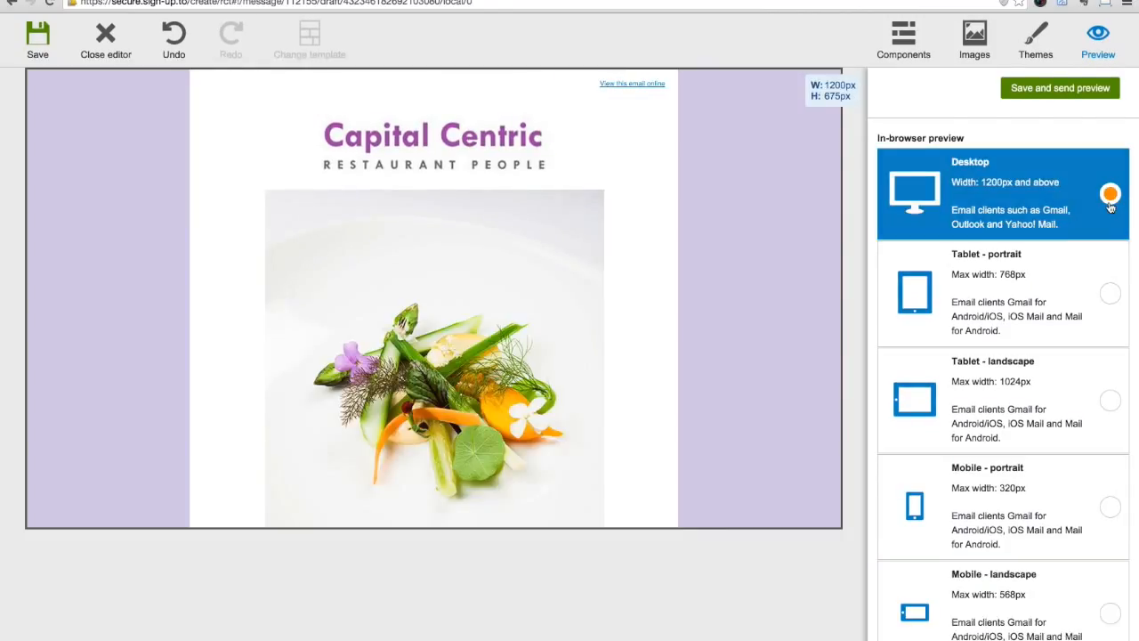
# Leave the preview for the component library and move the Enquiries and Bookings section up two places, above the second private dining section
pyautogui.click(905, 40)
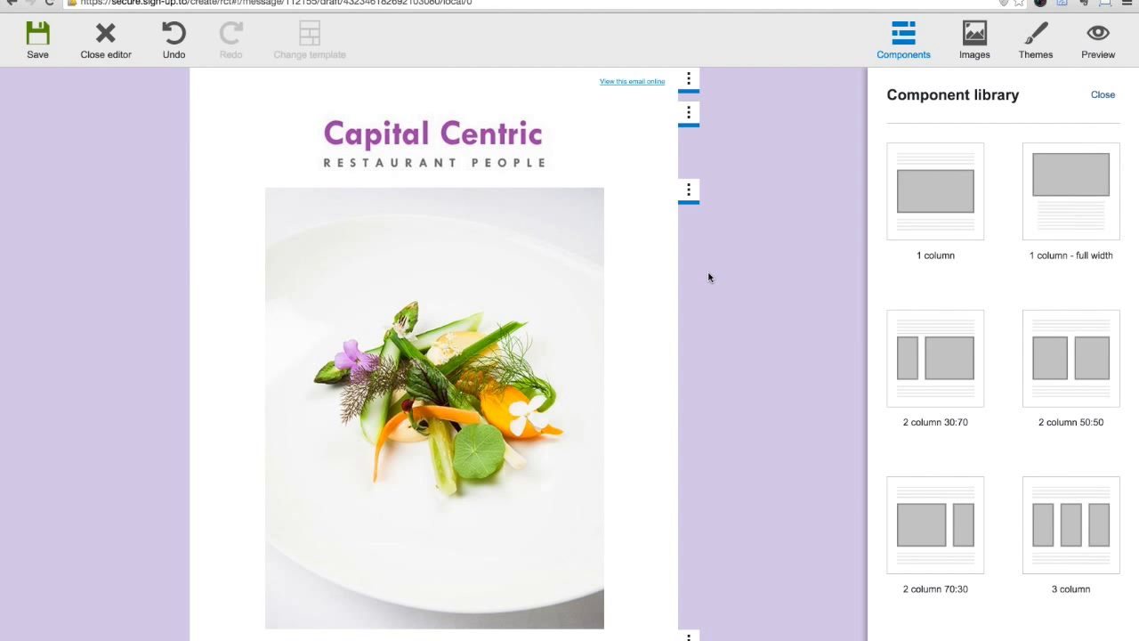
pyautogui.scroll(-10, 708, 277)
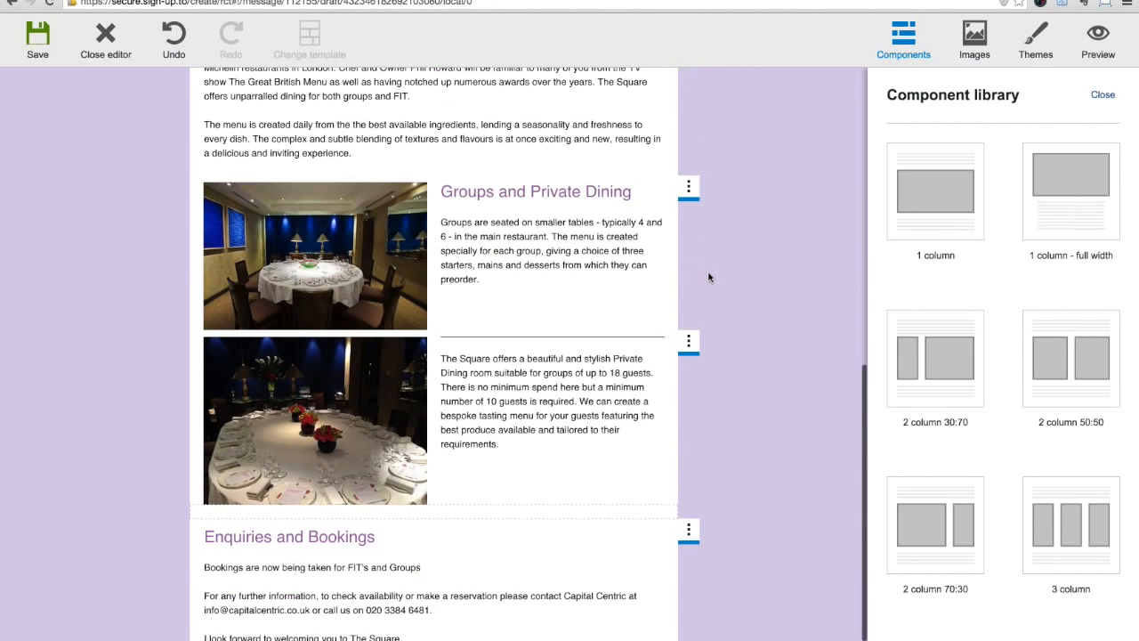
pyautogui.scroll(-1, 708, 277)
pyautogui.scroll(3, 708, 277)
pyautogui.scroll(-3, 709, 276)
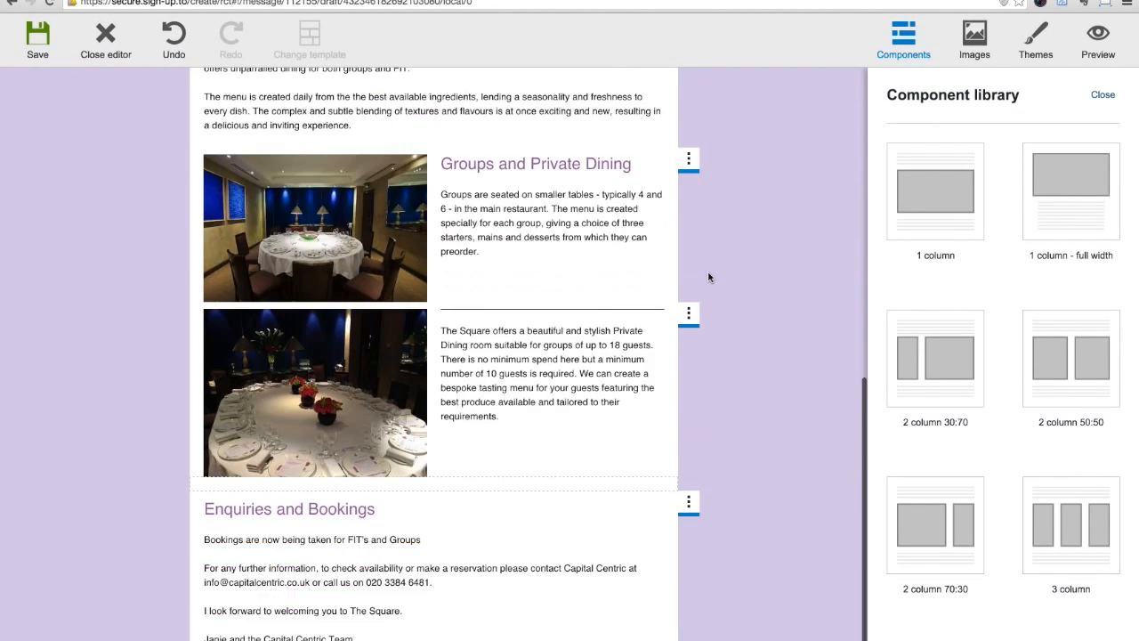
pyautogui.scroll(-1, 708, 277)
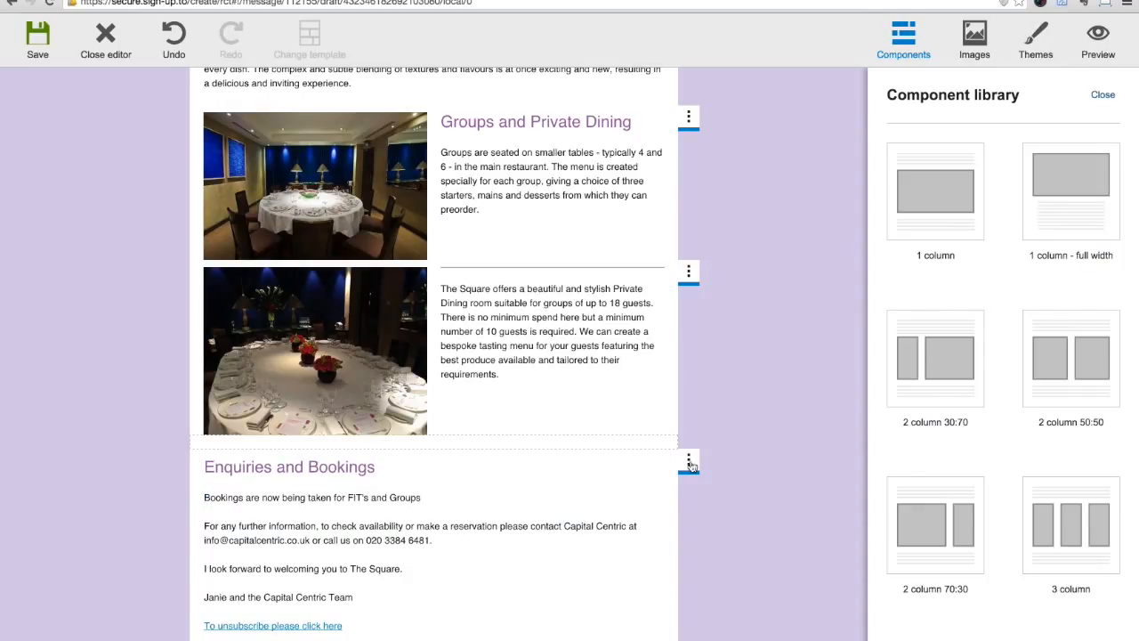
pyautogui.click(689, 461)
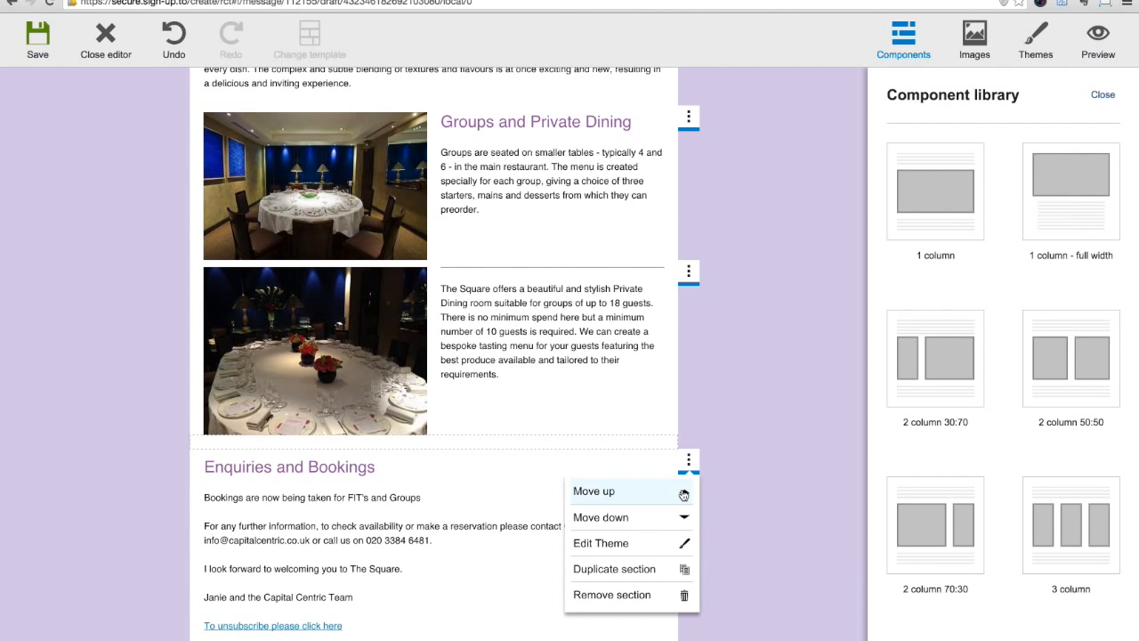
pyautogui.click(682, 491)
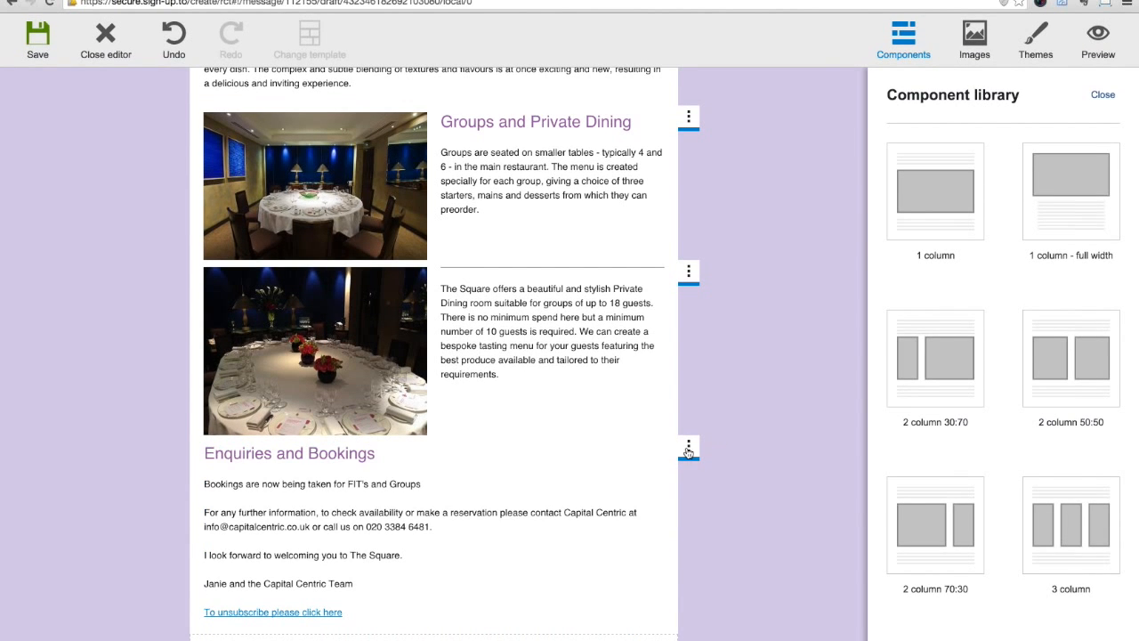
pyautogui.click(688, 453)
pyautogui.click(656, 477)
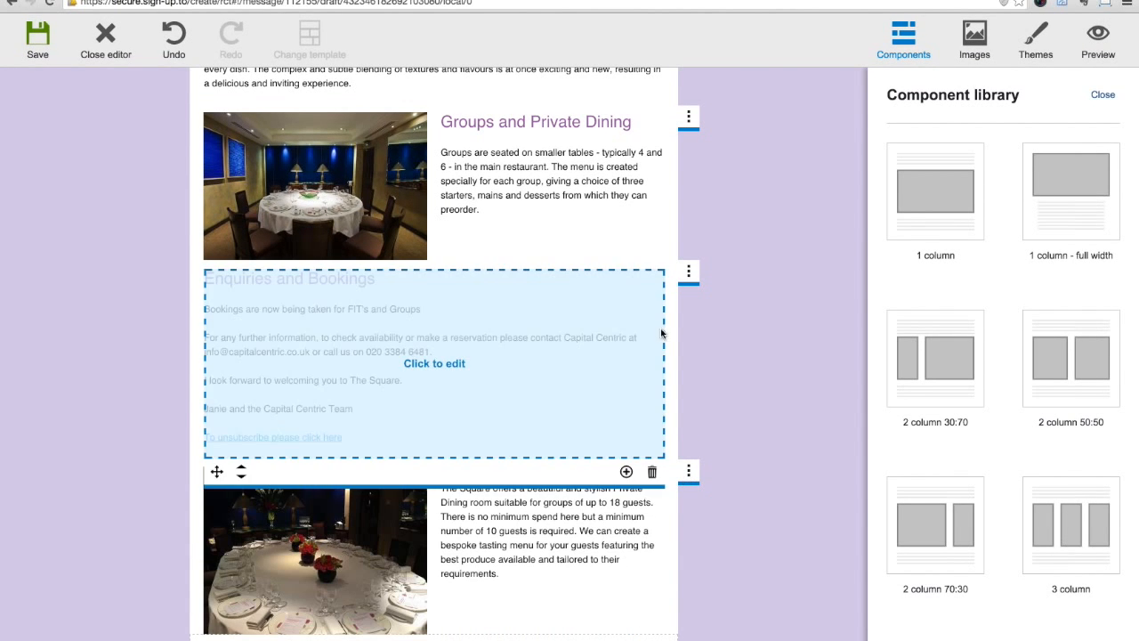
# Move the Enquiries and Bookings section back down two places, below the second private dining section and the empty section
pyautogui.click(688, 270)
pyautogui.click(683, 329)
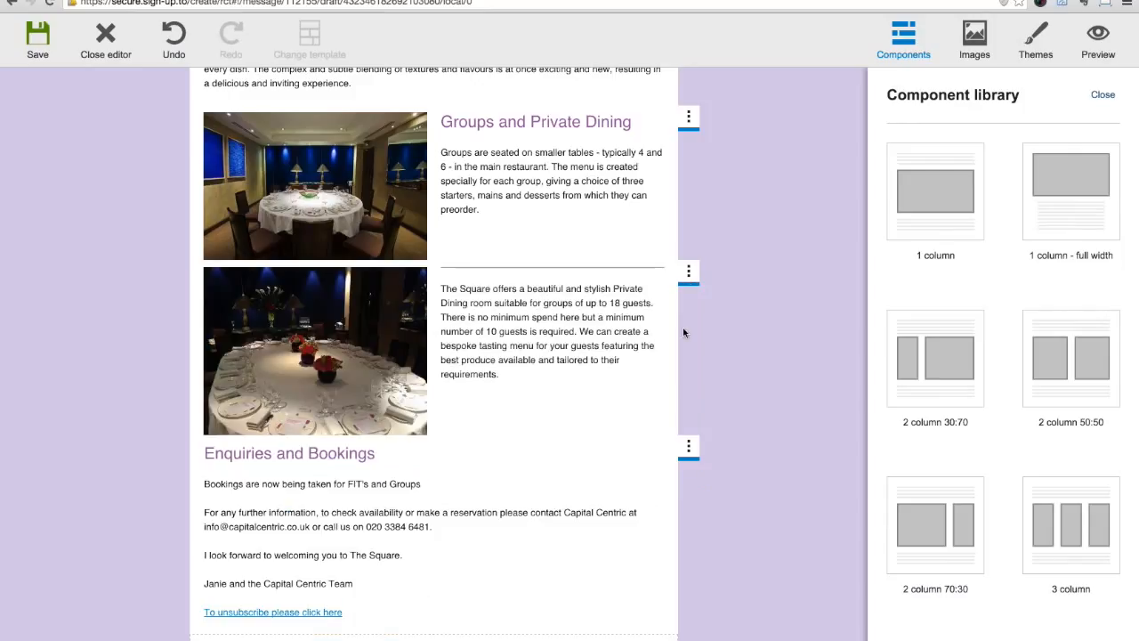
pyautogui.click(688, 447)
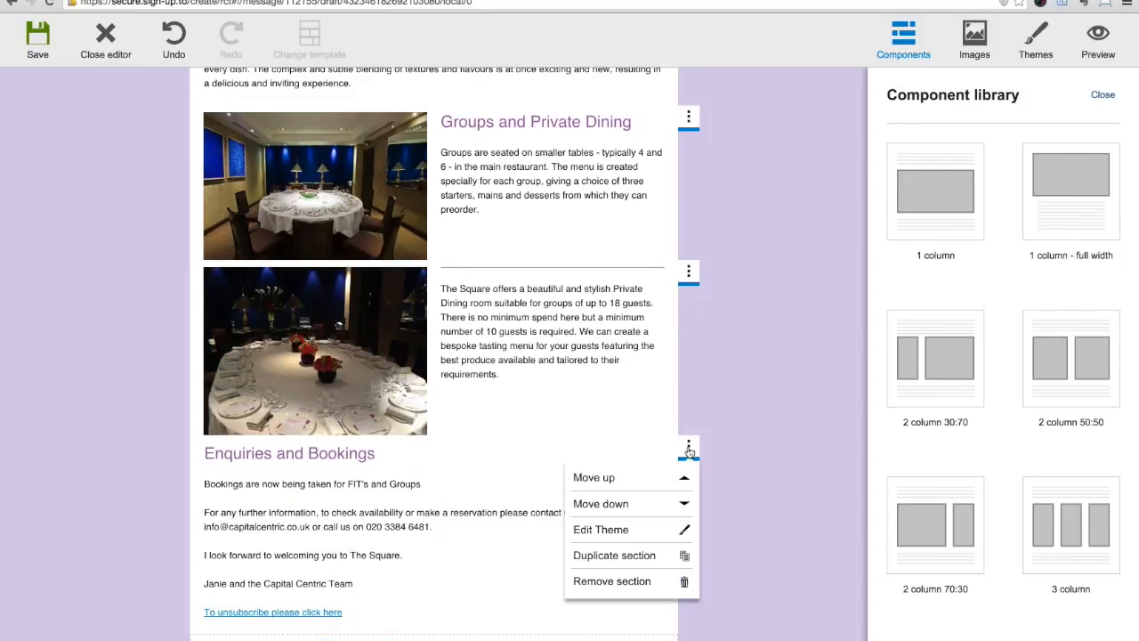
pyautogui.click(688, 505)
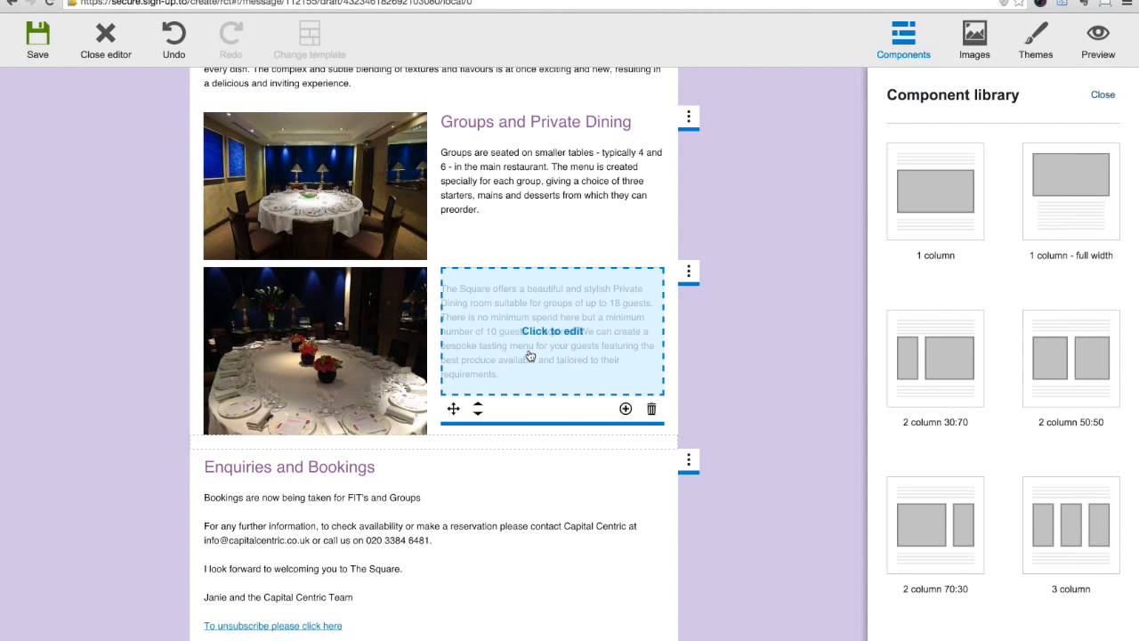
# Move The Square section above the large food photo and back down below it
pyautogui.scroll(3, 479, 398)
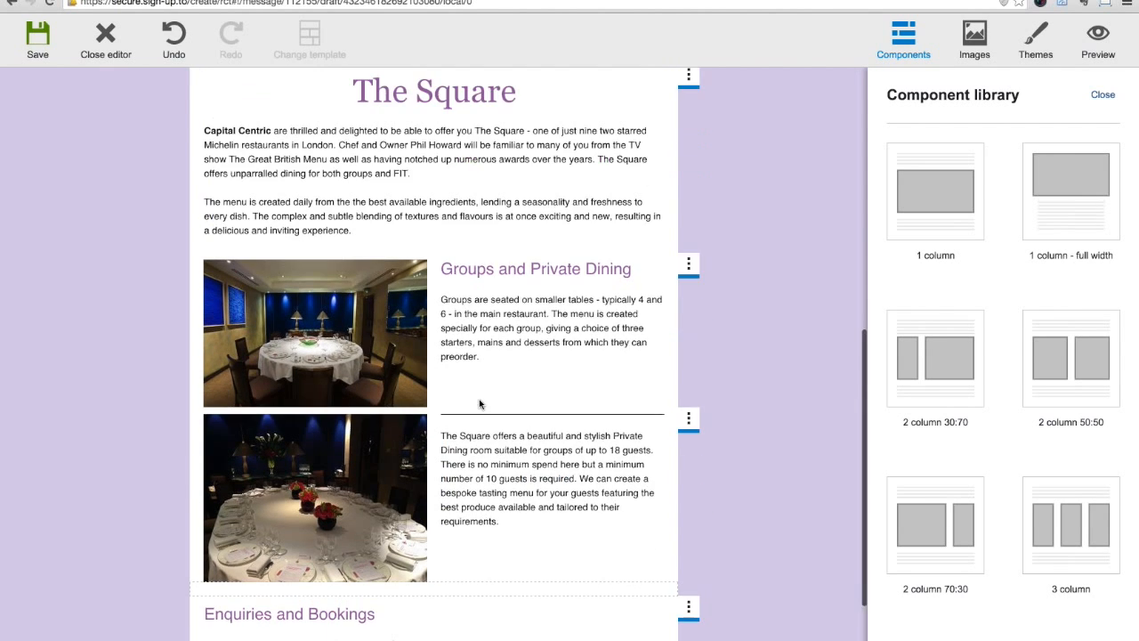
pyautogui.scroll(1, 479, 400)
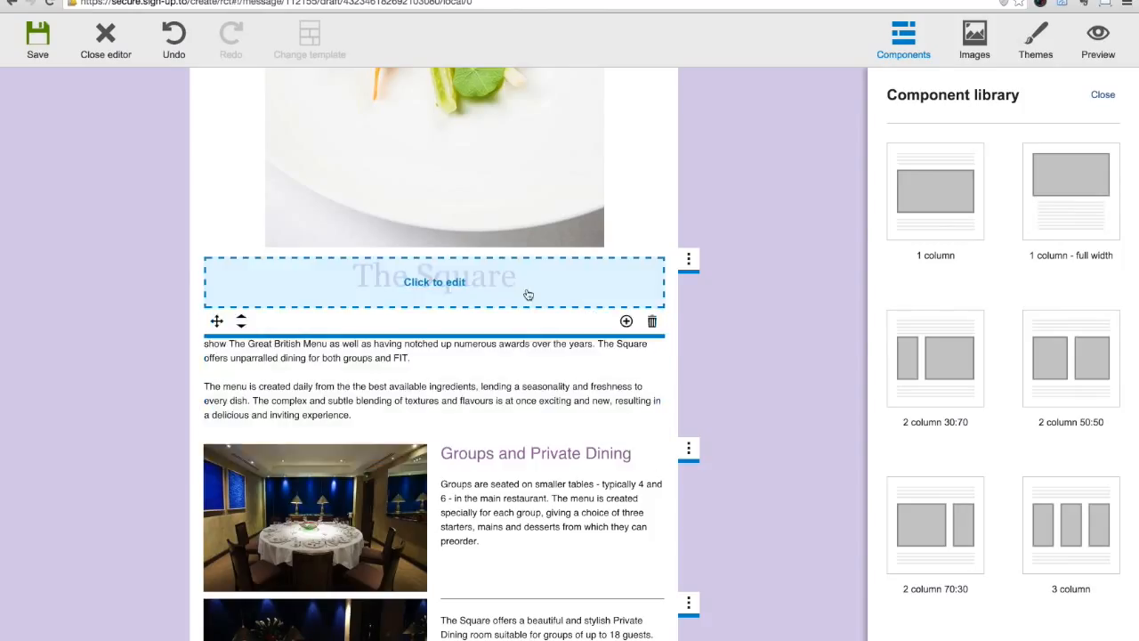
pyautogui.click(689, 262)
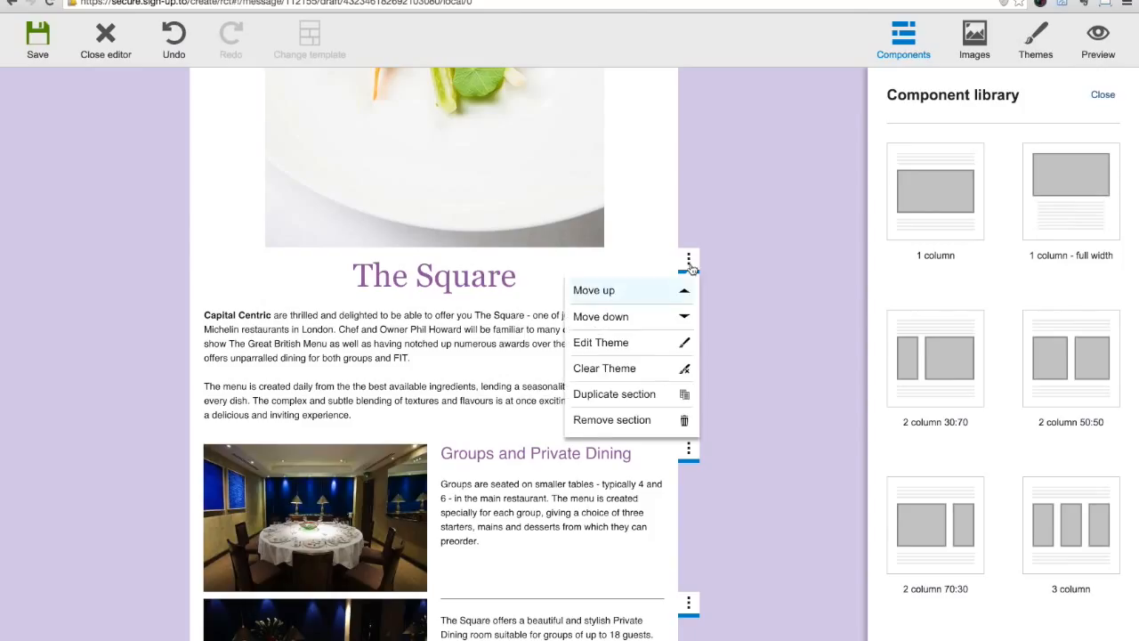
pyautogui.click(682, 290)
pyautogui.scroll(6, 685, 267)
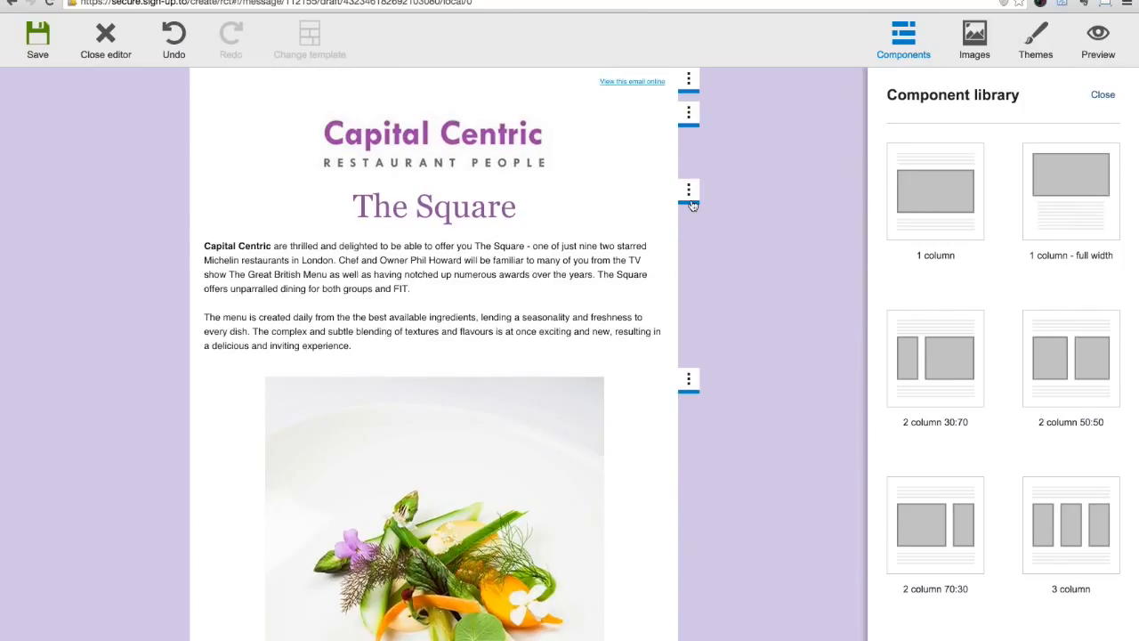
pyautogui.click(690, 194)
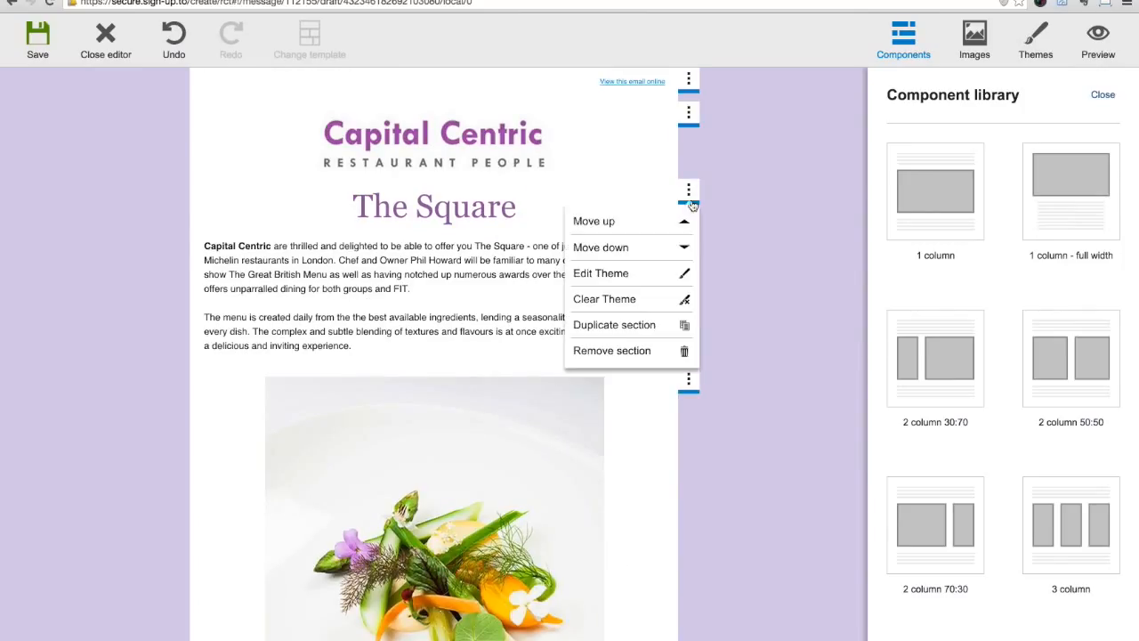
pyautogui.click(684, 247)
# Look at the link and alt text settings of the table2.jpg image beside Groups and Private Dining, and cancel without changes
pyautogui.scroll(-5, 682, 238)
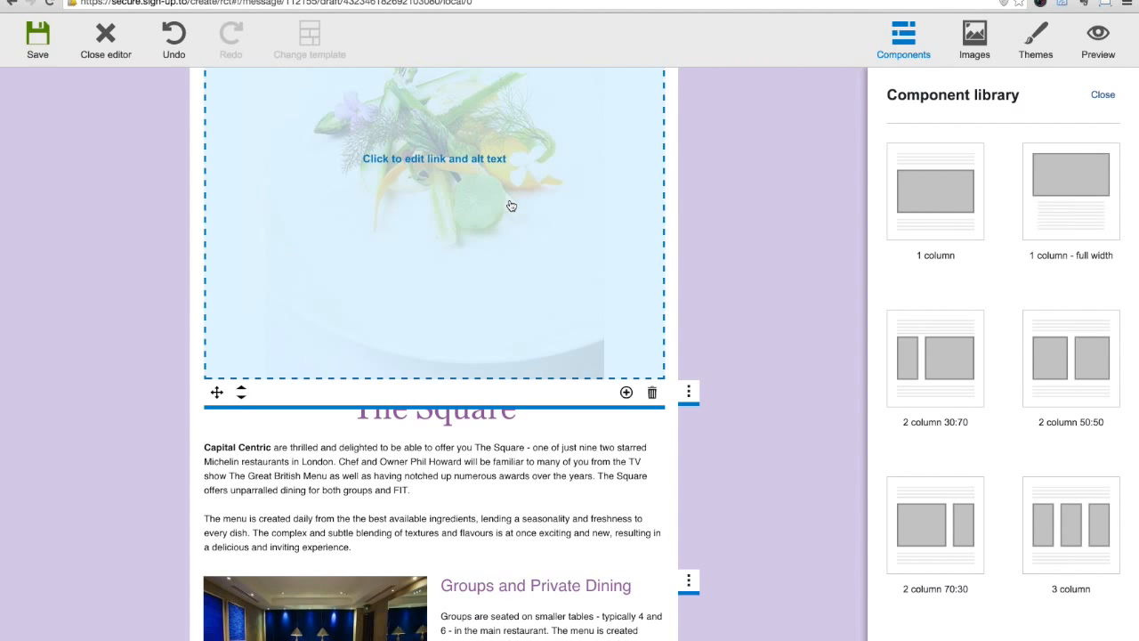
pyautogui.scroll(-4, 512, 204)
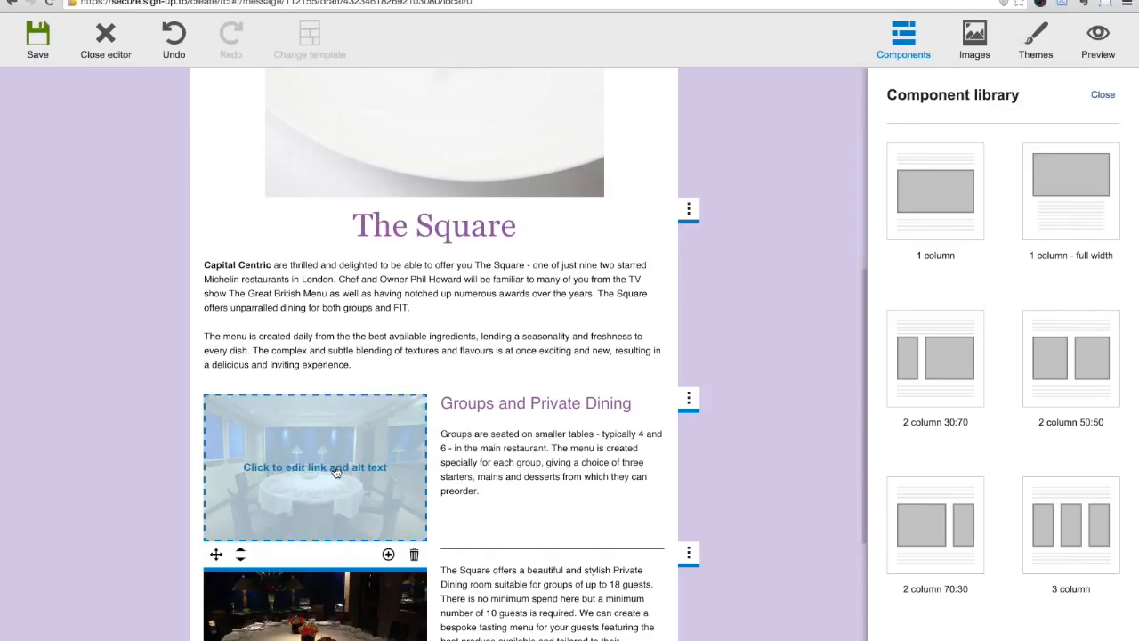
pyautogui.click(334, 467)
pyautogui.click(928, 327)
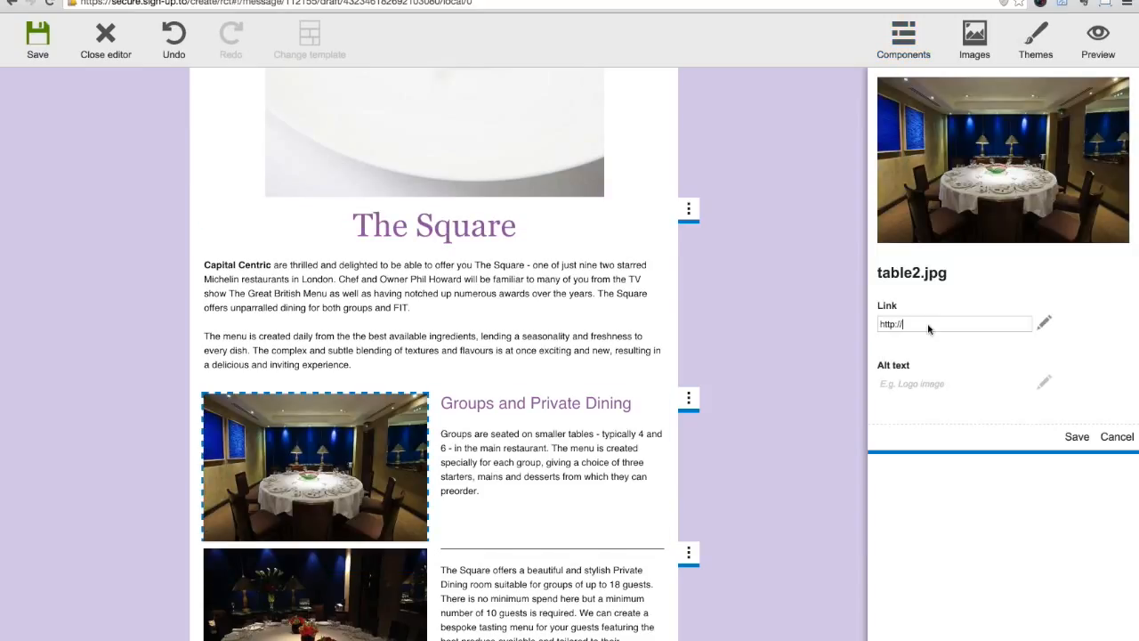
pyautogui.click(1117, 437)
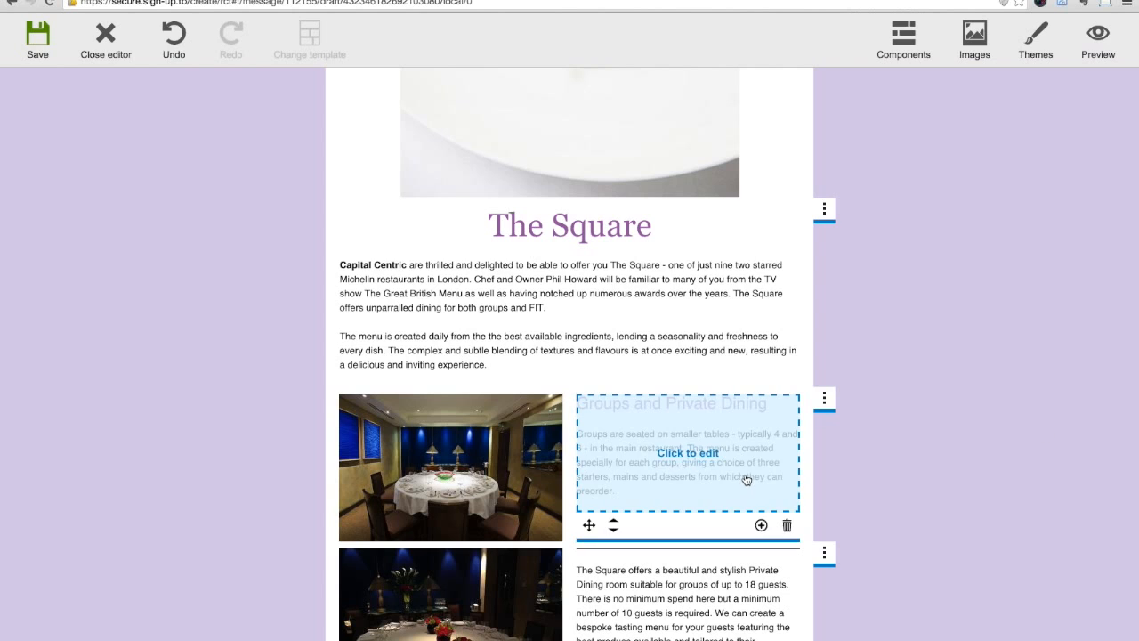
# View the text editor and Markdown cheat sheet for the introduction under The Square, and cancel without changes
pyautogui.click(588, 347)
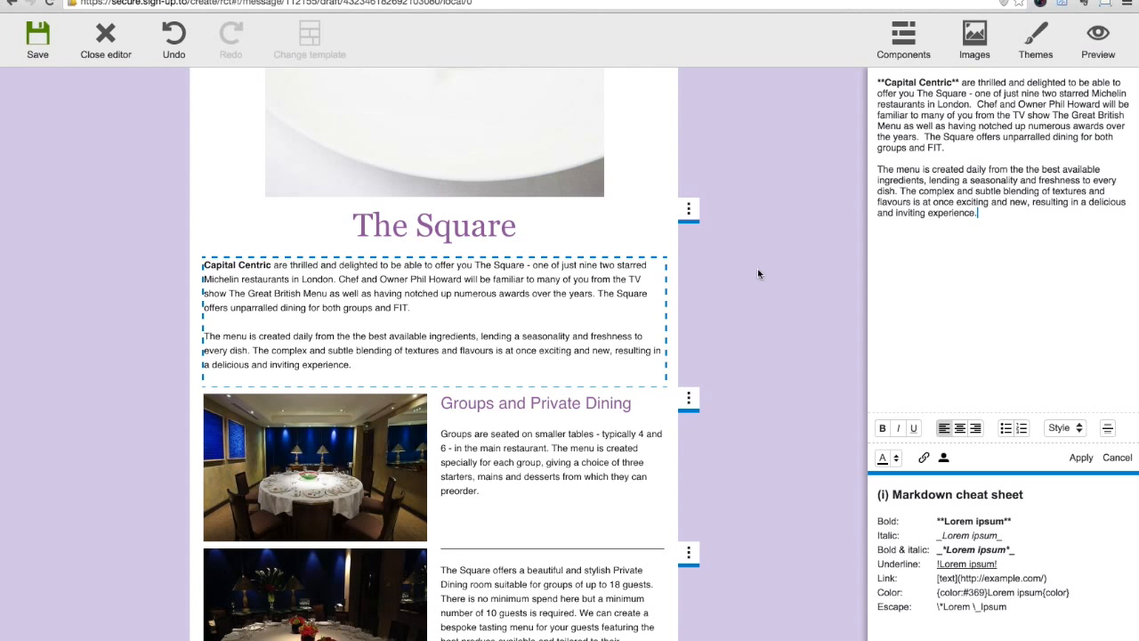
pyautogui.scroll(1, 758, 273)
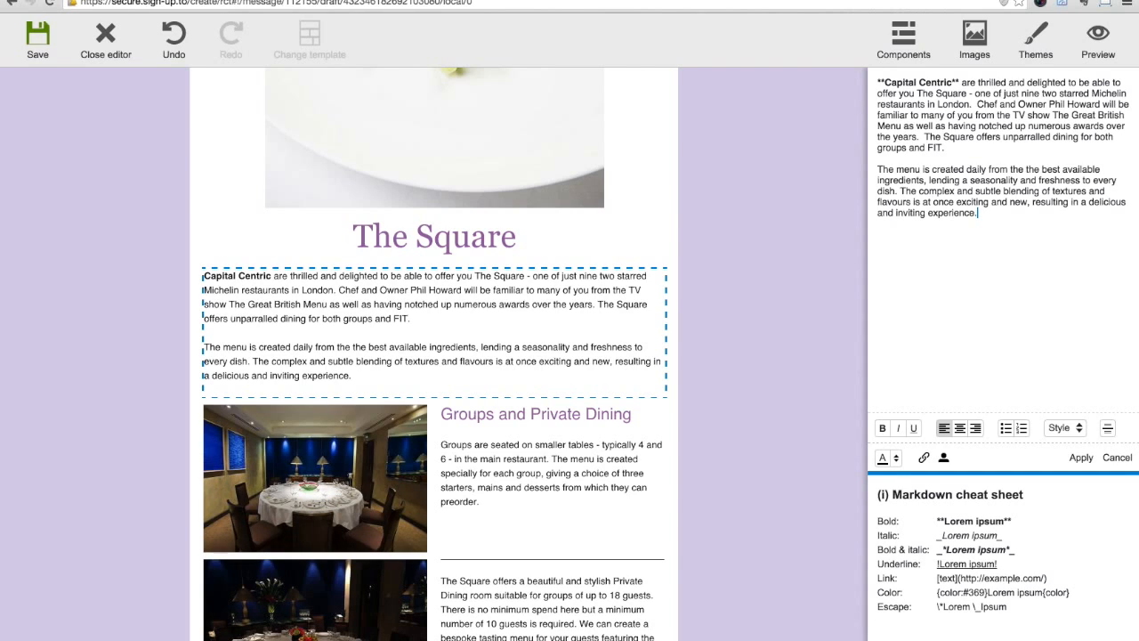
pyautogui.click(1117, 457)
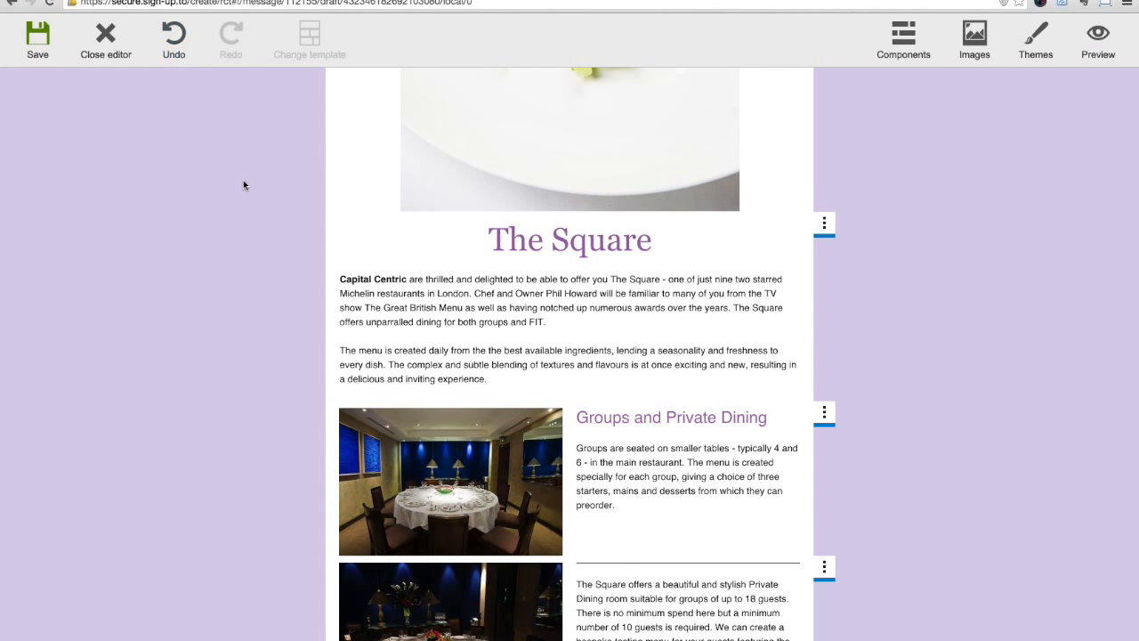
# Undo the last move of The Square section and redo it
pyautogui.scroll(-3, 243, 183)
pyautogui.scroll(-3, 243, 184)
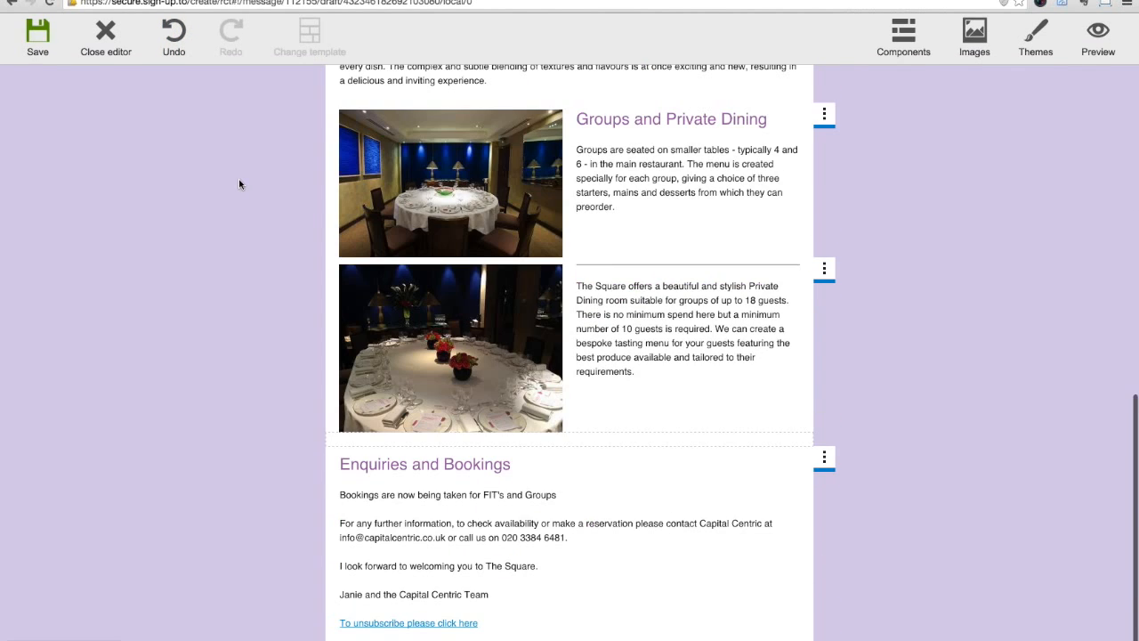
pyautogui.click(198, 43)
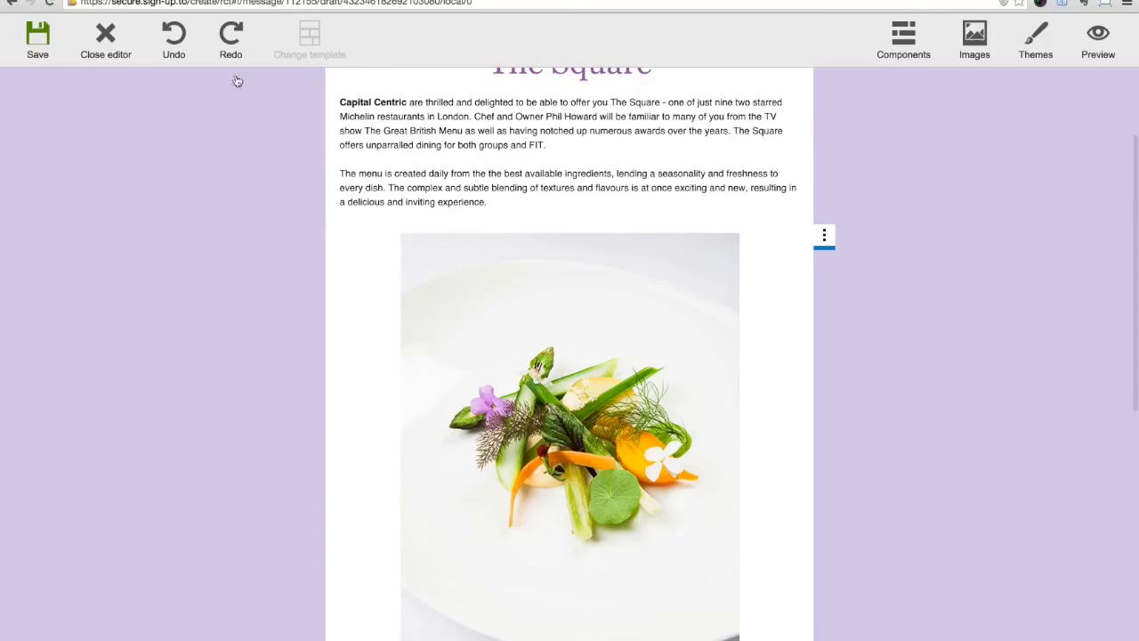
pyautogui.click(231, 42)
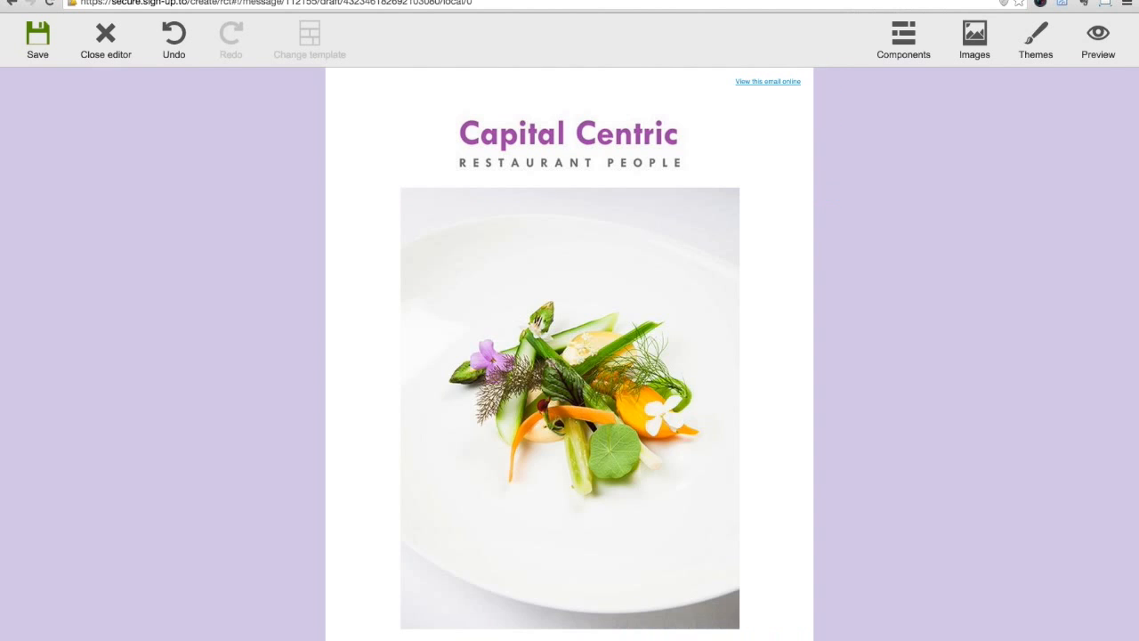
# Insert a 4 column component between The Square introduction and the Groups and Private Dining section
pyautogui.click(906, 43)
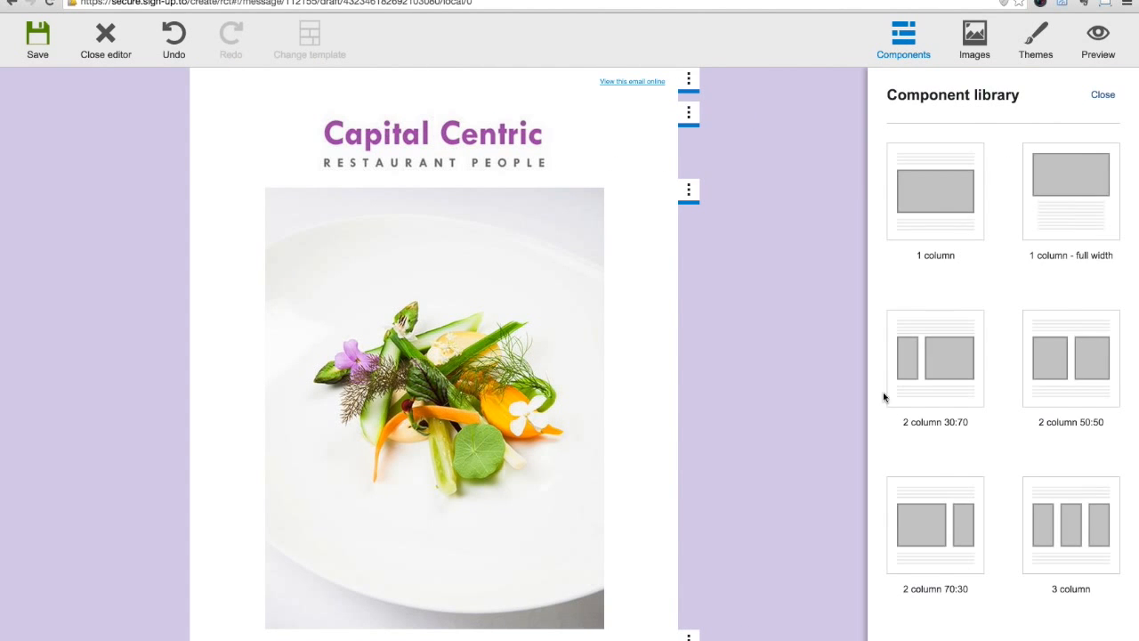
pyautogui.scroll(-5, 757, 371)
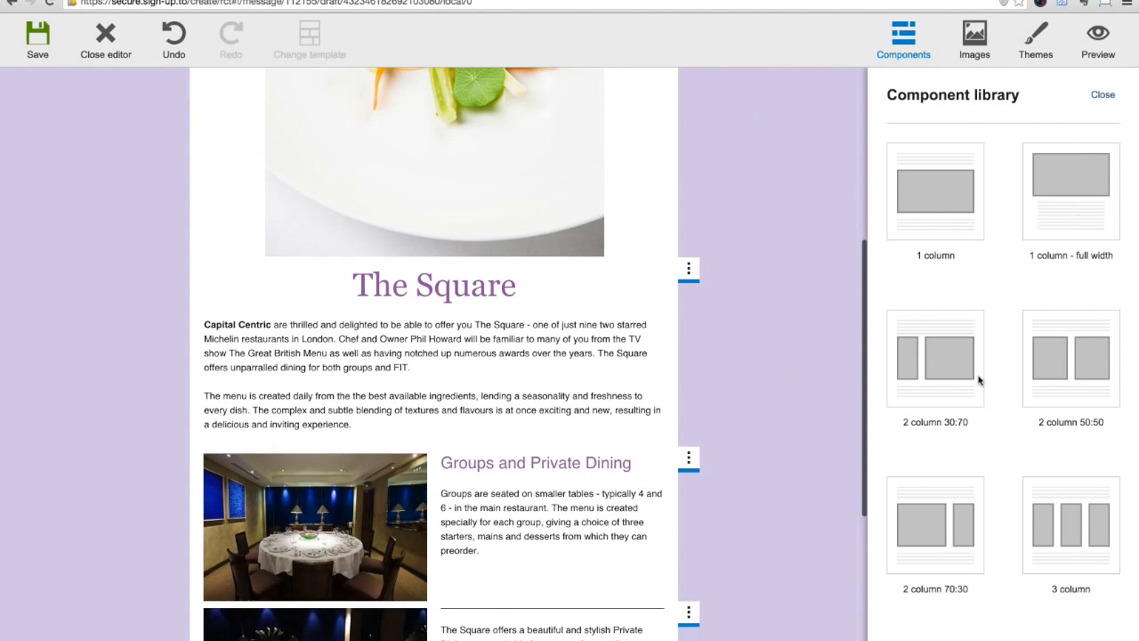
pyautogui.scroll(-3, 979, 380)
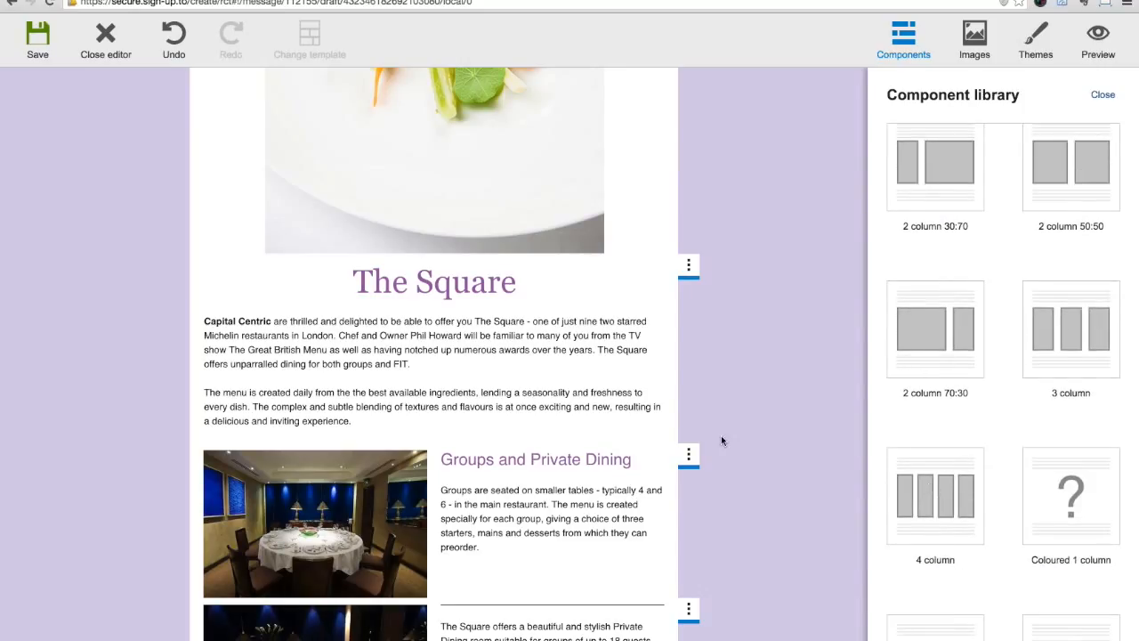
pyautogui.moveTo(684, 429); pyautogui.dragTo(587, 428)
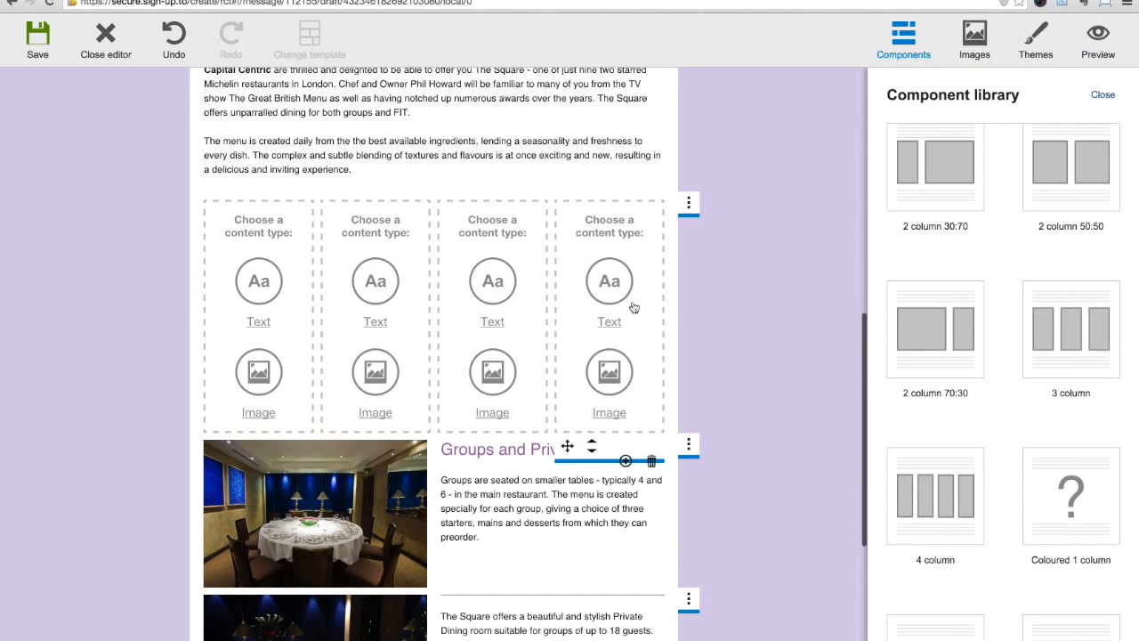
# Fill all four columns of the empty section with the table2.jpg image from the image library
pyautogui.click(968, 40)
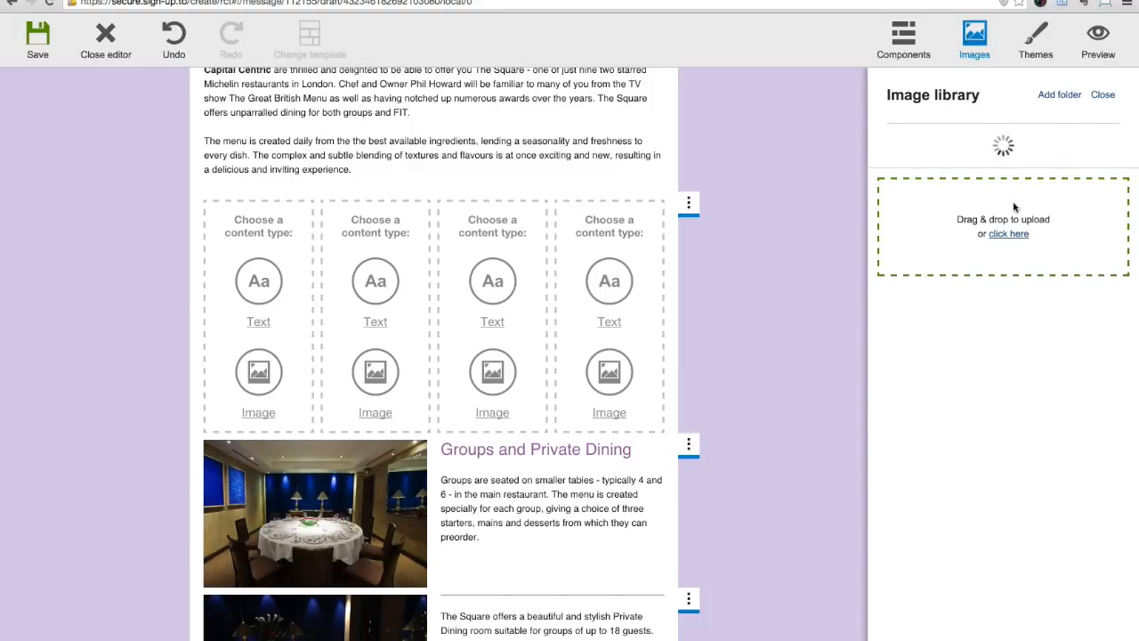
pyautogui.moveTo(1057, 182); pyautogui.dragTo(258, 258)
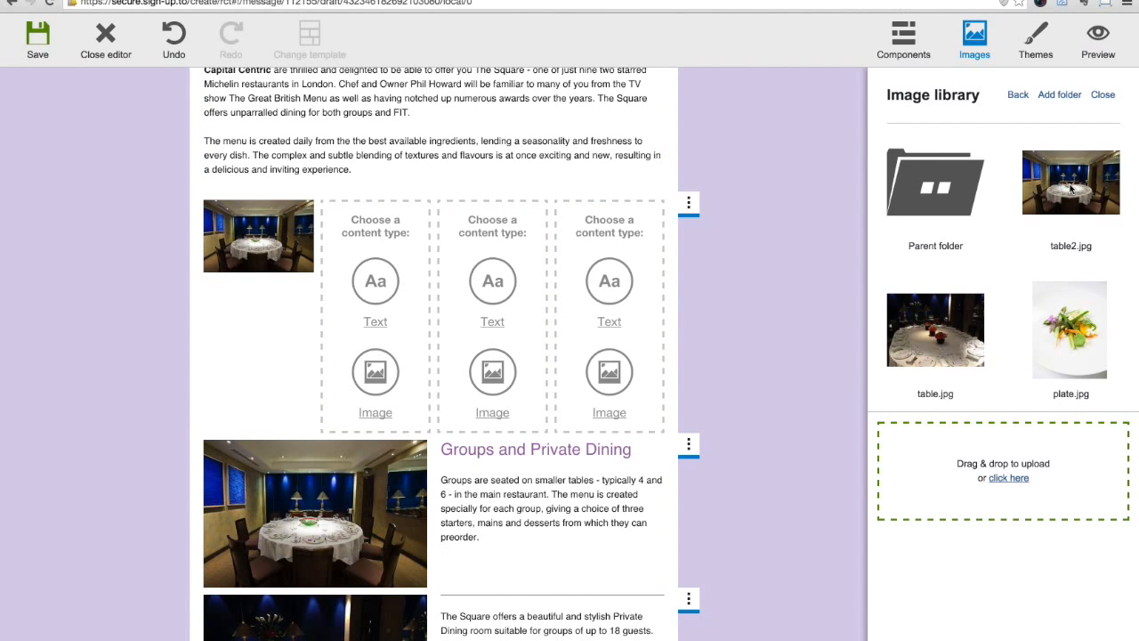
pyautogui.moveTo(939, 335); pyautogui.dragTo(872, 310)
pyautogui.moveTo(1082, 195); pyautogui.dragTo(378, 274)
pyautogui.moveTo(1069, 198); pyautogui.dragTo(668, 292)
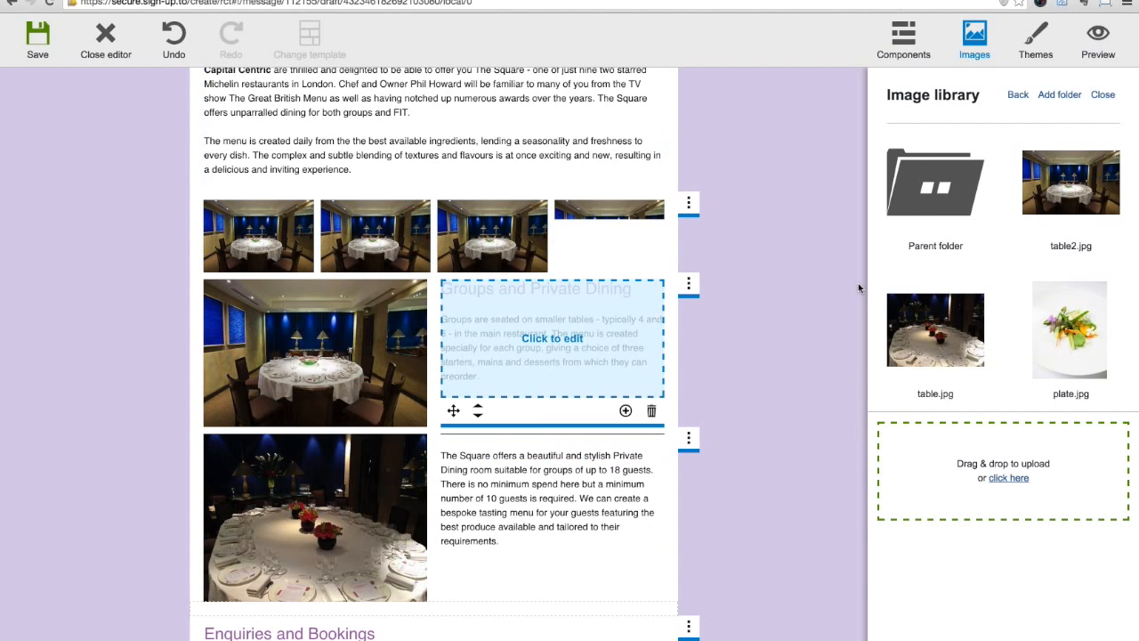
# Duplicate the four-image section below The Square introduction, and remove both the copy and the original
pyautogui.click(688, 204)
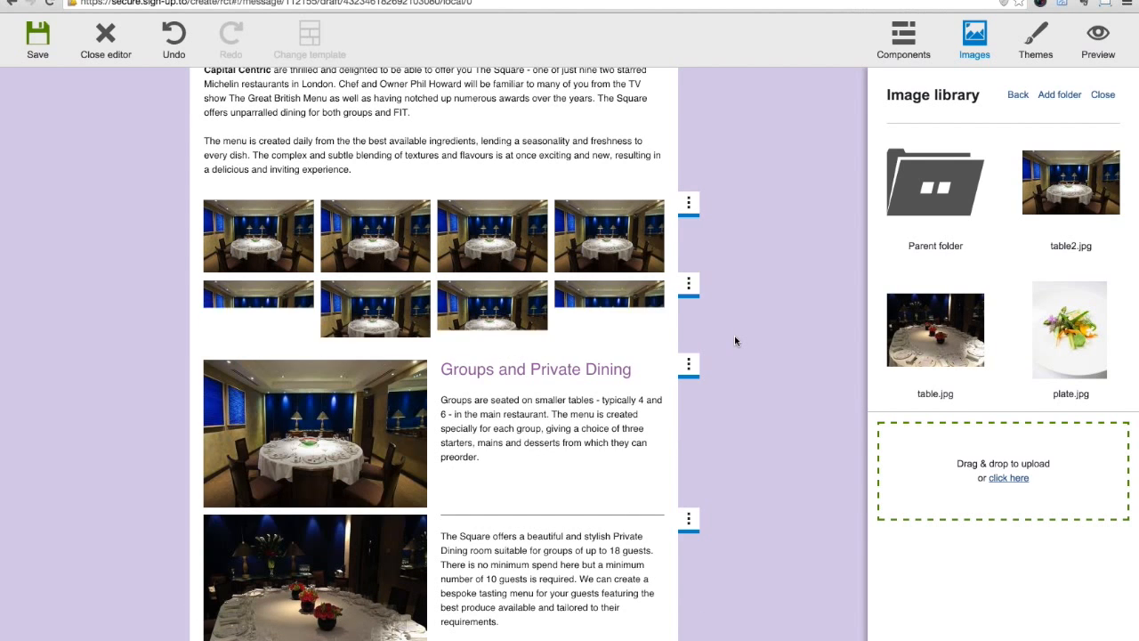
pyautogui.scroll(3, 677, 241)
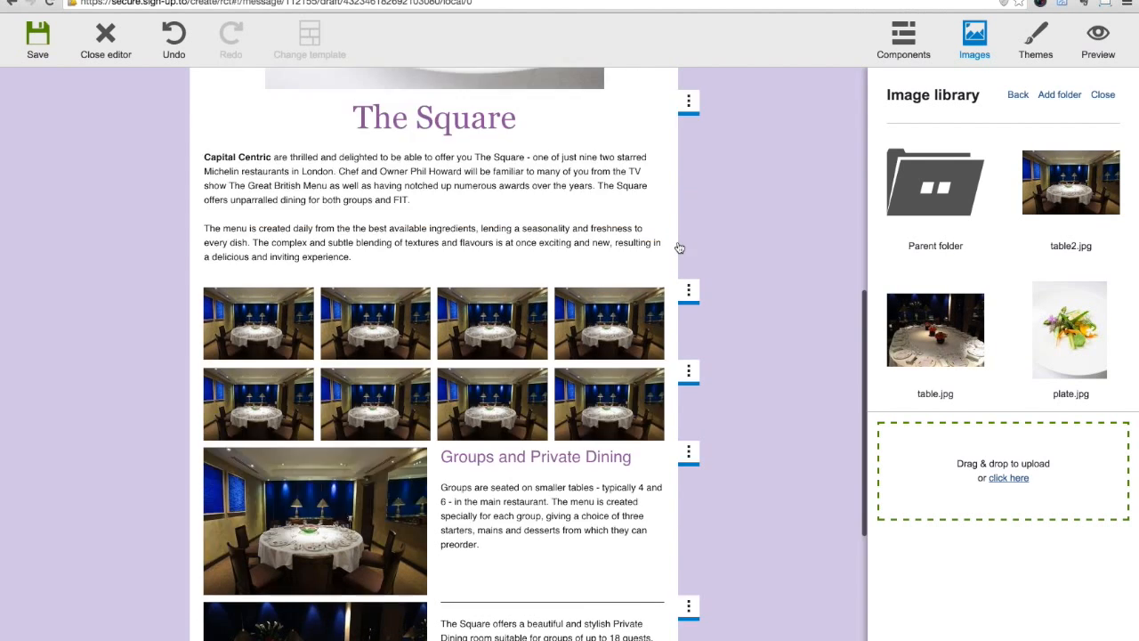
pyautogui.scroll(-4, 677, 241)
pyautogui.click(690, 250)
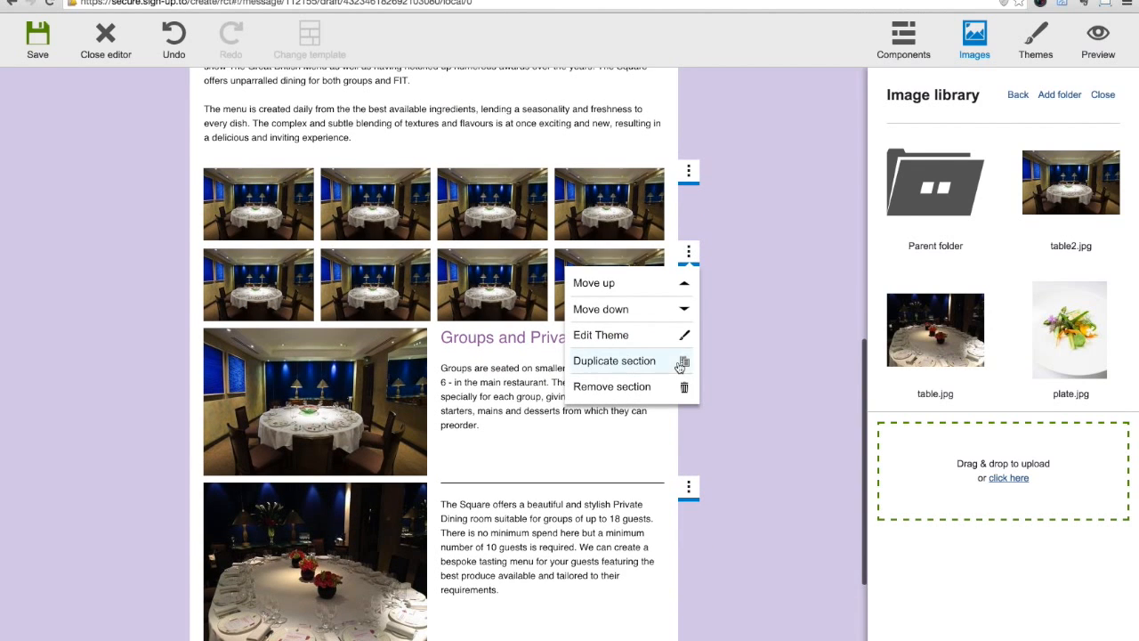
pyautogui.click(681, 384)
pyautogui.click(687, 175)
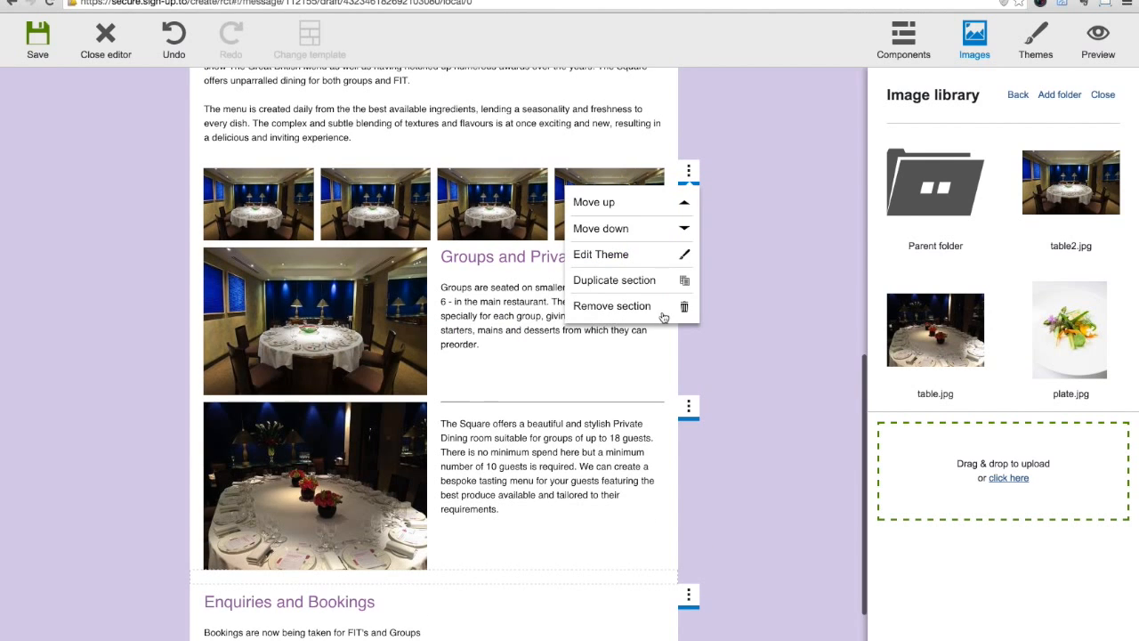
pyautogui.click(670, 313)
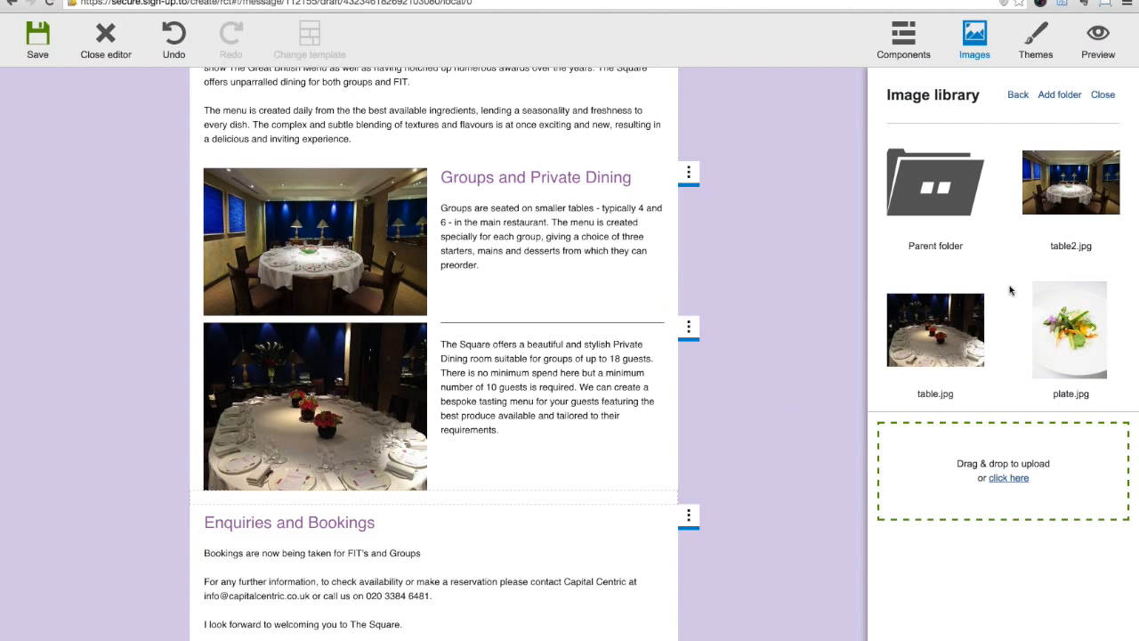
# Insert the Custom Navigation component from the component library above the Capital Centric logo
pyautogui.scroll(-3, 1009, 290)
pyautogui.scroll(3, 996, 222)
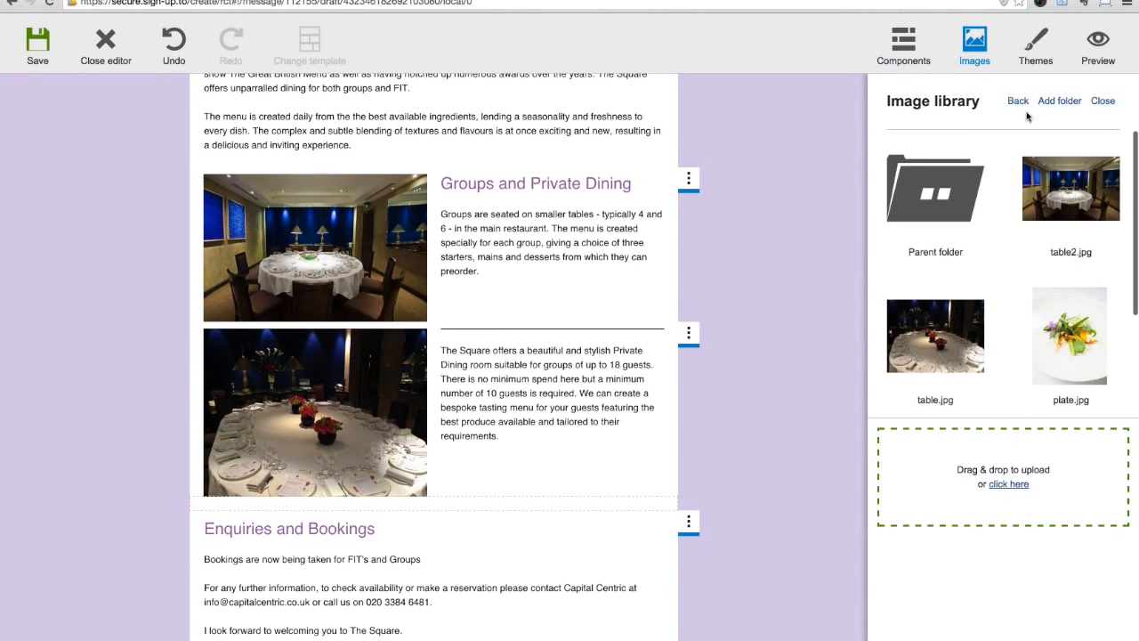
pyautogui.click(904, 44)
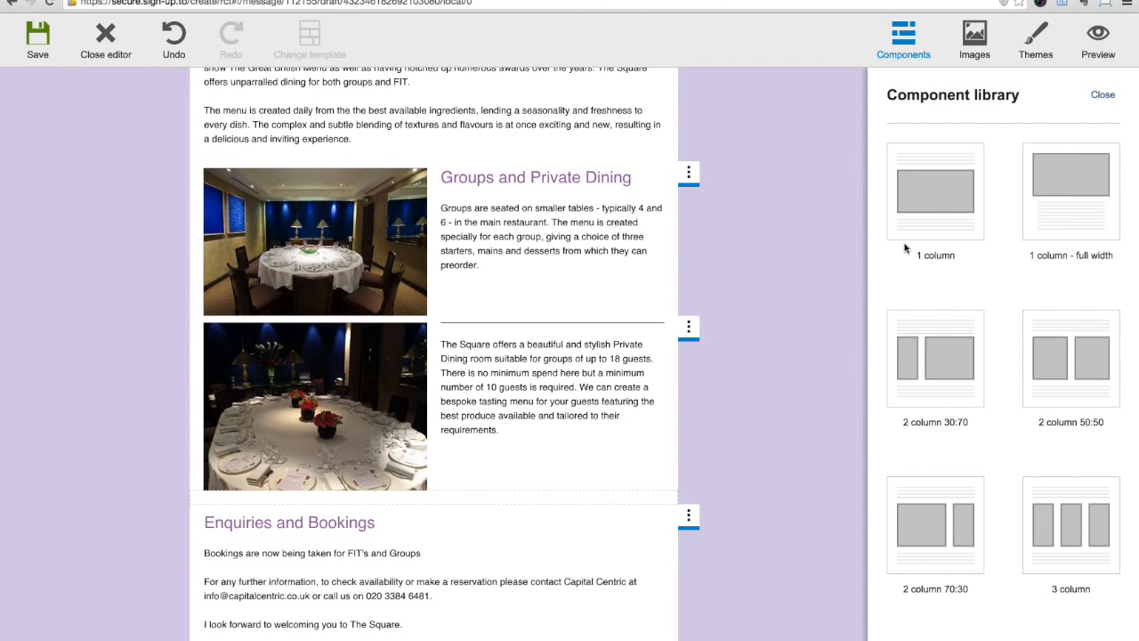
pyautogui.scroll(10, 709, 280)
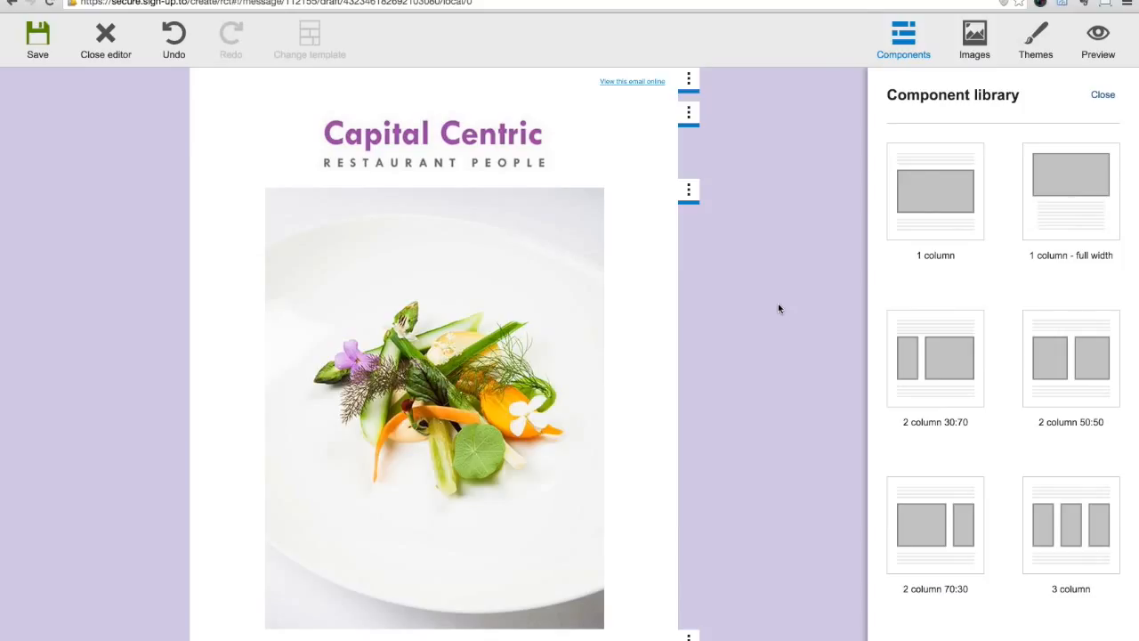
pyautogui.scroll(-1, 772, 303)
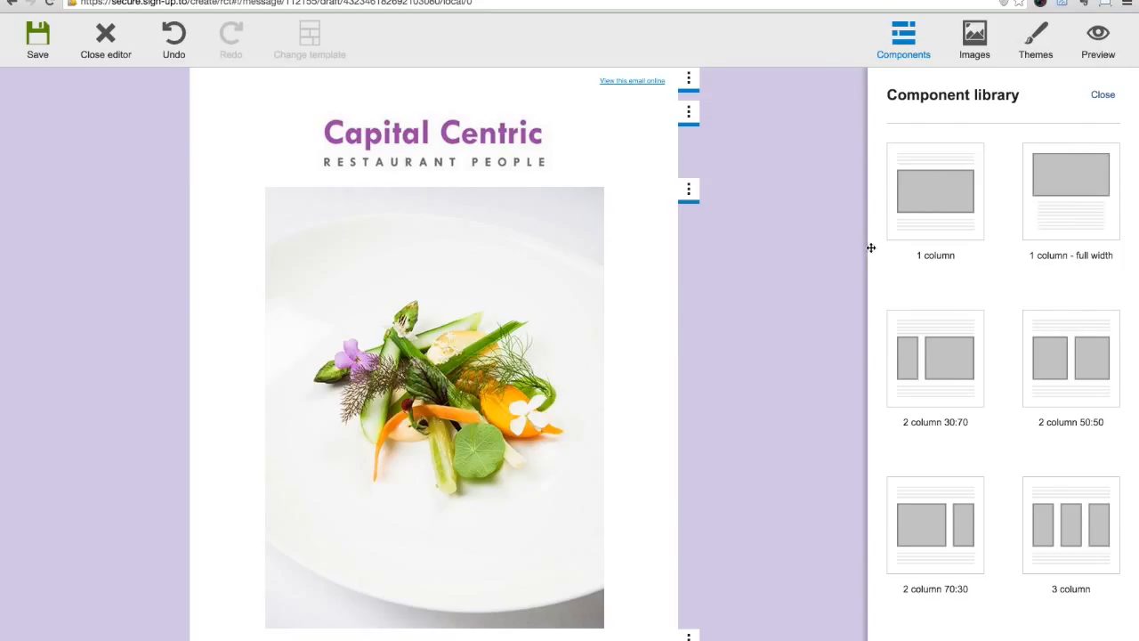
pyautogui.scroll(-3, 872, 250)
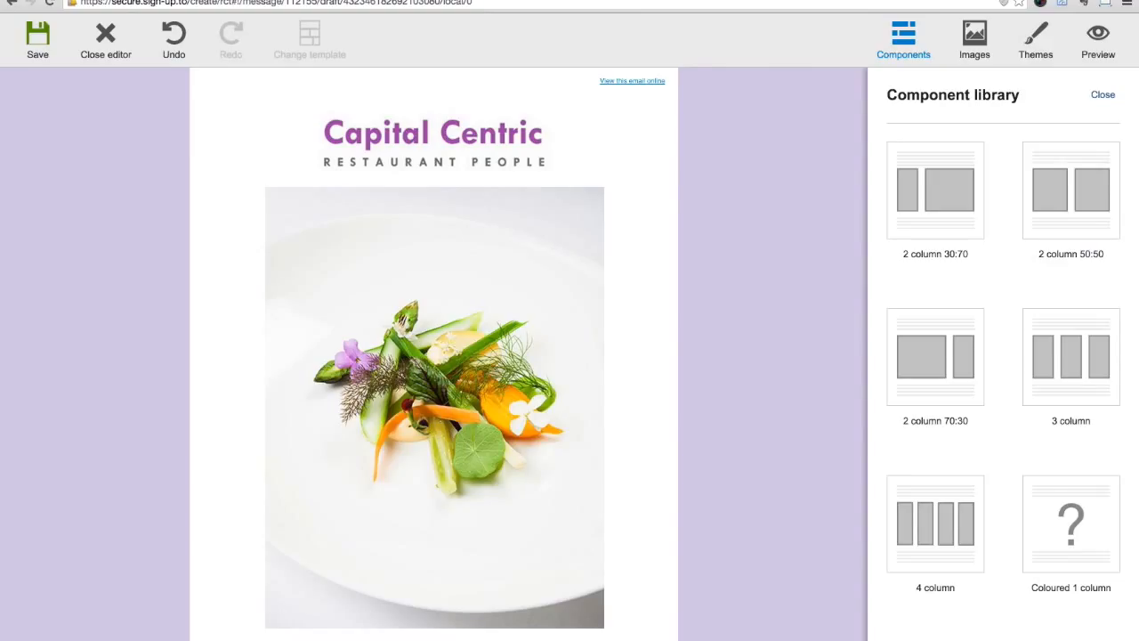
pyautogui.scroll(-2, 1038, 389)
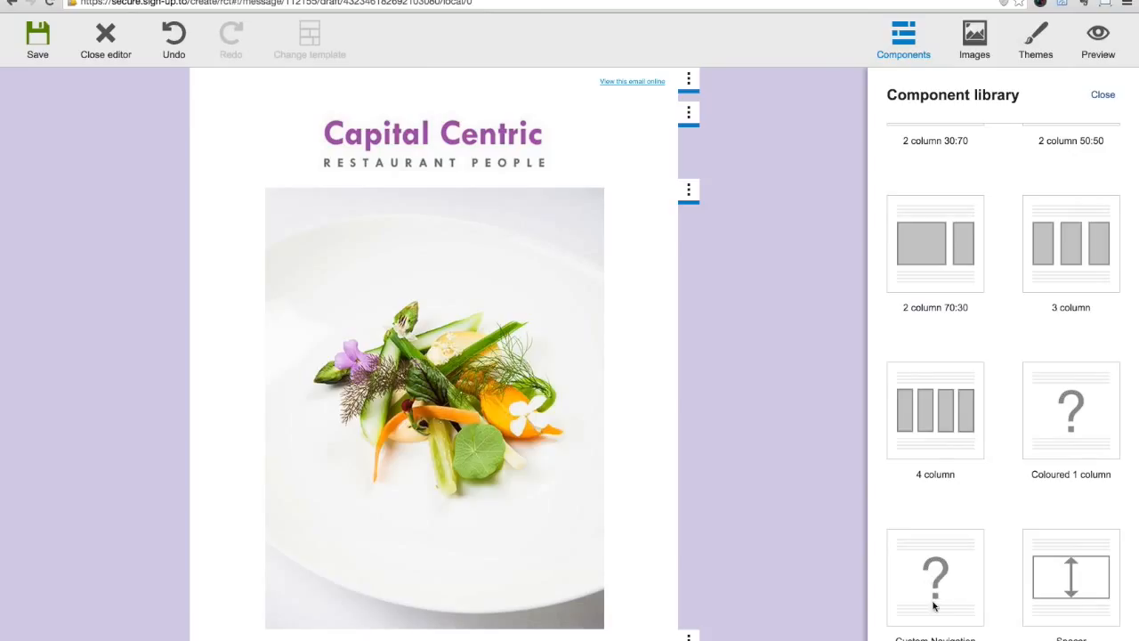
pyautogui.moveTo(933, 587); pyautogui.dragTo(587, 100)
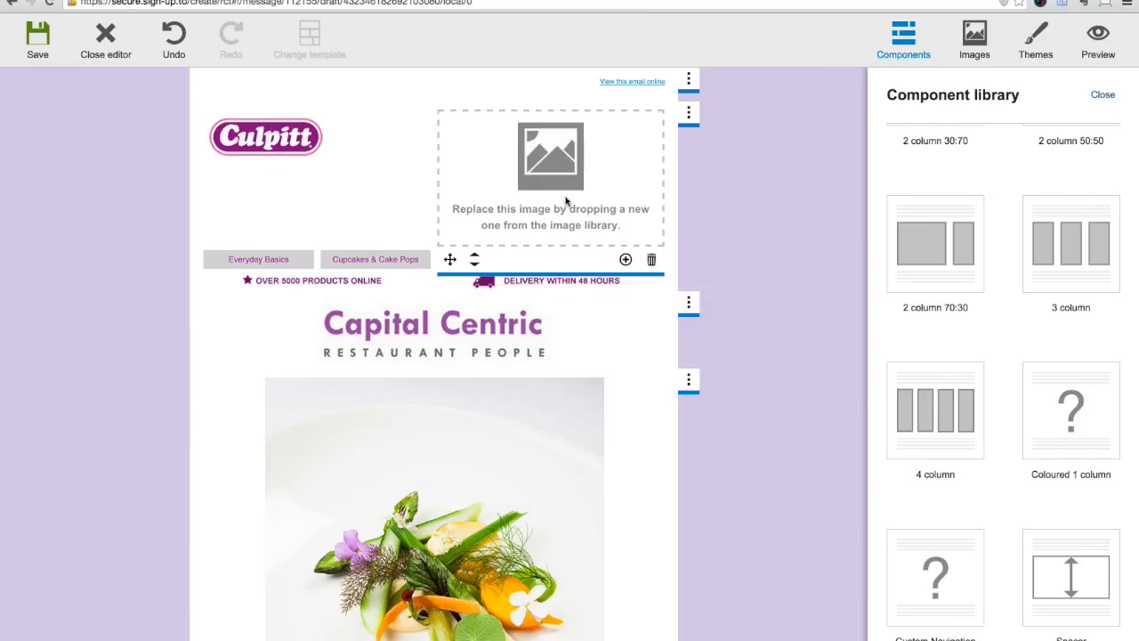
# Delete the image placeholder in the Custom Navigation section and remove the whole section
pyautogui.click(651, 259)
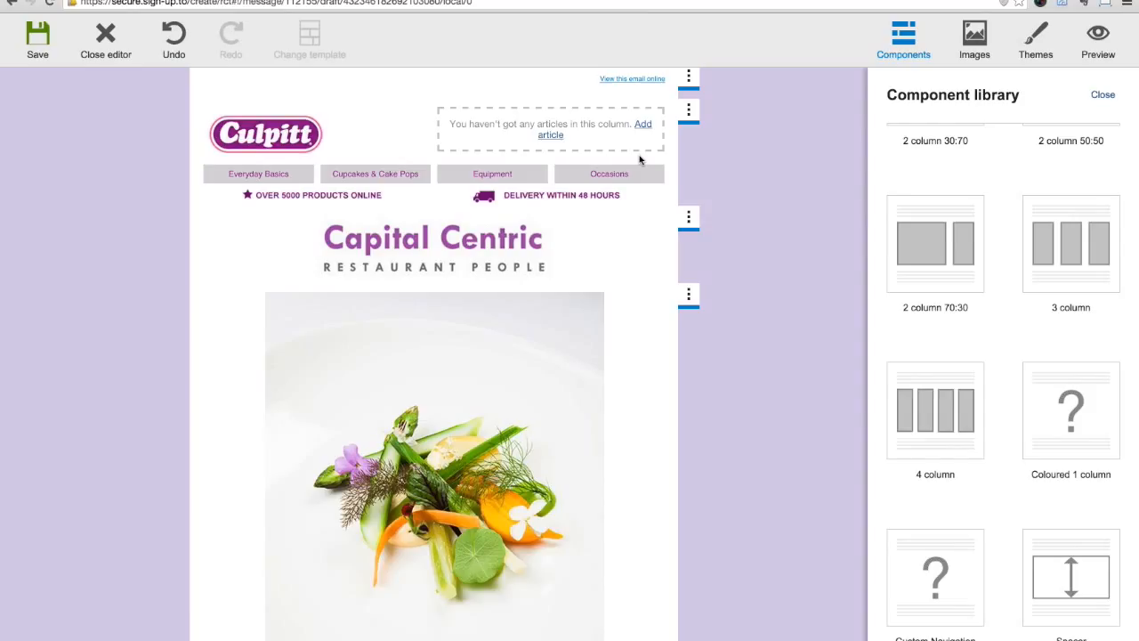
pyautogui.click(688, 112)
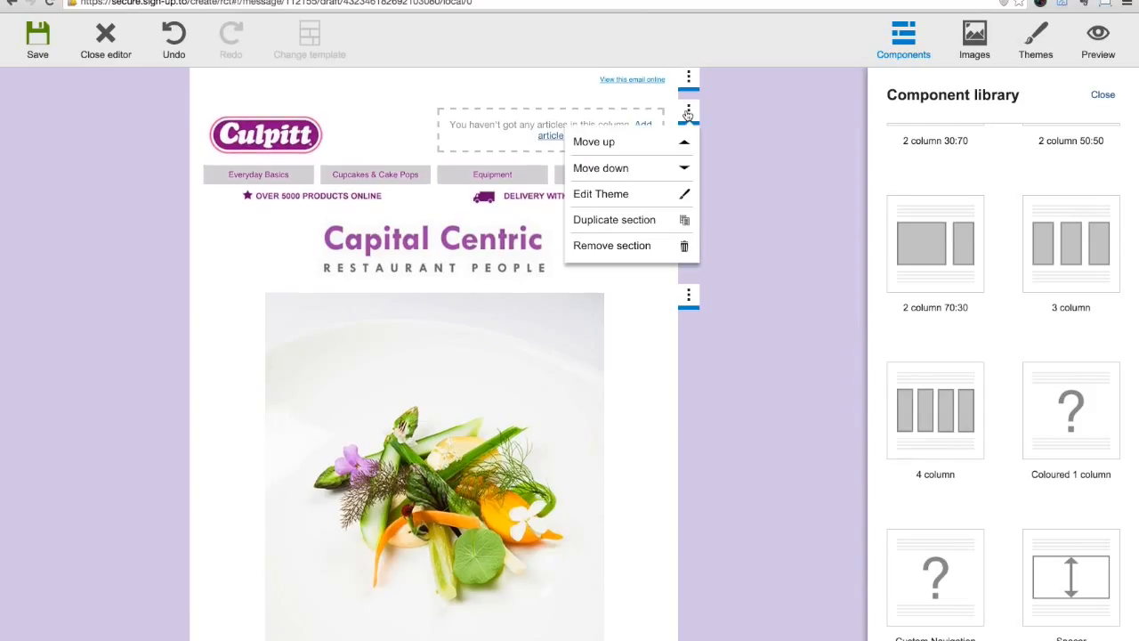
pyautogui.click(658, 245)
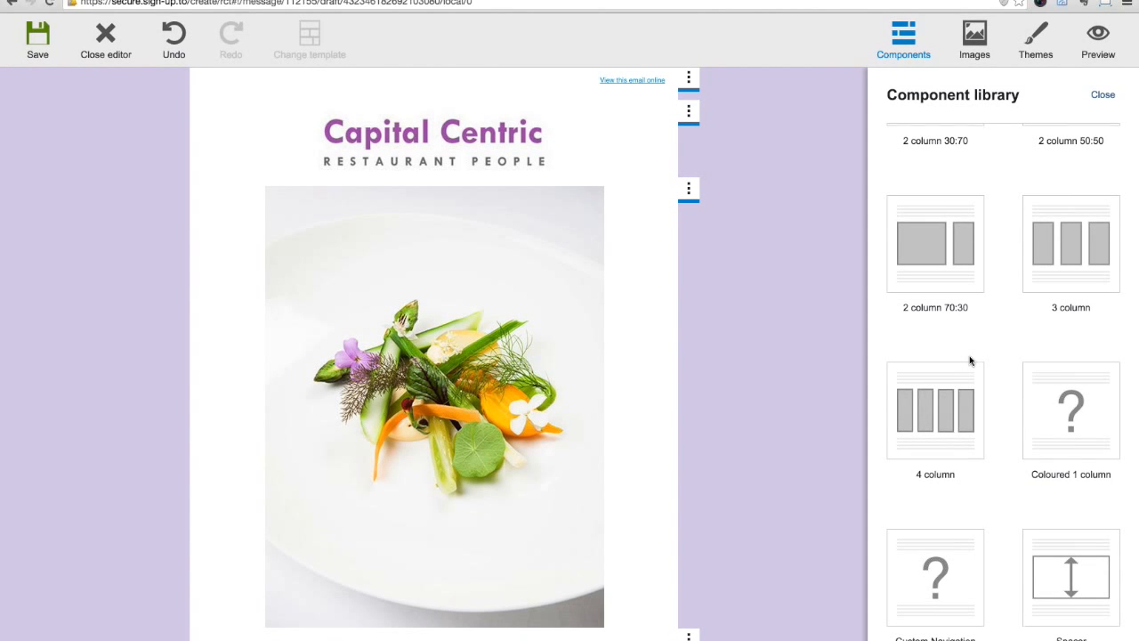
# Add a 1 column - full width section with the table2.jpg image below the logo, and remove that section
pyautogui.scroll(5, 970, 360)
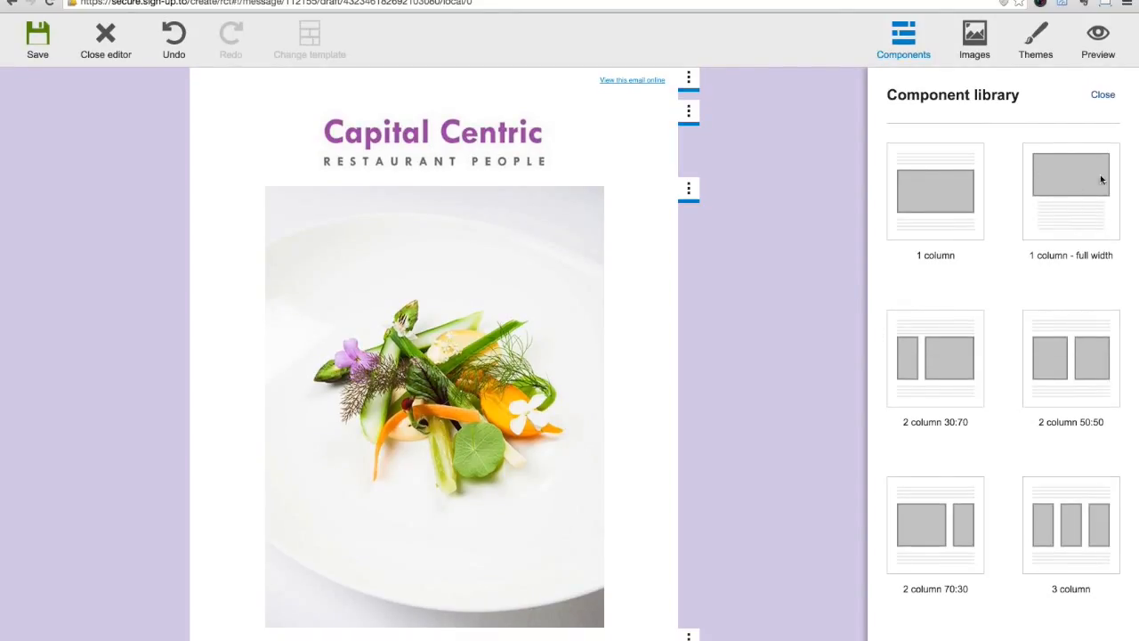
pyautogui.moveTo(1075, 169); pyautogui.dragTo(594, 152)
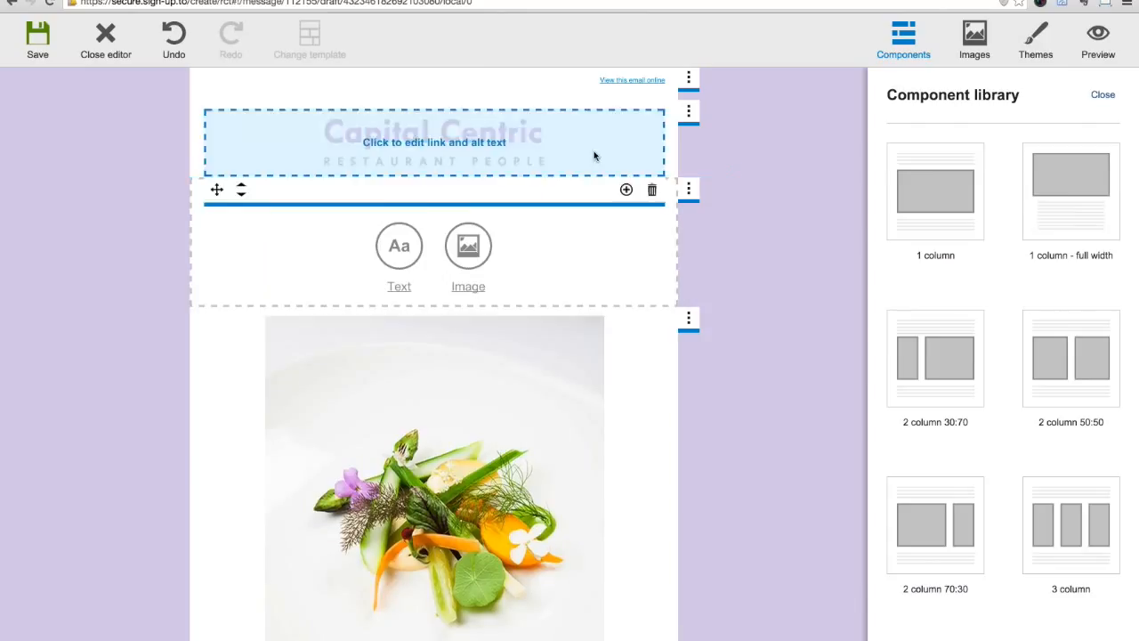
pyautogui.click(966, 39)
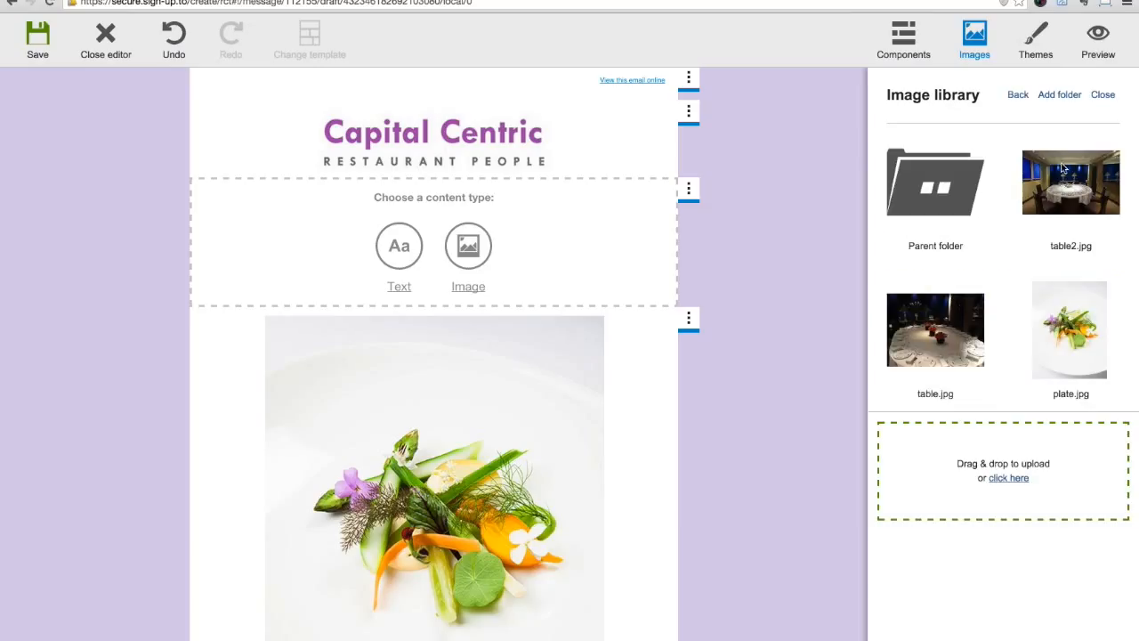
pyautogui.click(1062, 169)
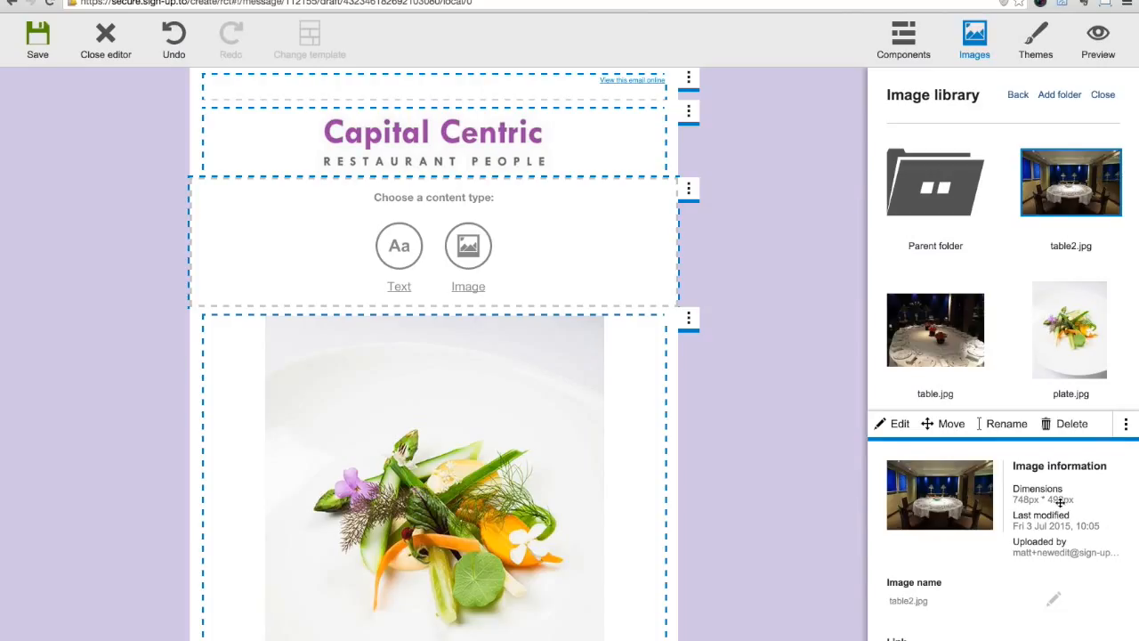
pyautogui.moveTo(833, 210); pyautogui.dragTo(537, 251)
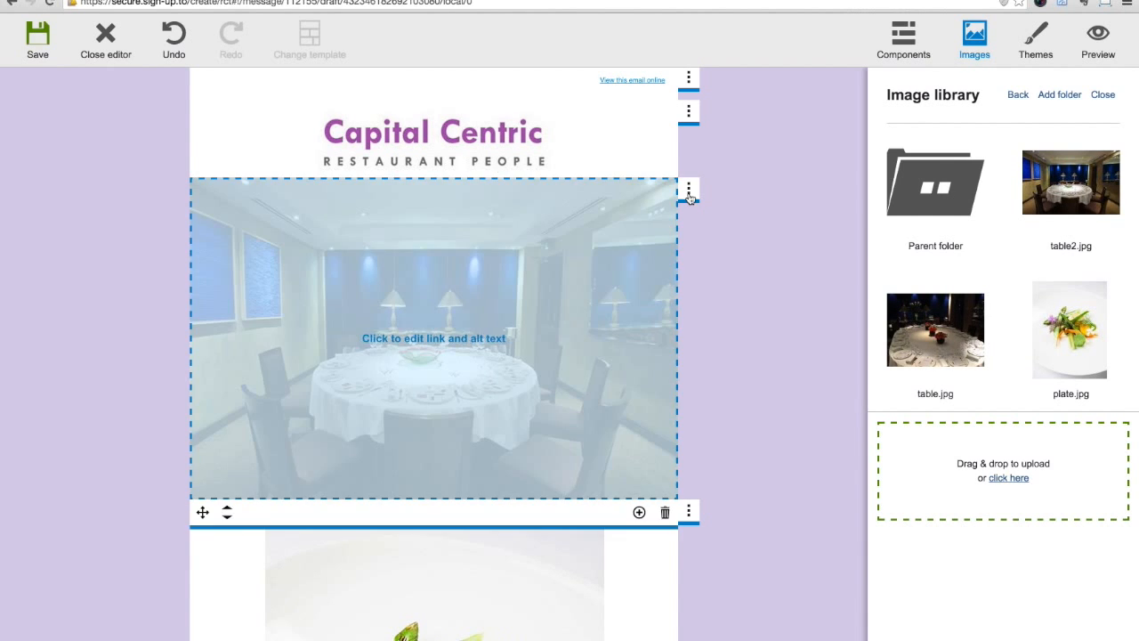
pyautogui.click(689, 191)
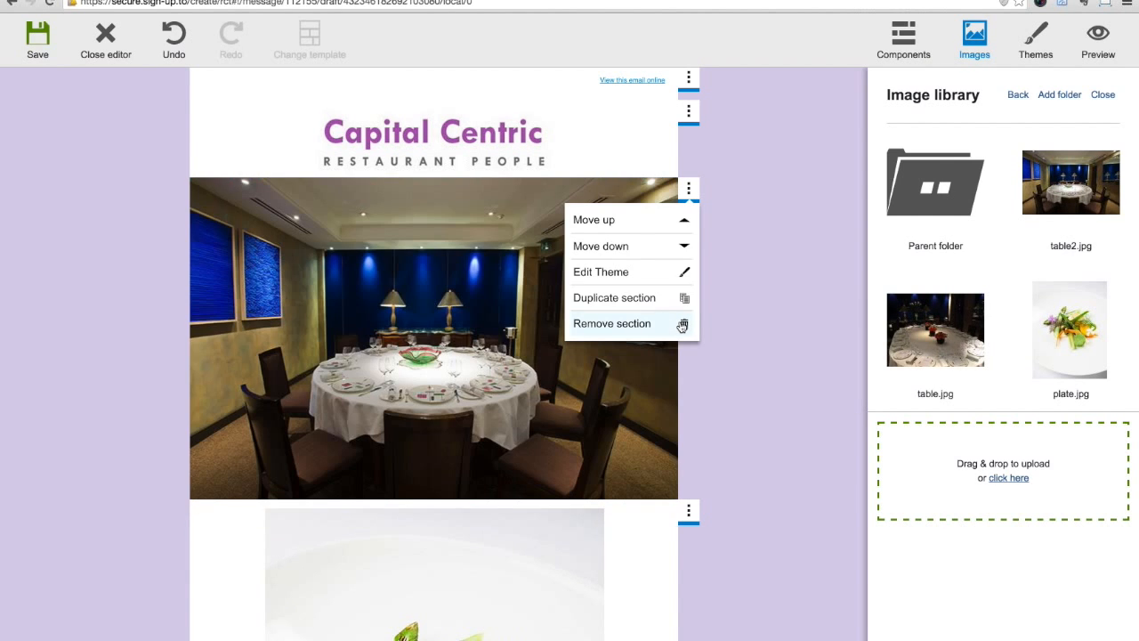
pyautogui.click(680, 326)
# Set the body background colour in the global styles to white
pyautogui.click(1032, 40)
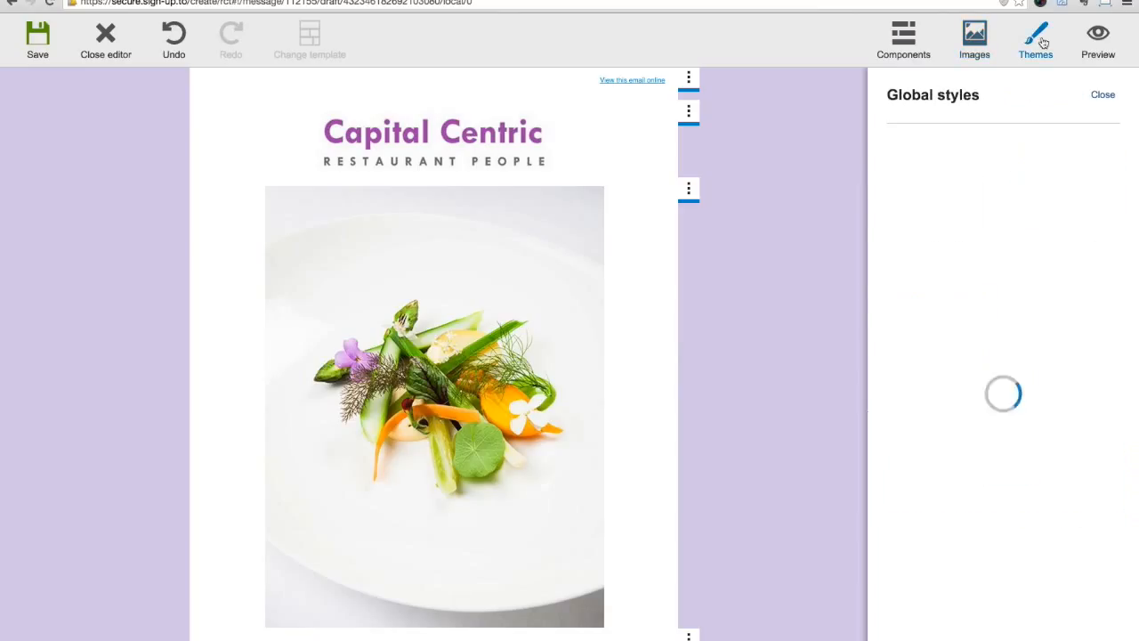
pyautogui.click(1051, 289)
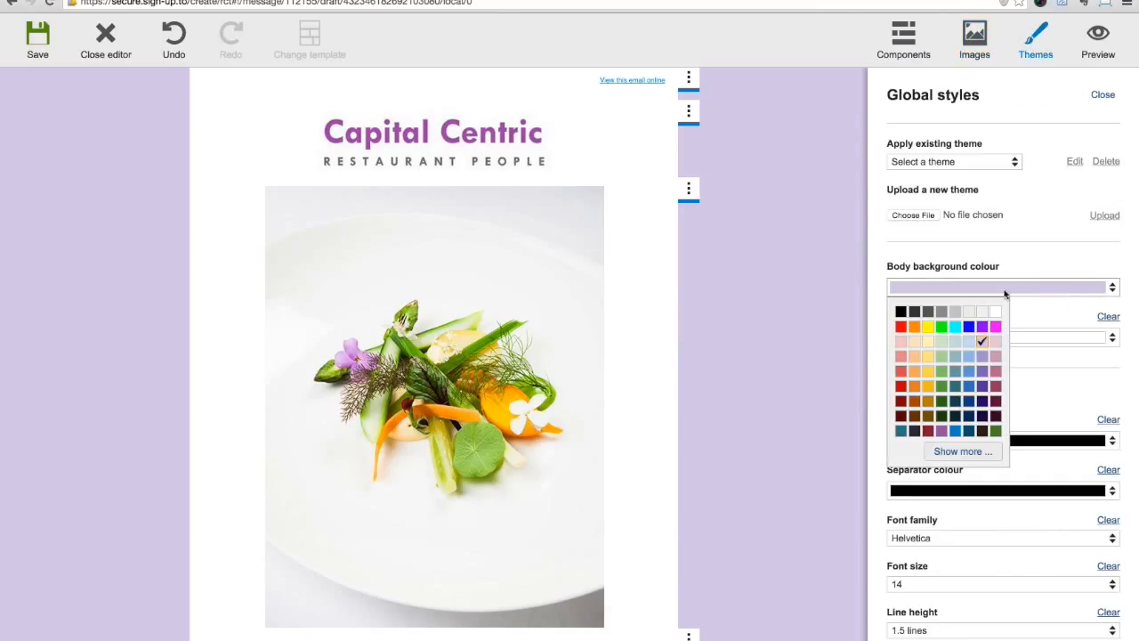
pyautogui.click(995, 312)
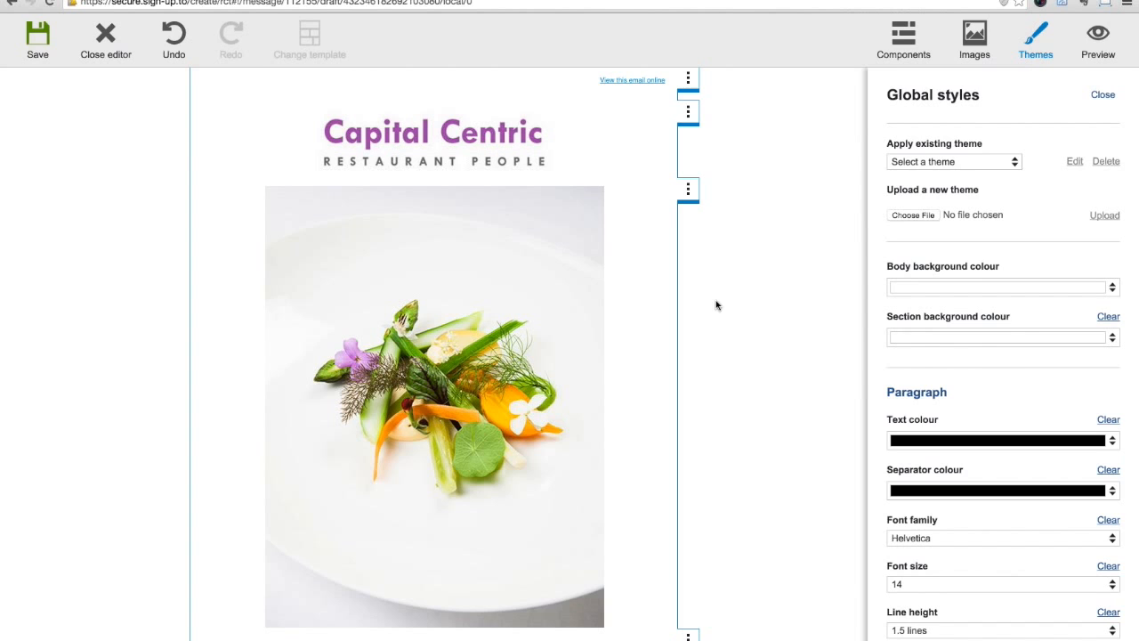
pyautogui.scroll(-5, 773, 285)
pyautogui.scroll(-4, 773, 284)
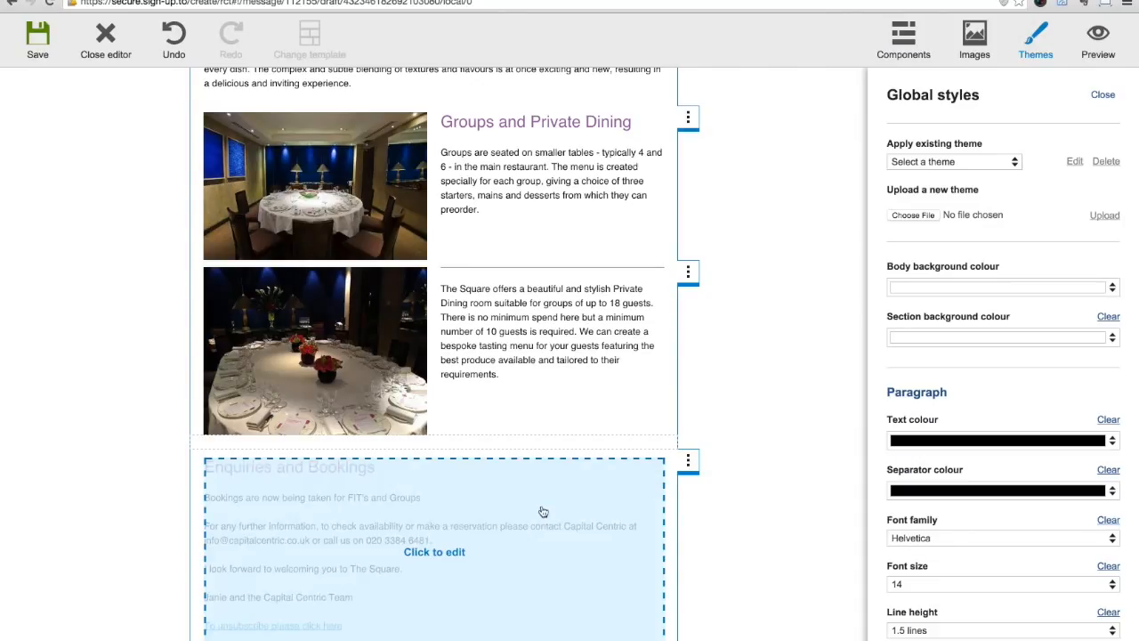
# Set the background colour of the Enquiries and Bookings section to light blue in its section theme
pyautogui.click(688, 463)
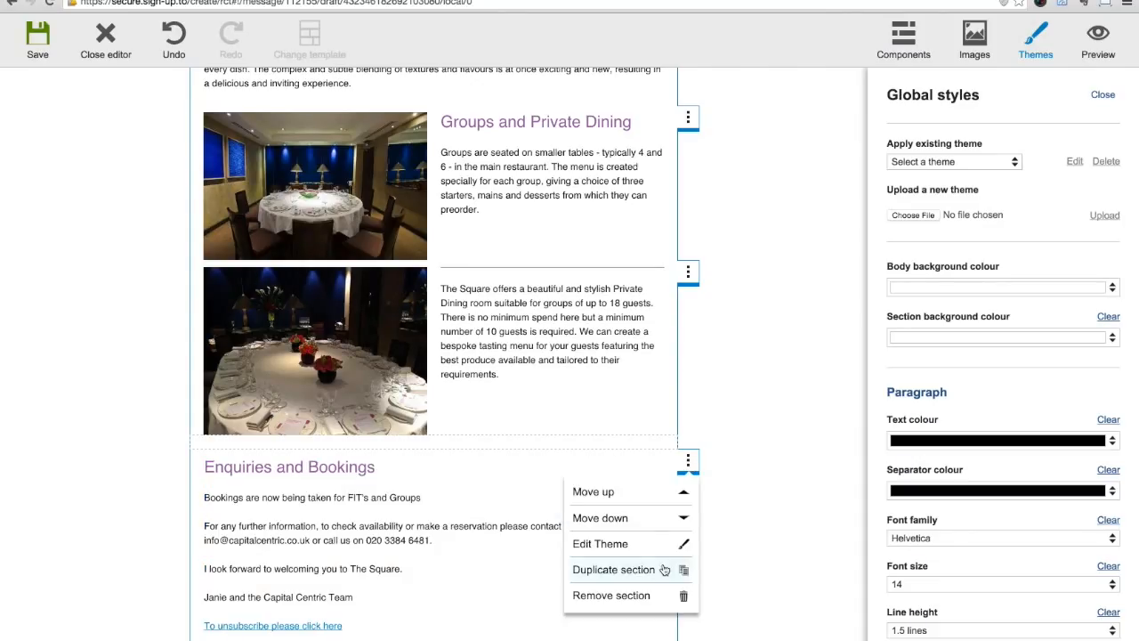
pyautogui.click(662, 545)
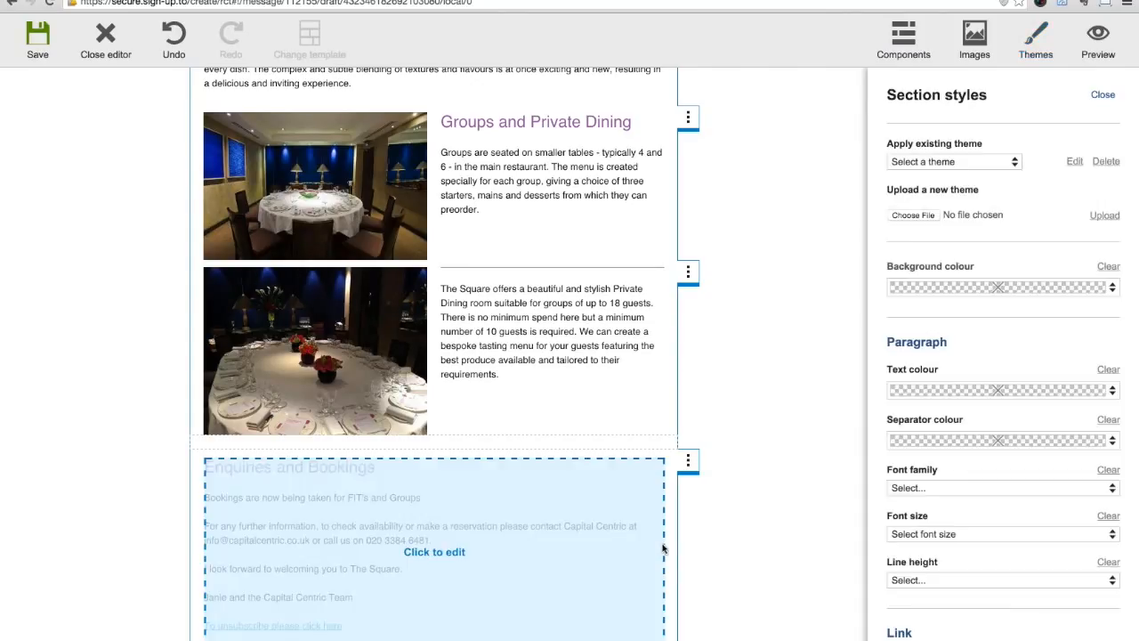
pyautogui.click(991, 288)
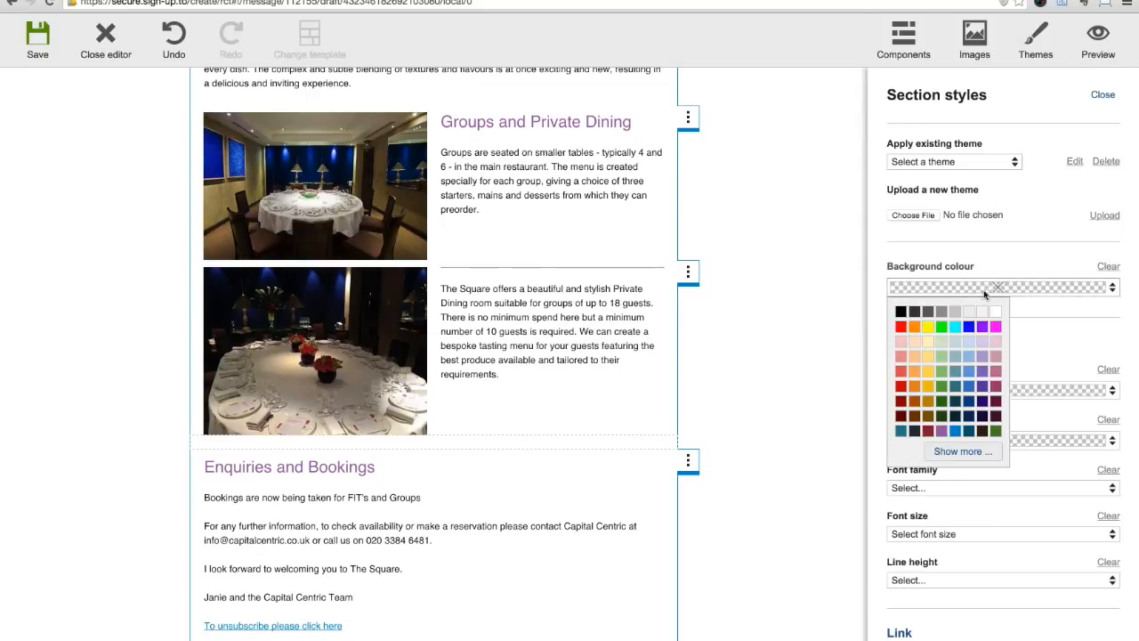
pyautogui.click(969, 340)
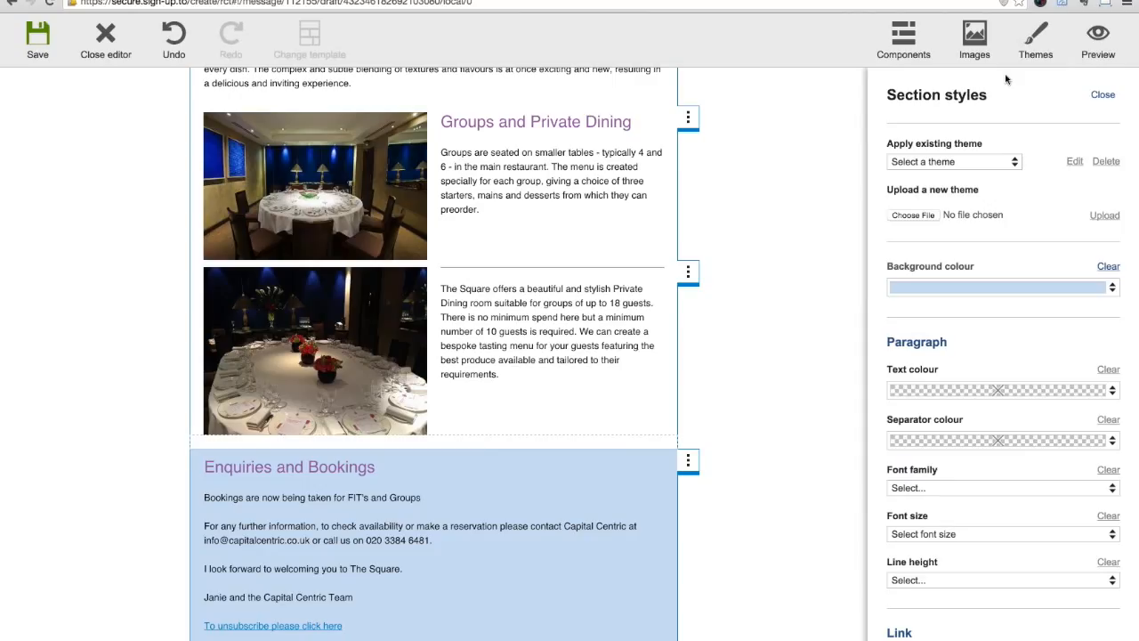
# Show the component library and review the email layout between the Capital Centric logo and the Enquiries and Bookings section
pyautogui.click(908, 49)
pyautogui.scroll(5, 826, 285)
pyautogui.scroll(1, 825, 284)
pyautogui.scroll(6, 826, 285)
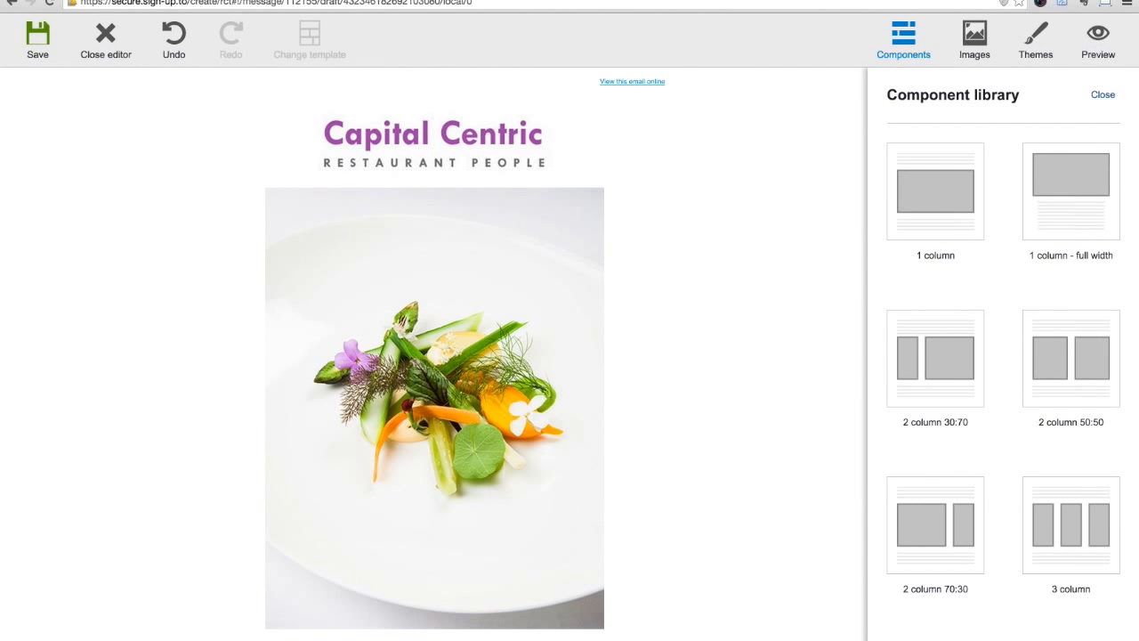
pyautogui.scroll(-10, 811, 287)
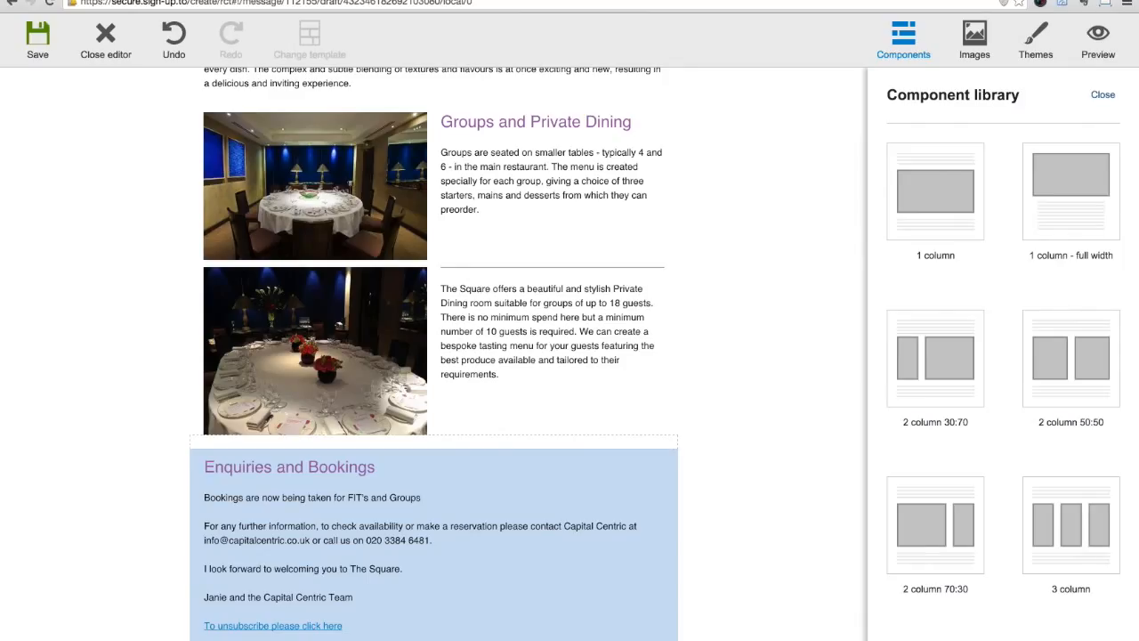
pyautogui.scroll(5, 712, 245)
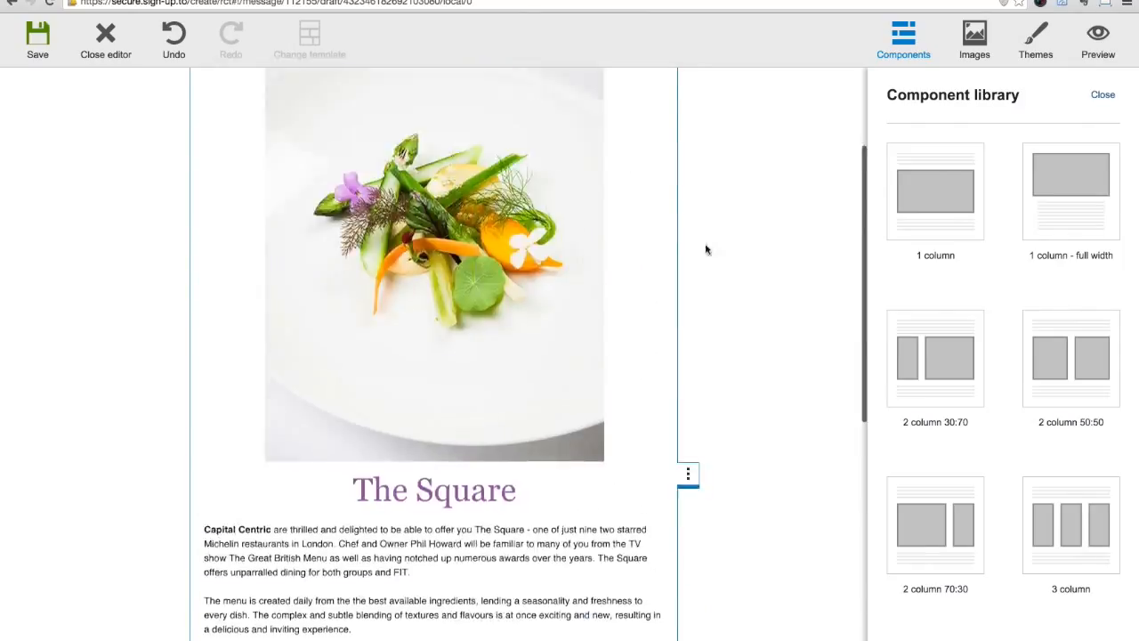
pyautogui.scroll(2, 705, 250)
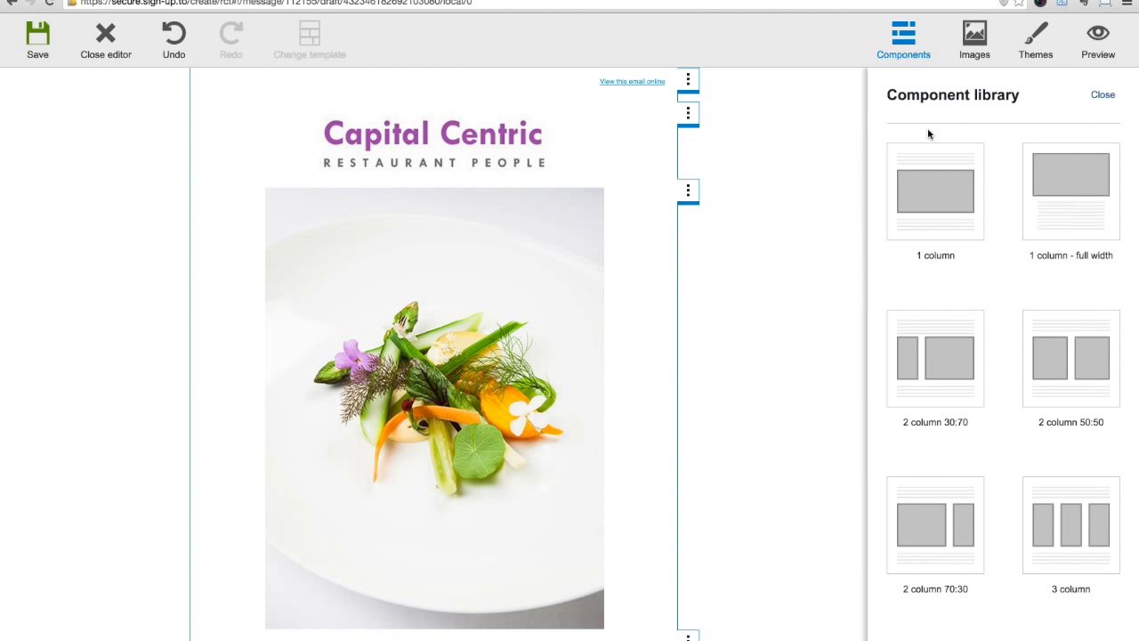
# Preview the email at Desktop size and check it down to the Enquiries and Bookings section and back to the logo
pyautogui.click(1097, 40)
pyautogui.scroll(-1, 718, 284)
pyautogui.scroll(-15, 718, 280)
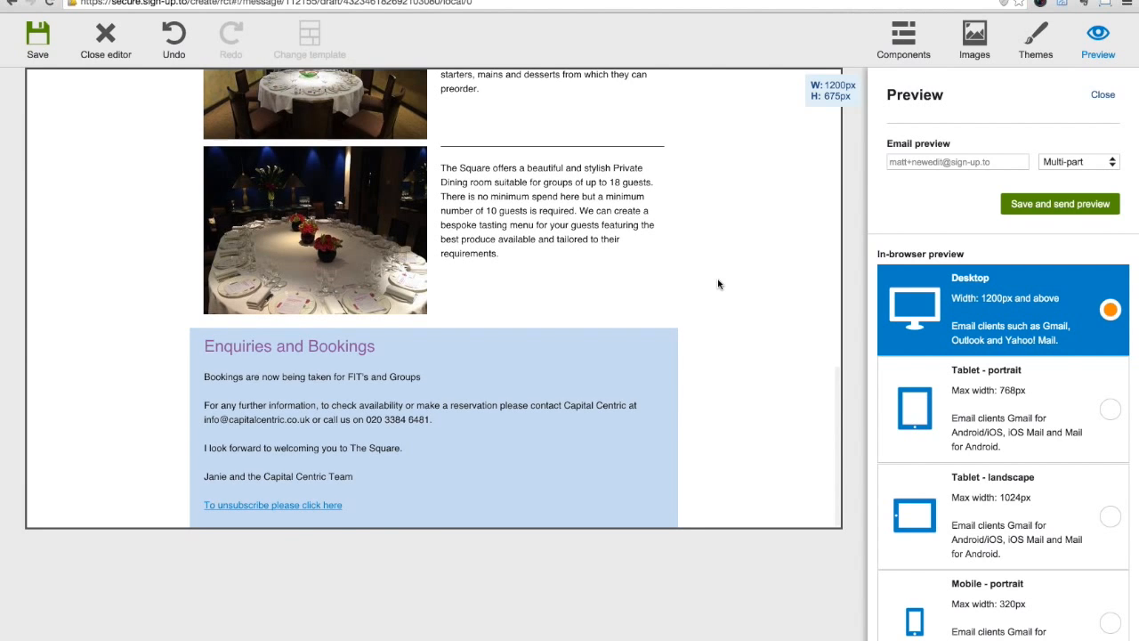
pyautogui.scroll(15, 718, 284)
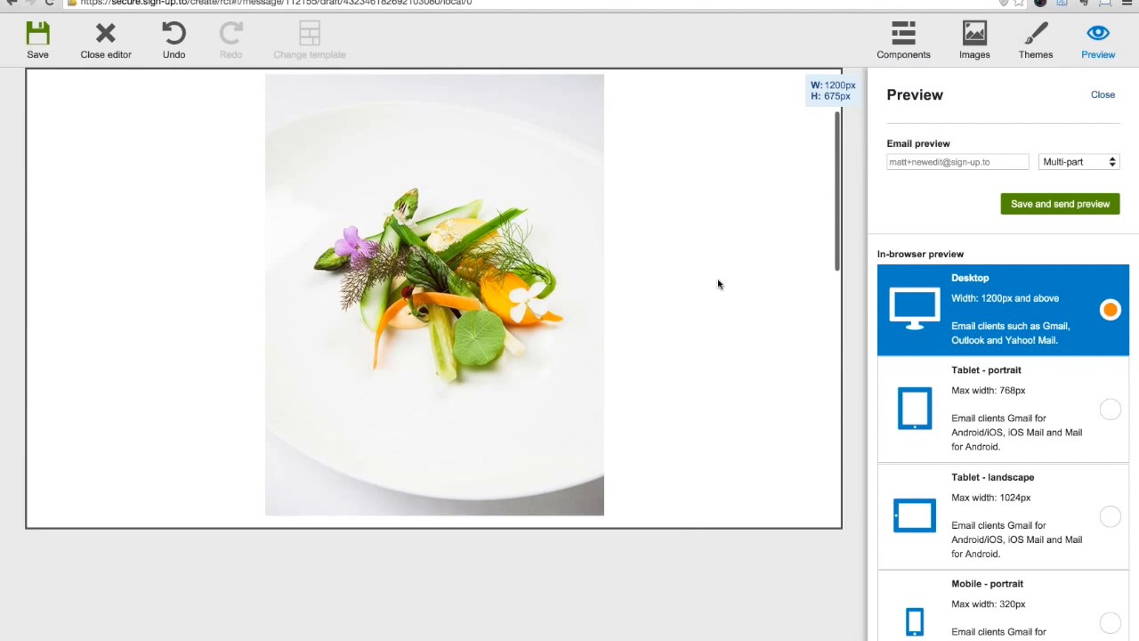
pyautogui.scroll(3, 719, 284)
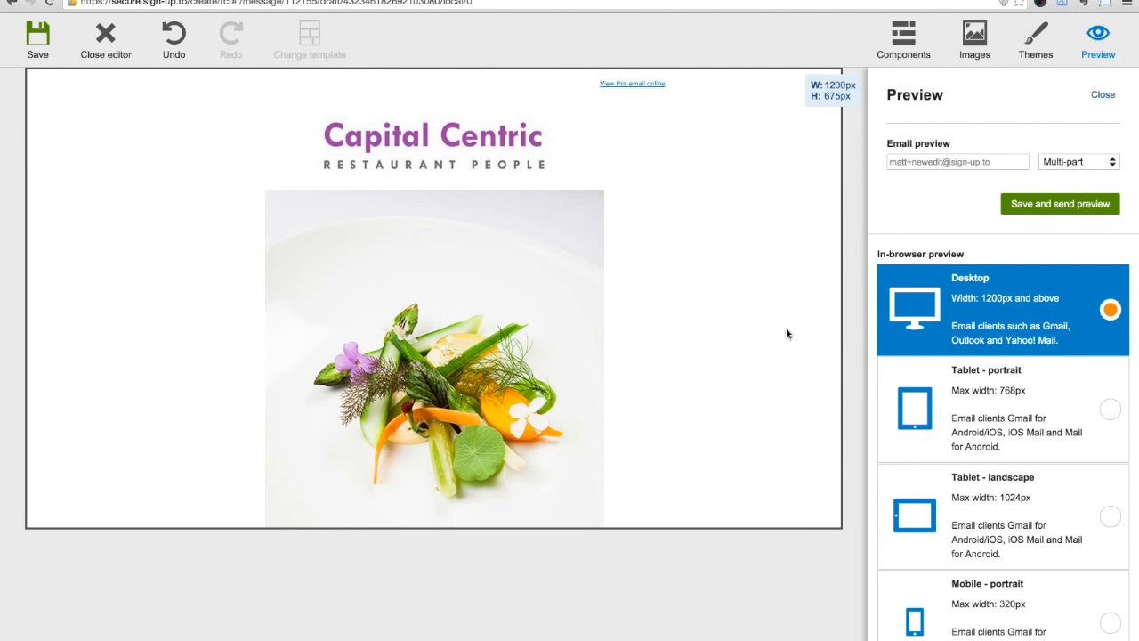